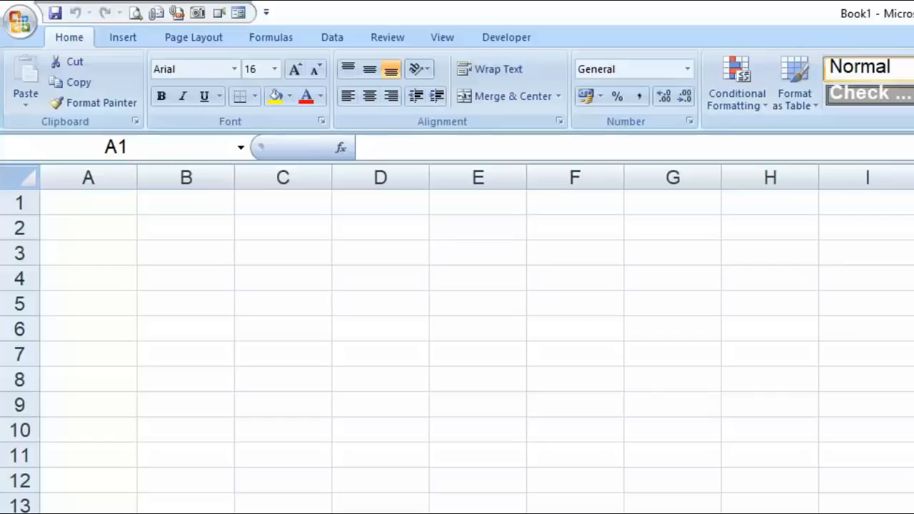
Step: Enter the column headers क्रम, नाम and पिता का नाम in cells A1 to C1
left_click(123, 205)
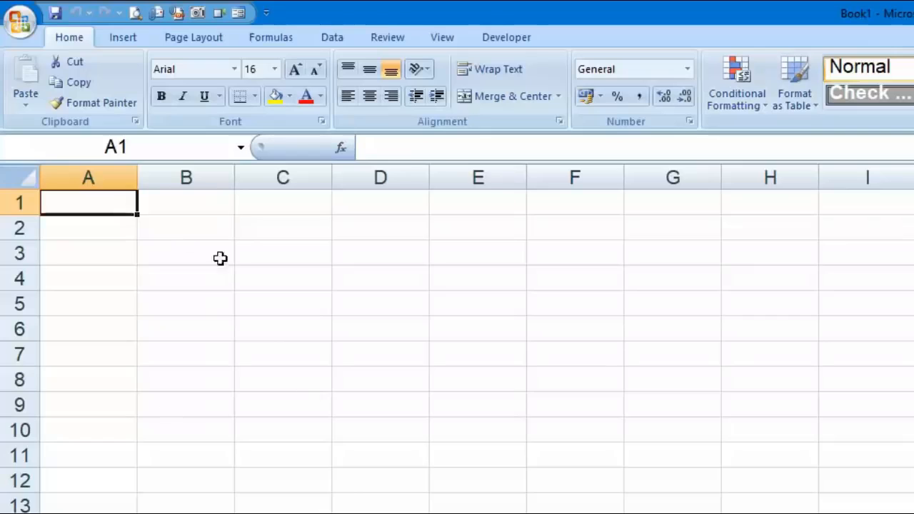
left_click(220, 258)
left_click(110, 198)
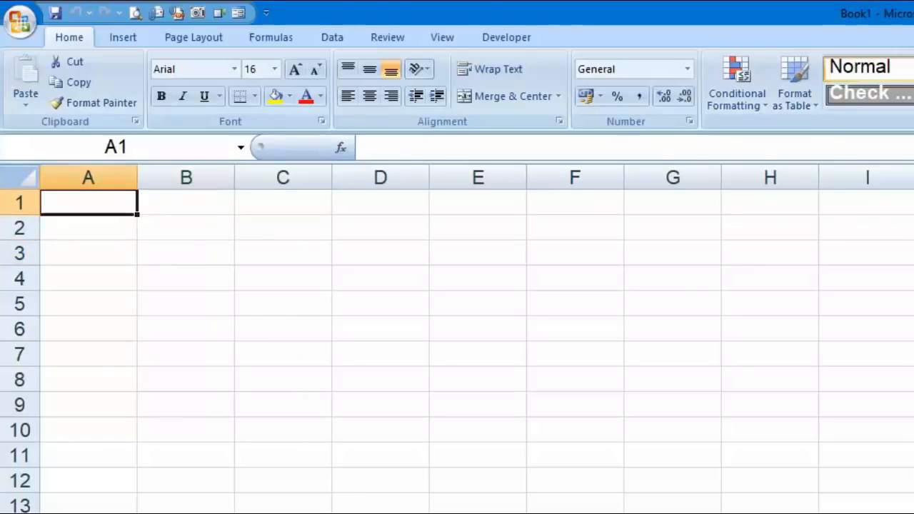
key("F2")
type("क्रम")
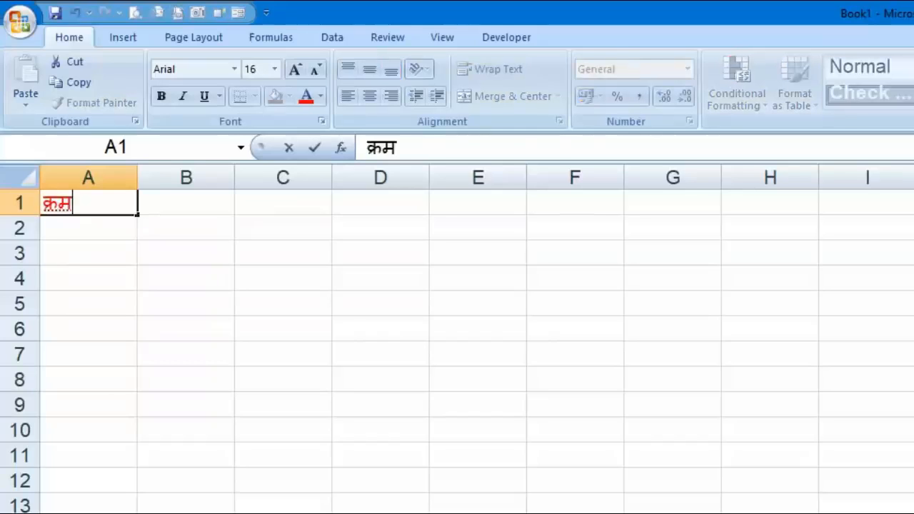
key("Tab")
type("नाम")
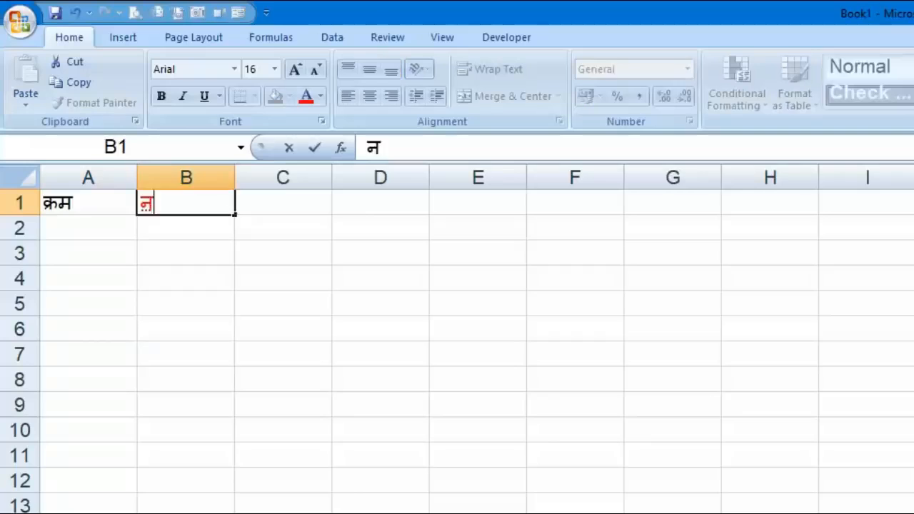
key("Tab")
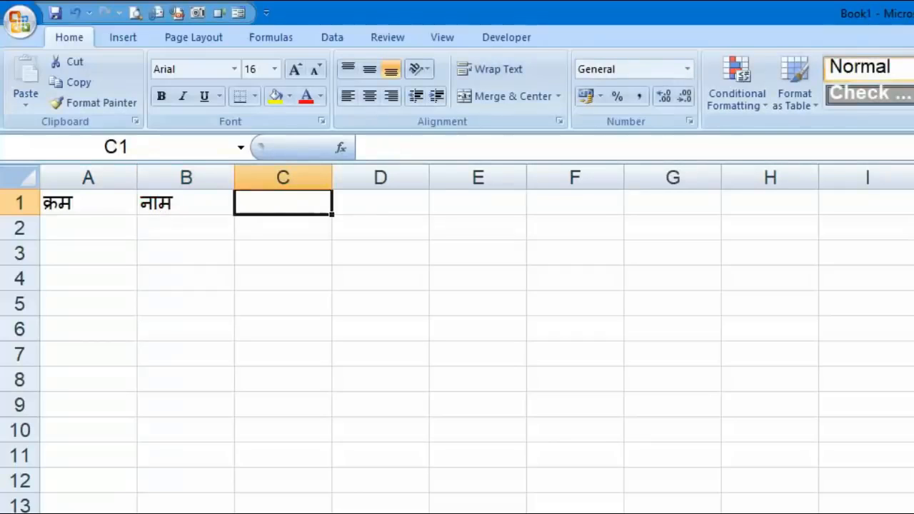
type("पिता")
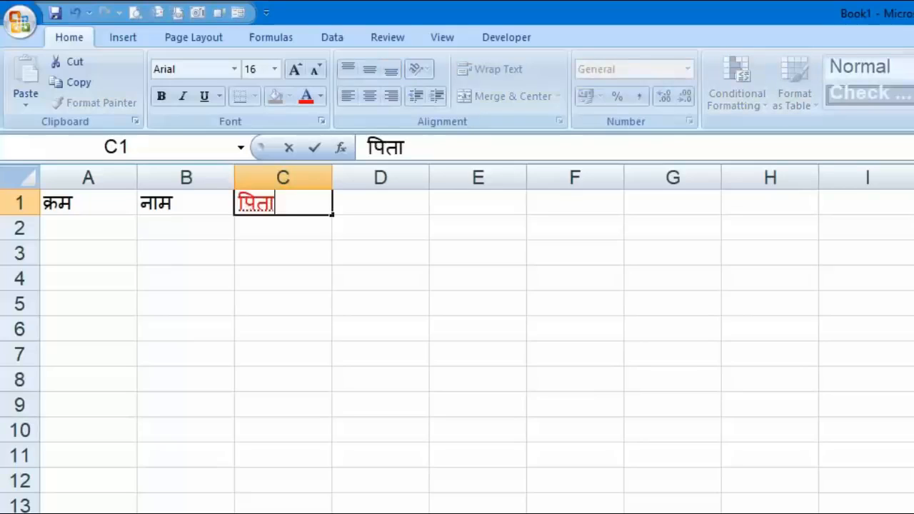
type(" का नाम")
key("Tab")
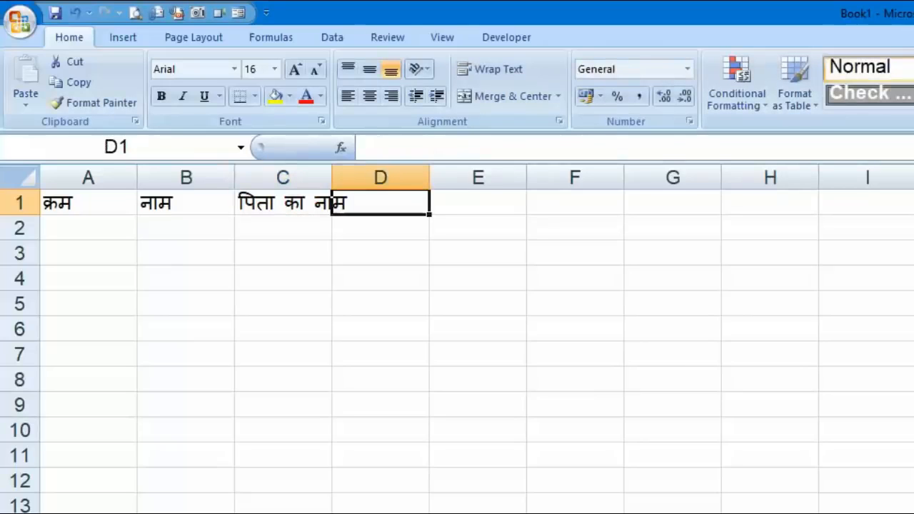
Step: Add the headers पता, उम्र and जन्मतिथि in cells D1 to F1
type("पता")
key("Tab")
type("उम")
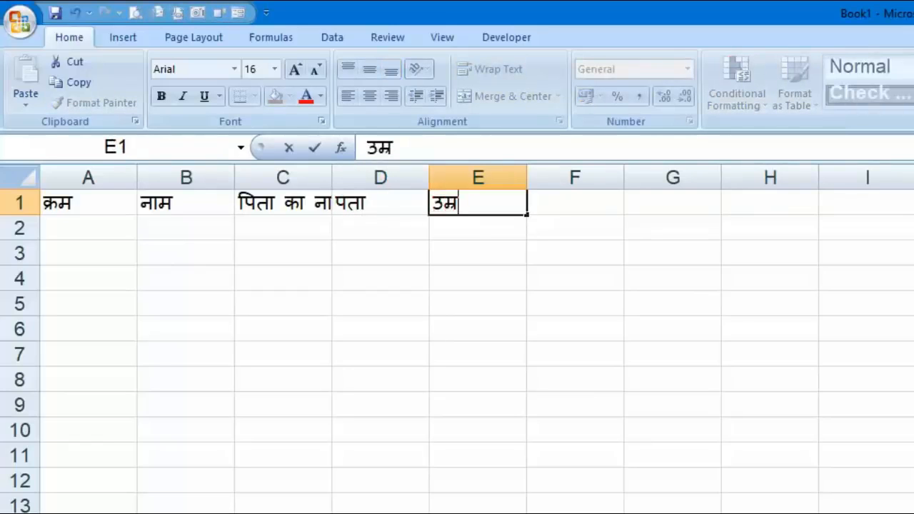
key("Tab")
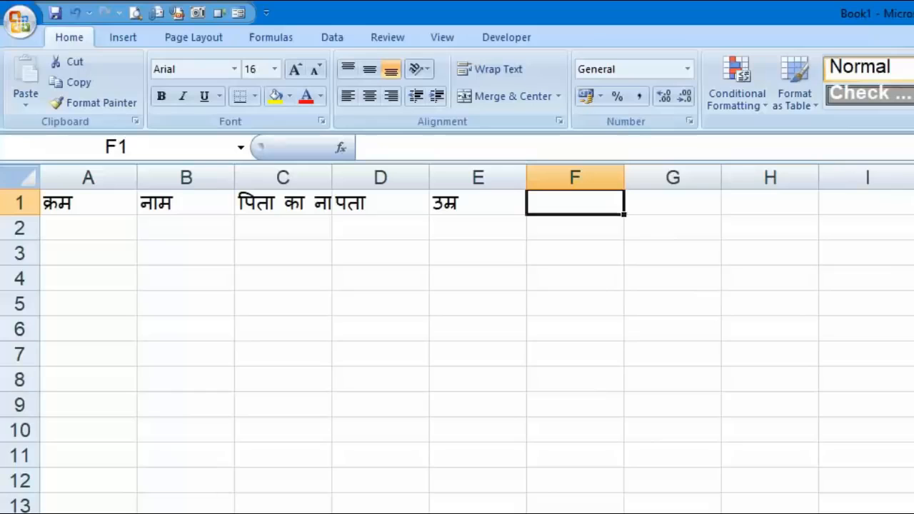
type("जन्मतिथि")
key("Return")
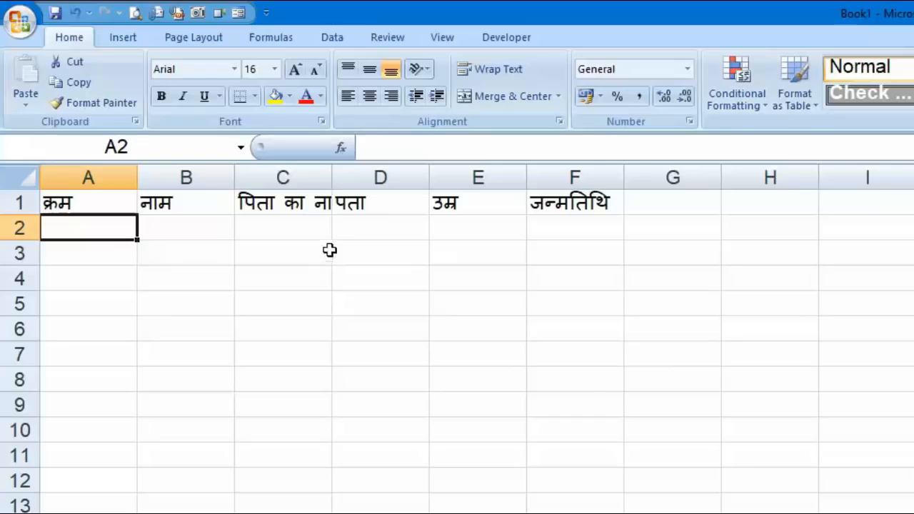
Step: Fit the widths of columns A to F to their header text
left_click_drag(333, 177, 416, 177)
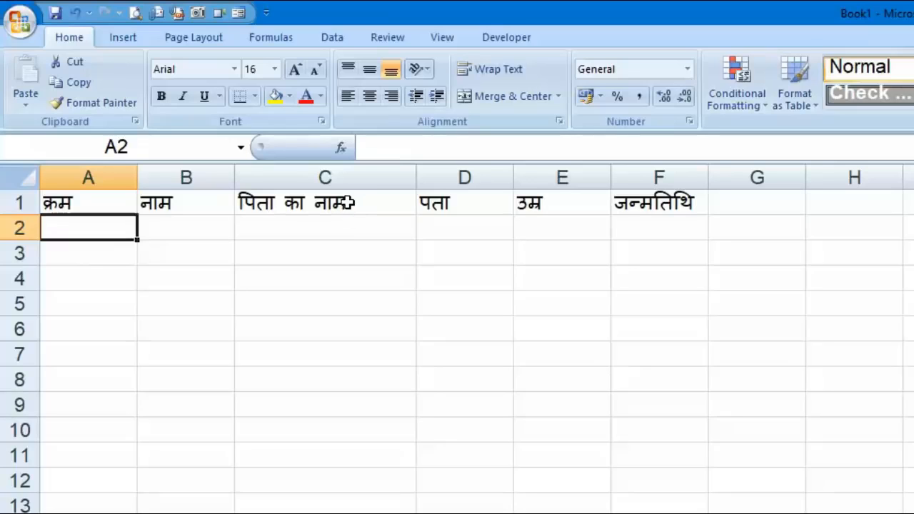
left_click_drag(650, 171, 127, 175)
double_click(137, 178)
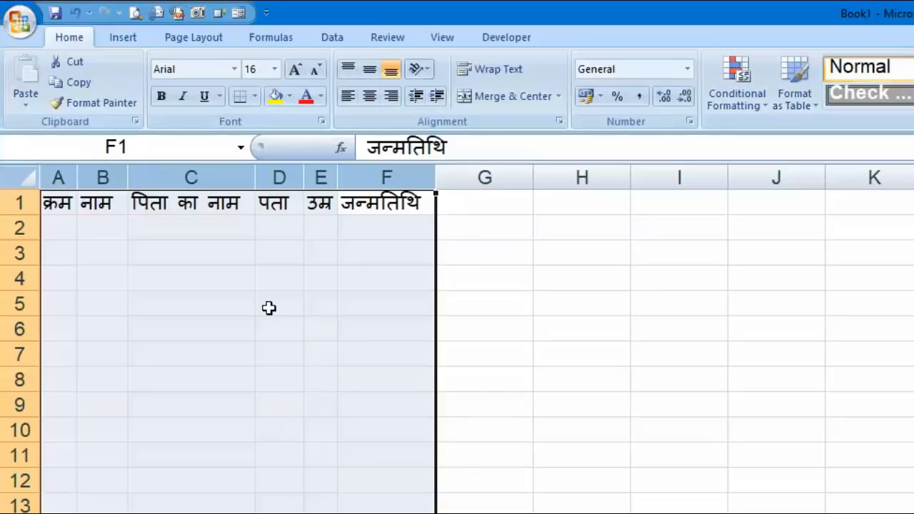
Step: Enter serial numbers 1 and 2 in A2 and A3 and extend the series down column A to 29
left_click(59, 178)
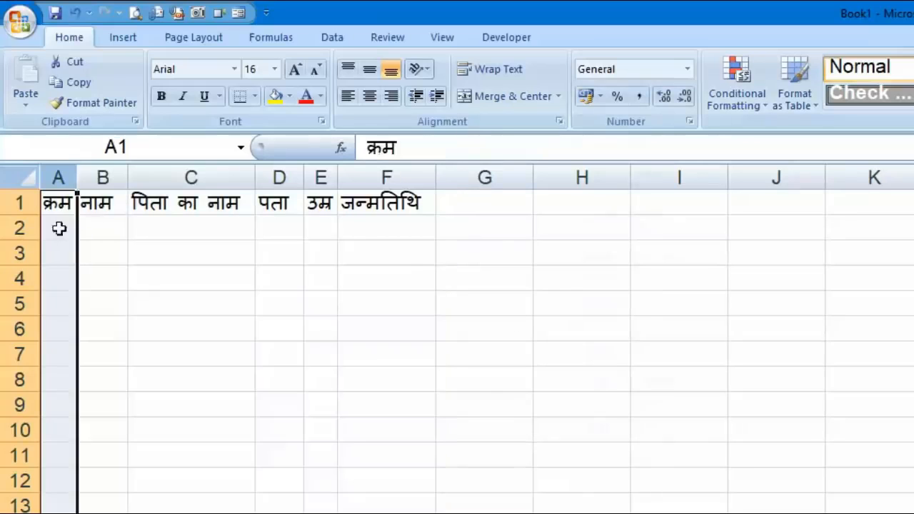
left_click(58, 229)
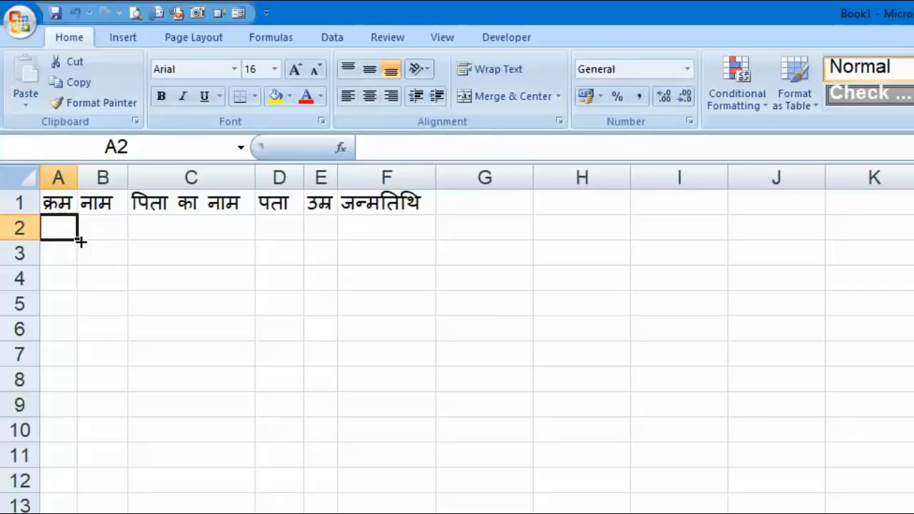
type("1")
key("Return")
type("2")
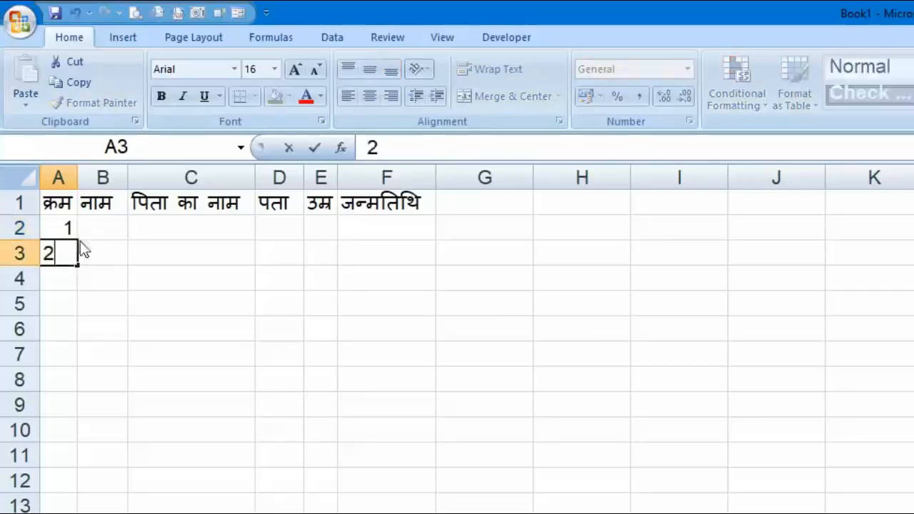
key("Return")
left_click_drag(67, 226, 74, 261)
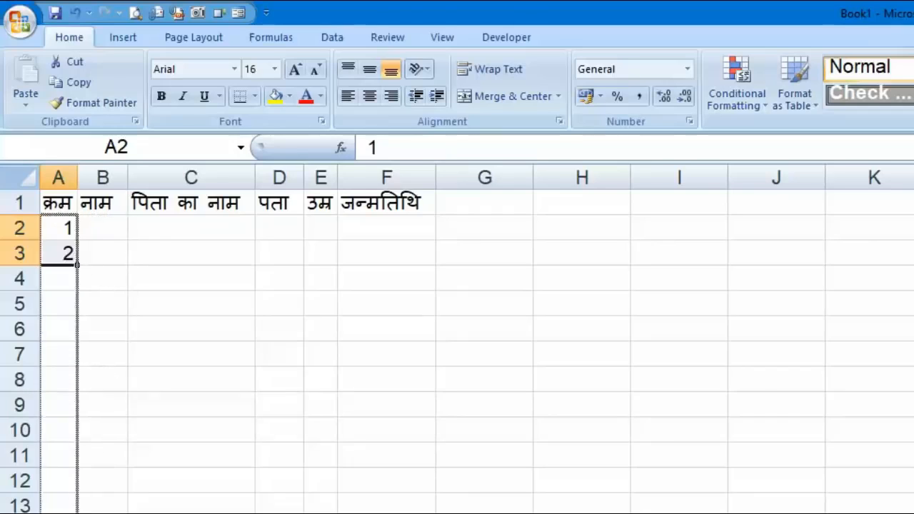
left_click_drag(77, 265, 77, 513)
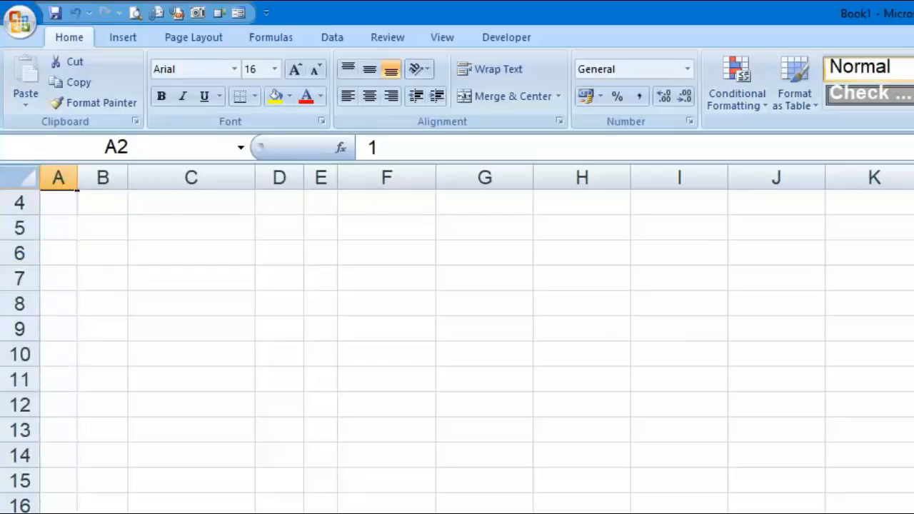
left_click(127, 500)
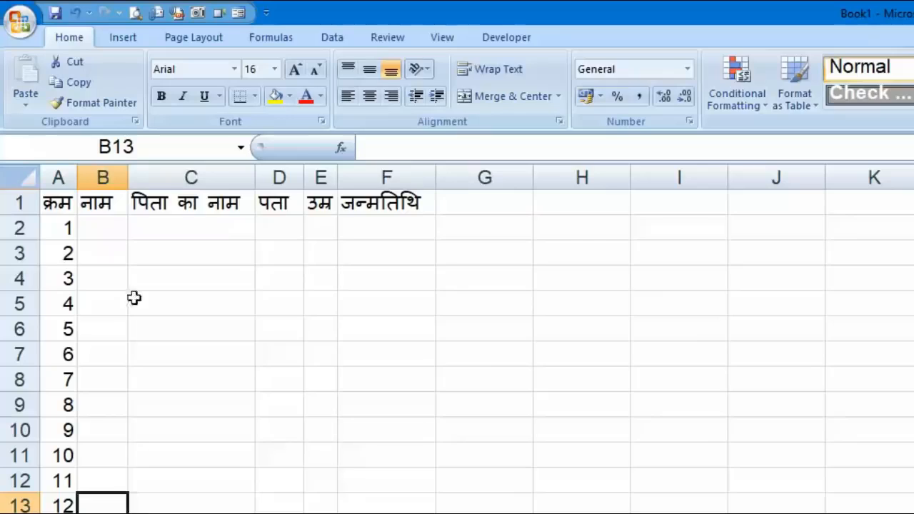
Step: Enter the person's full name in B2 and the father's full name in C2
type("र")
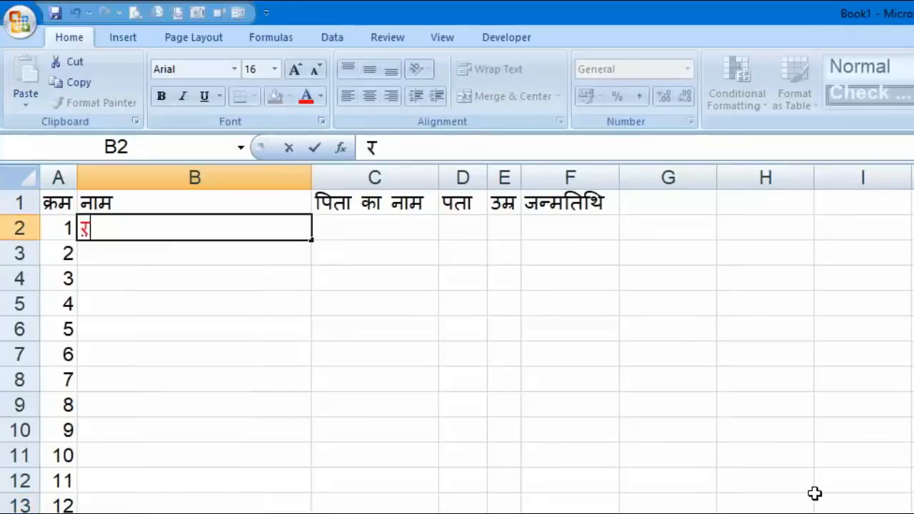
key("BackSpace")
type("रमे")
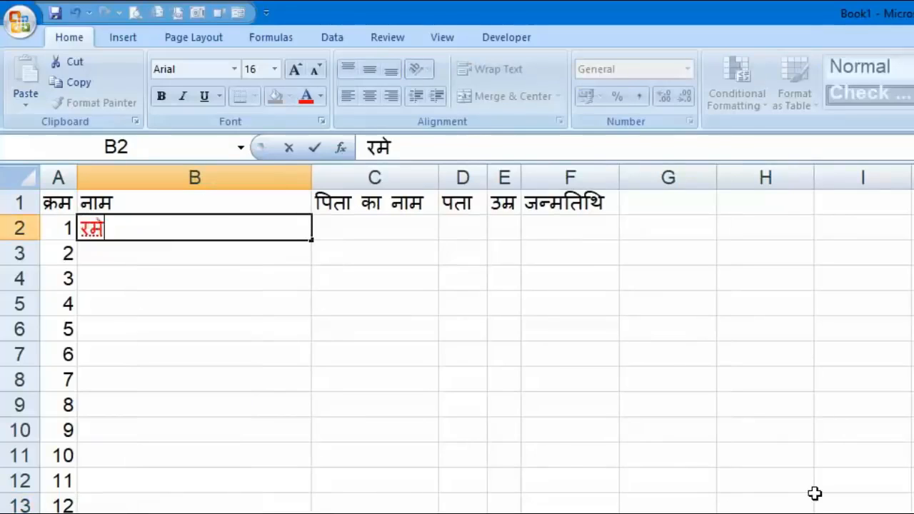
type("श कुमार")
key("Tab")
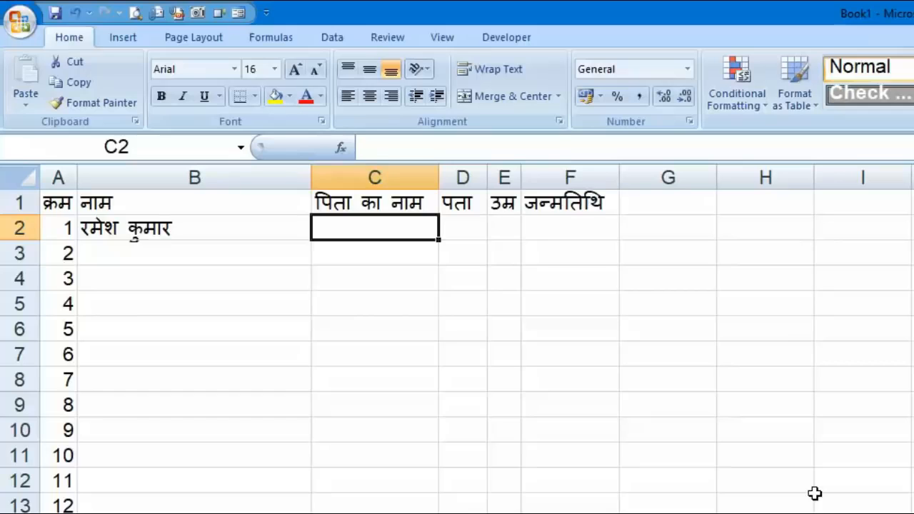
type("राजेश कुमार")
key("Tab")
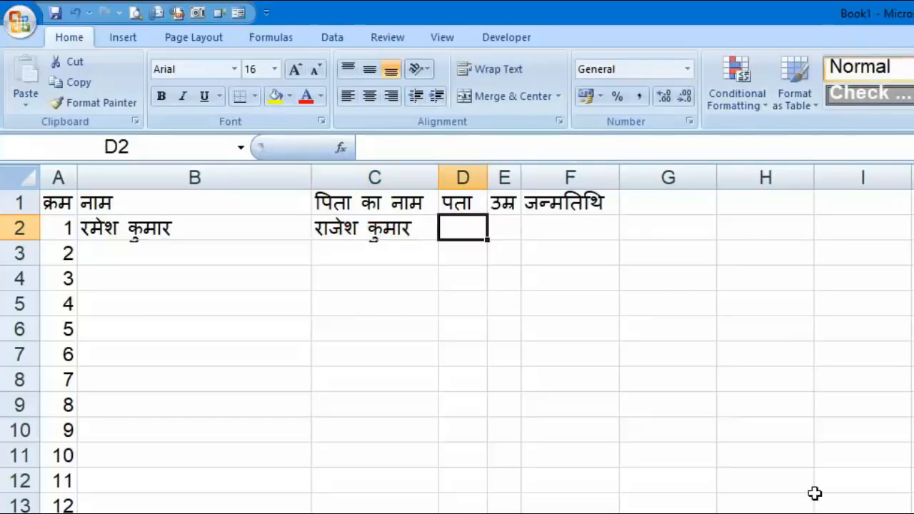
Step: Complete row 2 with the person's city in D2, the age 32 in E2 and the date of birth in F2
type("दिल्ली")
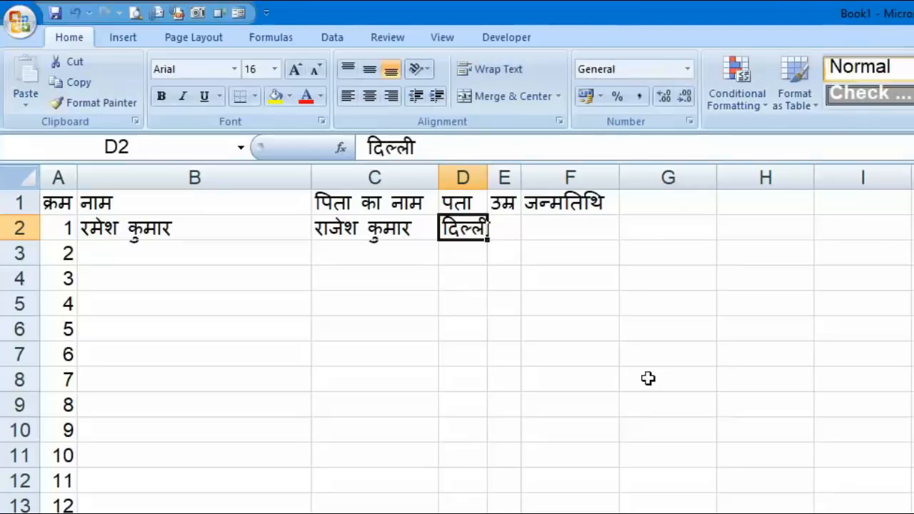
key("Tab")
type("32")
key("Tab")
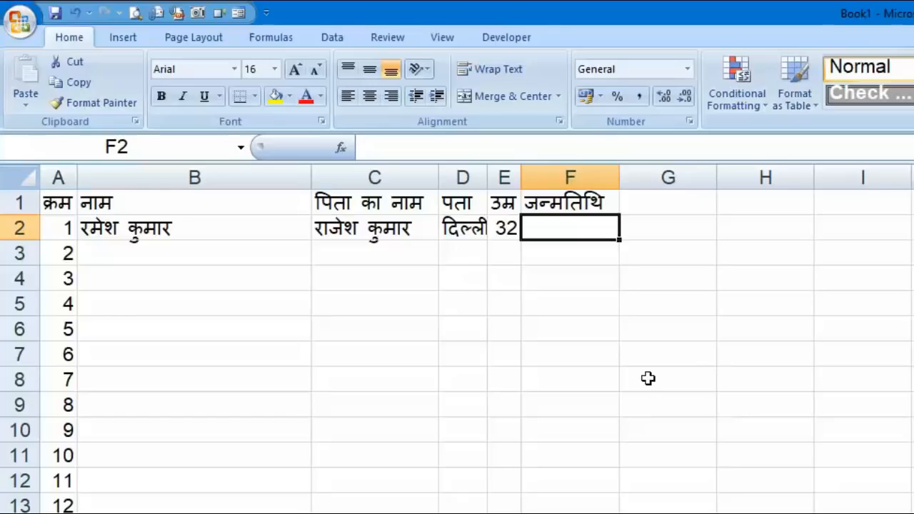
type("05-04-19")
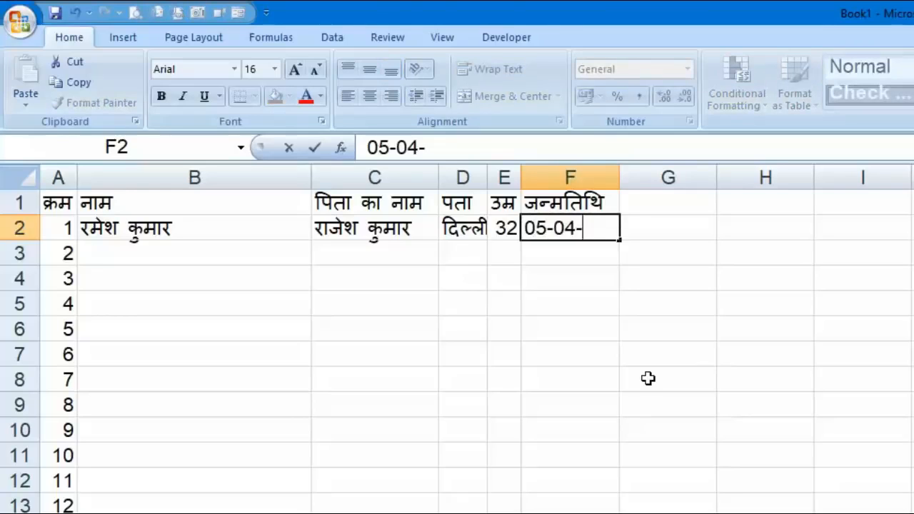
type("84")
key("Return")
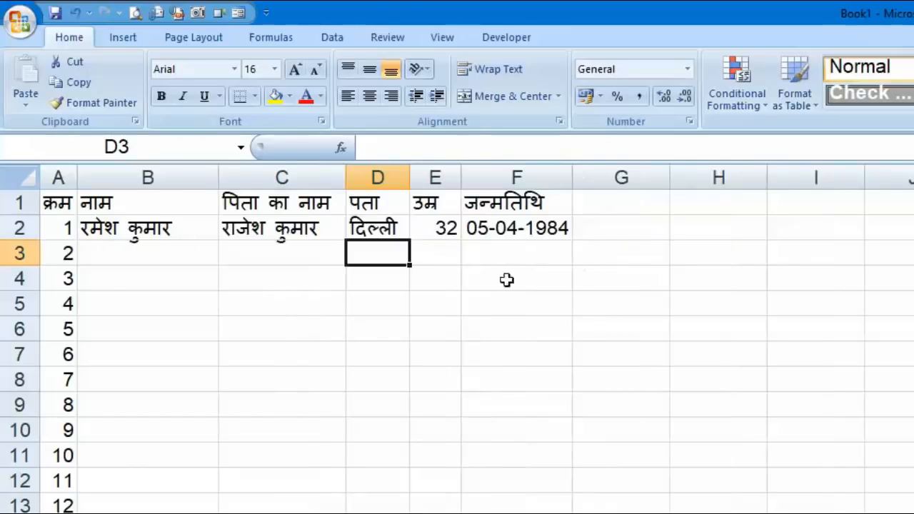
Step: Apply All Borders to the whole table in columns A to F, from the header row through serial number 29
left_click(234, 451)
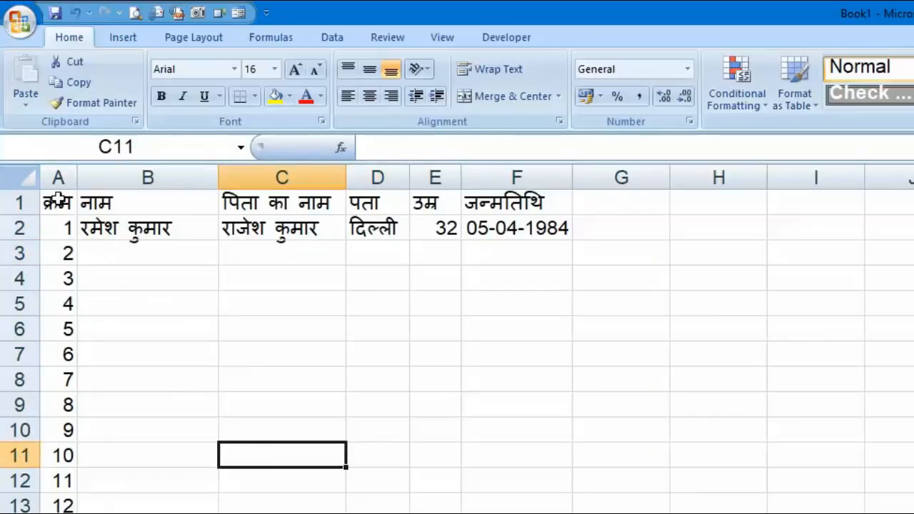
left_click_drag(59, 202, 564, 513)
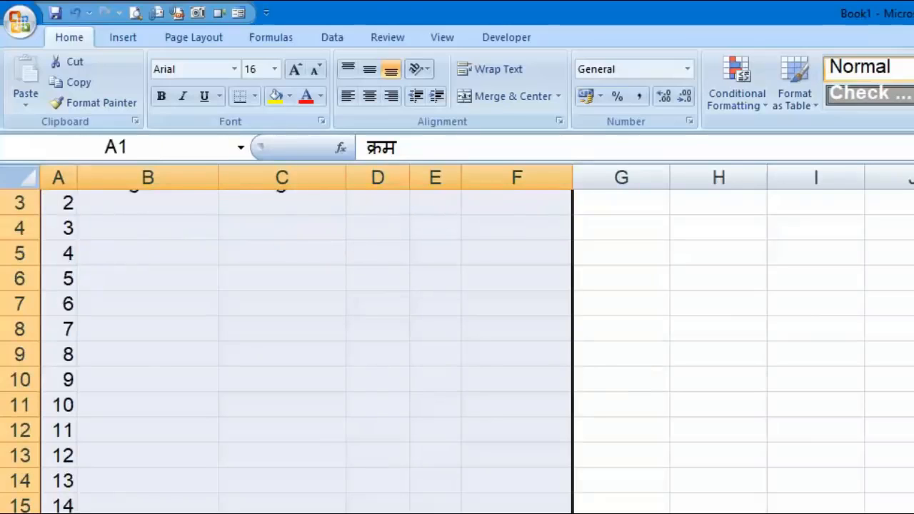
scroll(286, 343, "up", 1)
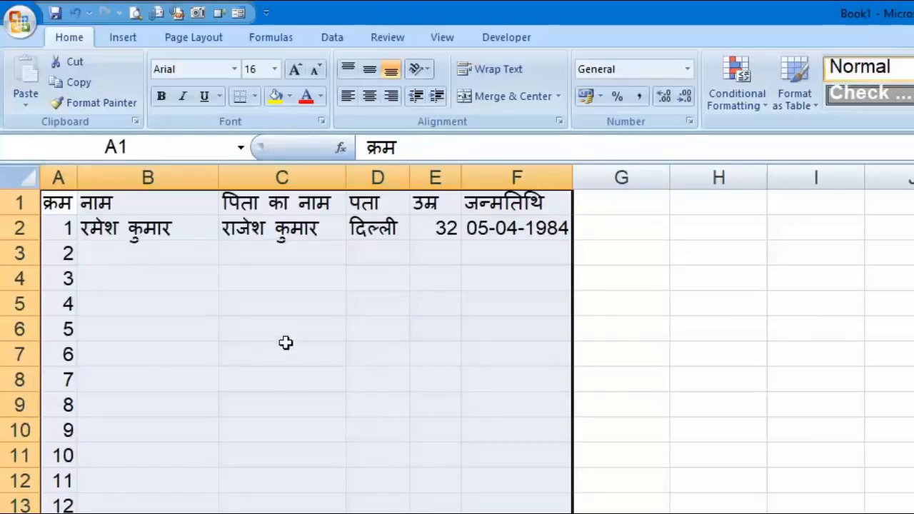
left_click(254, 96)
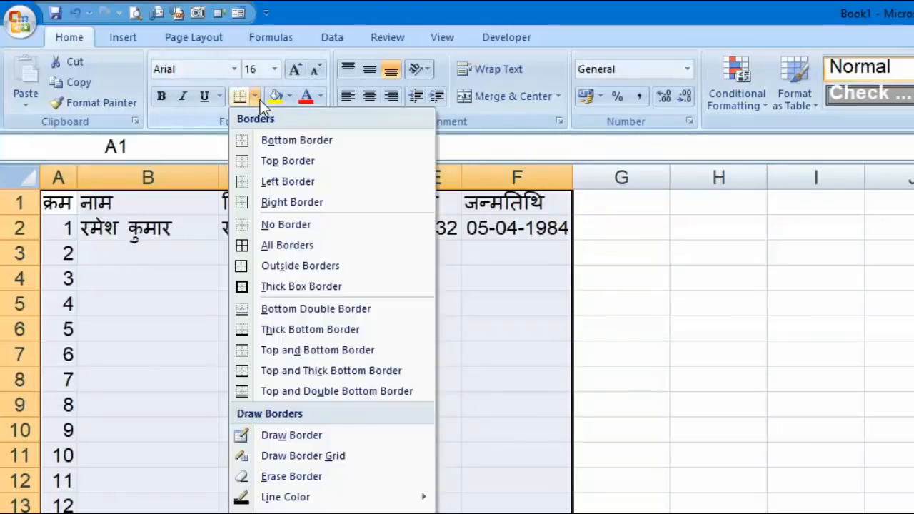
left_click(292, 247)
left_click(885, 331)
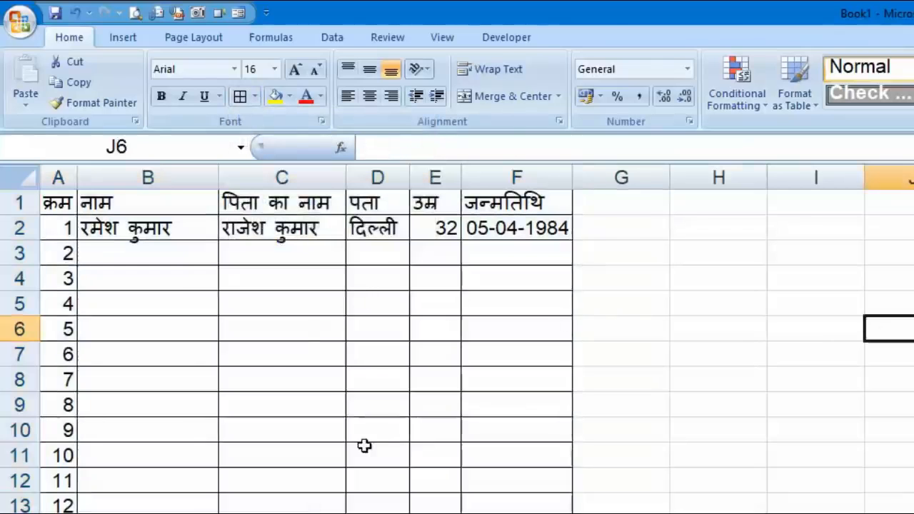
Step: Check the bordered table in Print Preview and return to the worksheet
left_click(80, 7)
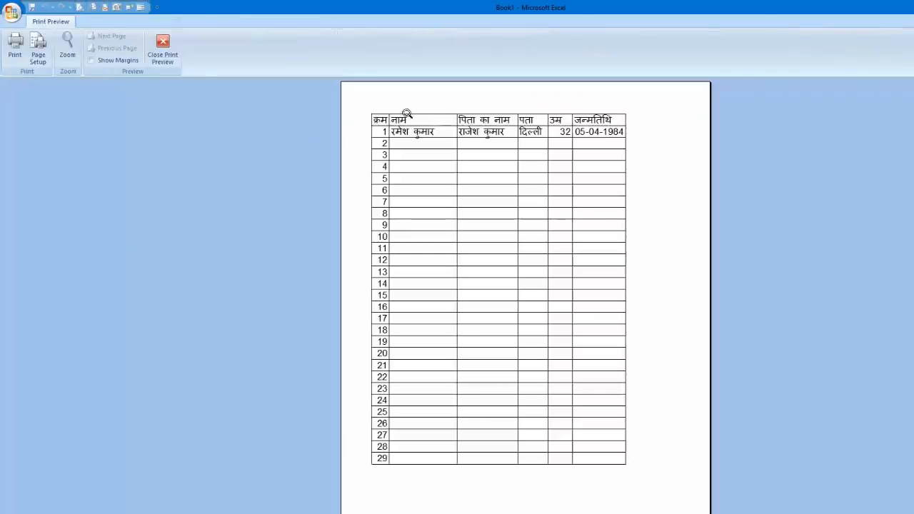
left_click(171, 49)
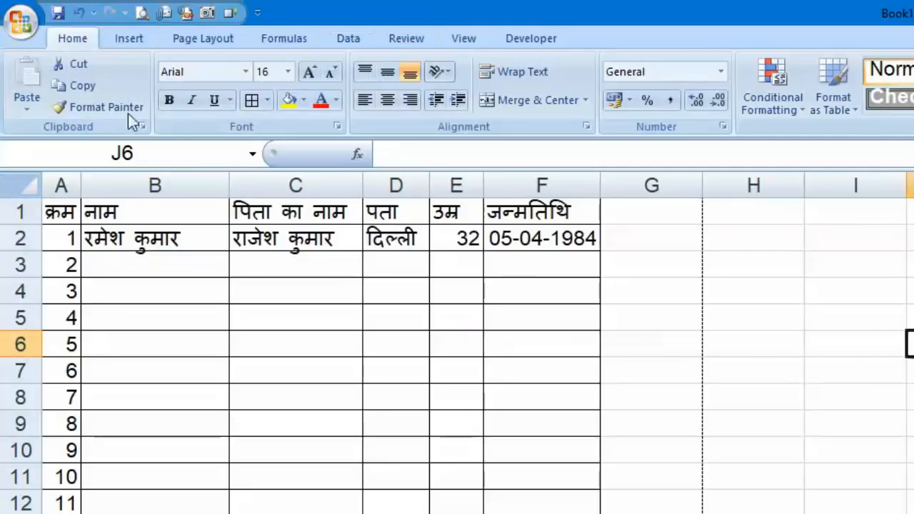
Step: Open the Quick Access Toolbar customization in Excel Options and show All Commands as the command source
left_click(22, 22)
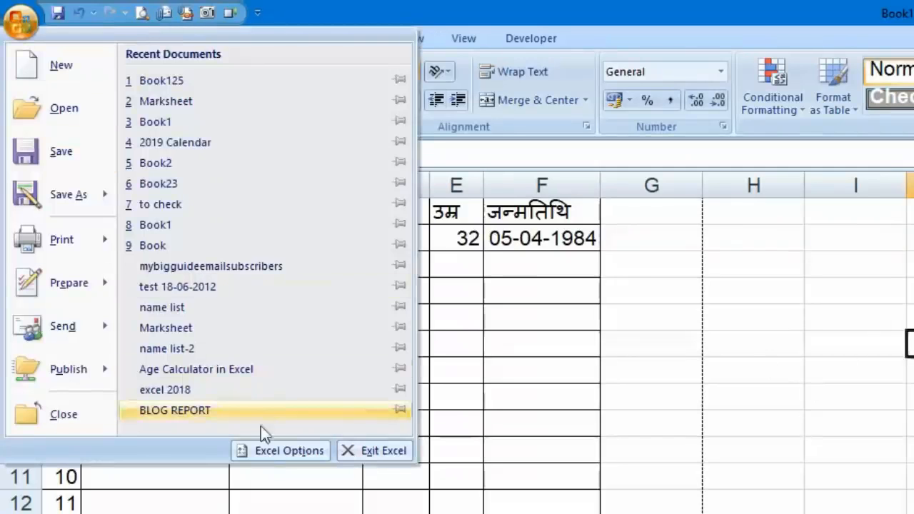
left_click(281, 448)
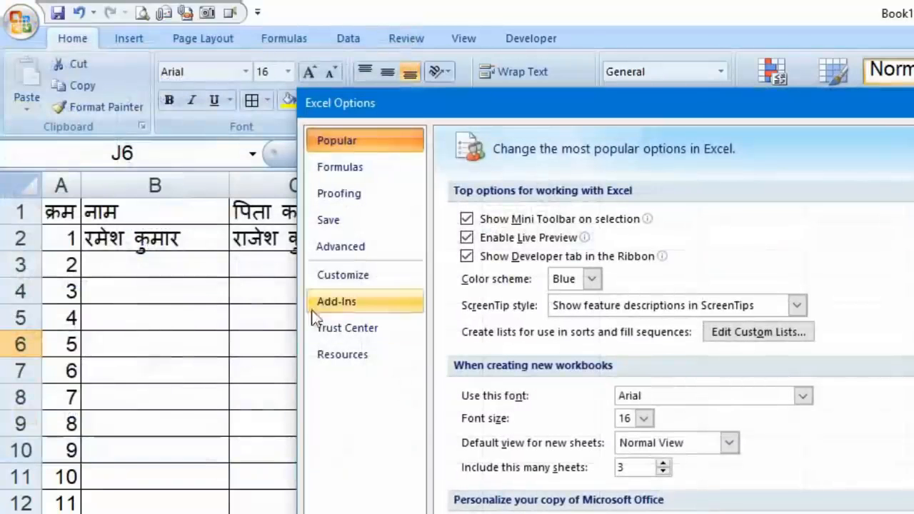
left_click(368, 280)
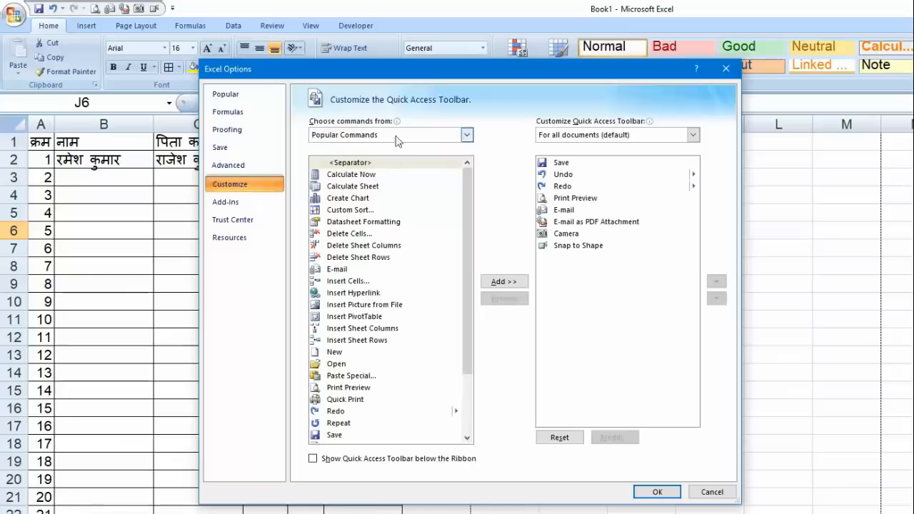
left_click(593, 205)
left_click(386, 172)
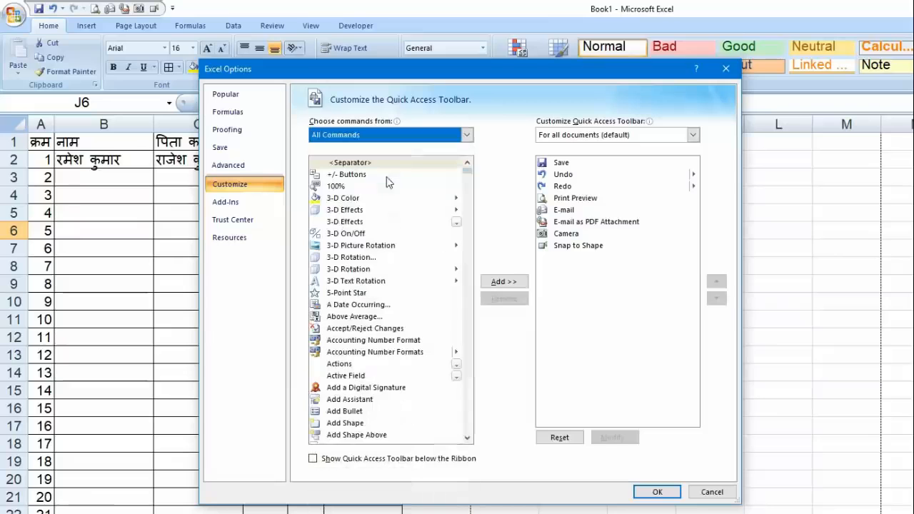
Step: Add the Form... command to the Quick Access Toolbar for all documents and apply the options
left_click_drag(468, 173, 474, 217)
scroll(418, 328, "down", 20)
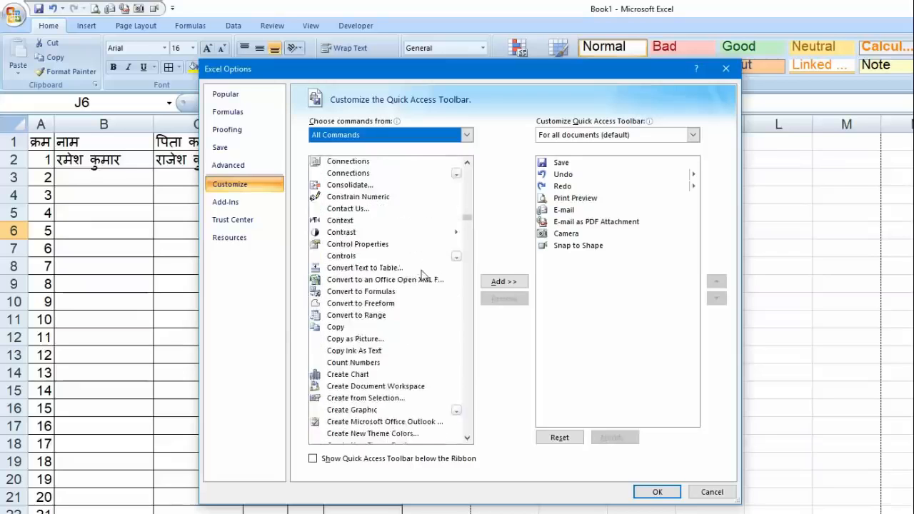
scroll(418, 334, "down", 20)
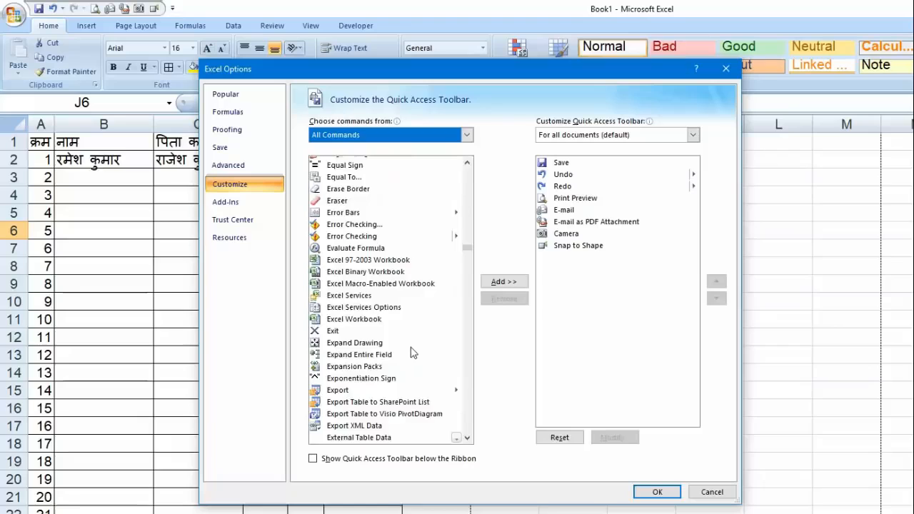
scroll(411, 353, "down", 4)
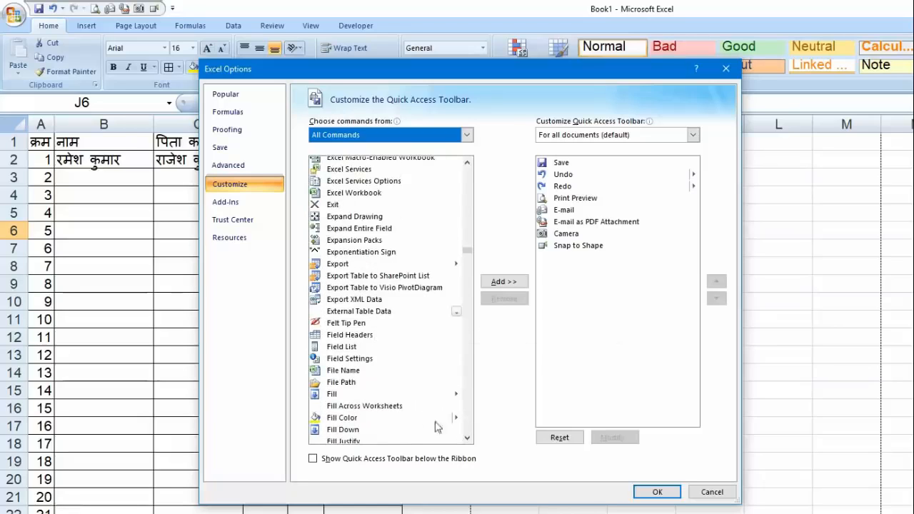
left_click(468, 438)
left_click(468, 438)
left_click(468, 439)
left_click(467, 438)
left_click(468, 439)
left_click(468, 439)
left_click(467, 438)
left_click(468, 438)
left_click(467, 438)
left_click(468, 438)
left_click(468, 438)
left_click(468, 438)
left_click(468, 438)
left_click(468, 438)
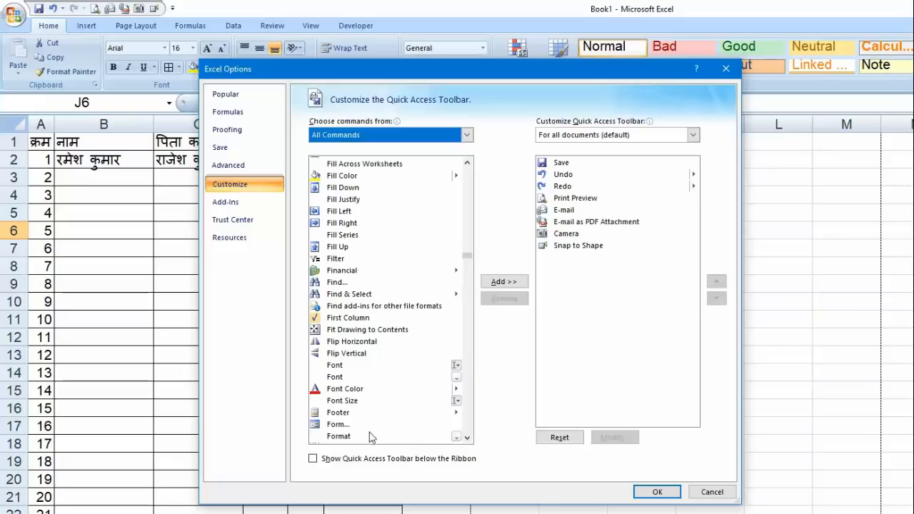
left_click(341, 426)
scroll(379, 436, "down", 3)
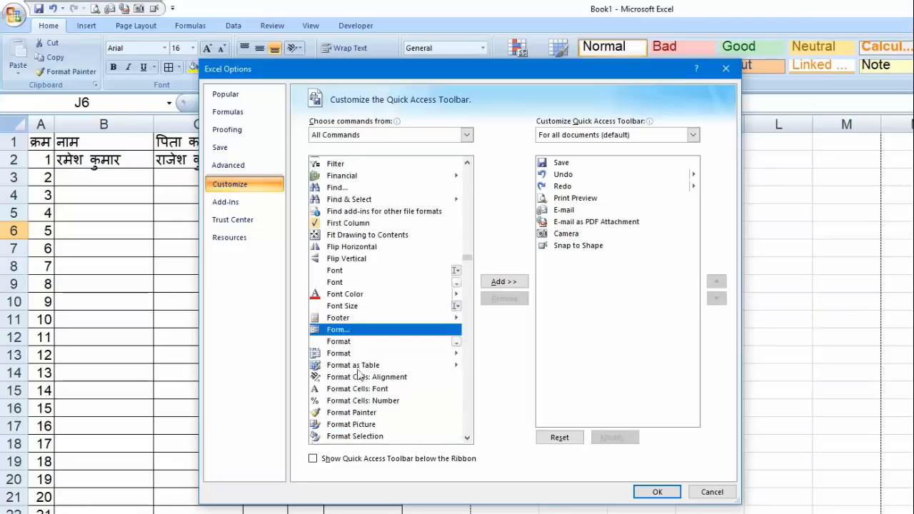
left_click(499, 283)
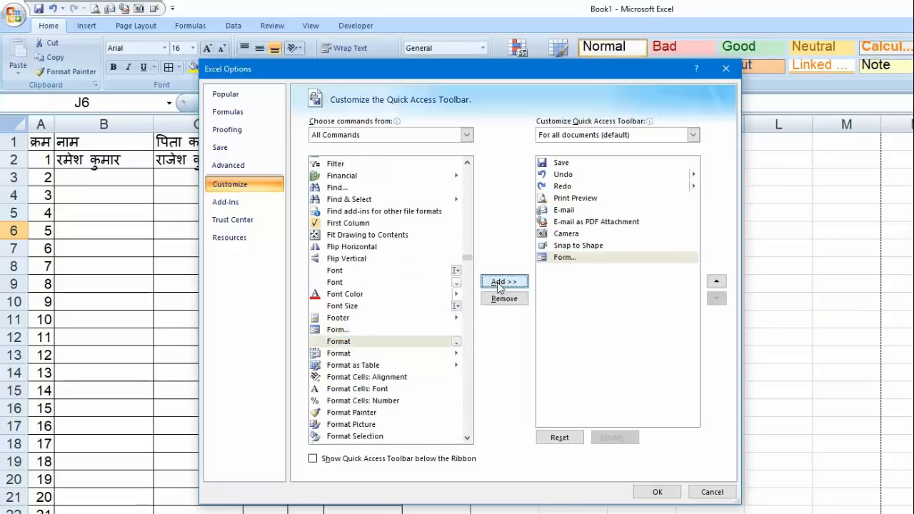
left_click(657, 493)
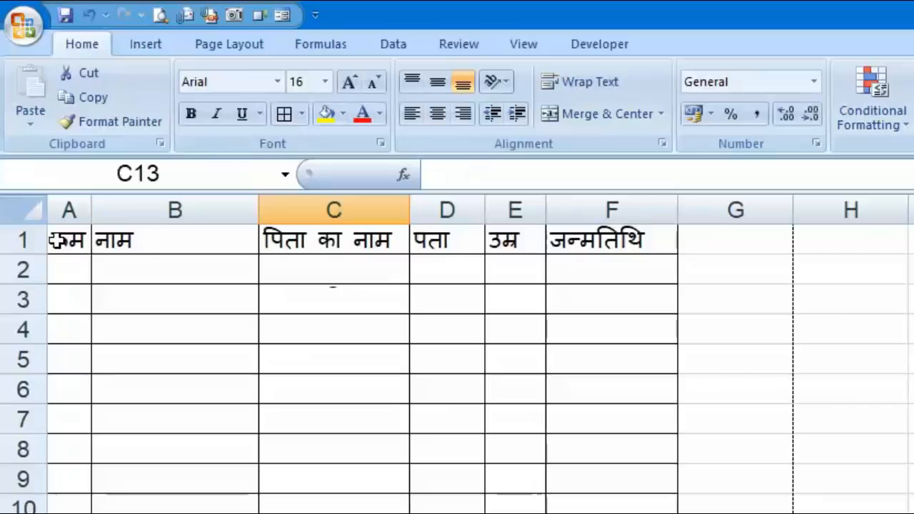
Step: Open the data entry form for the header cells A1:F1, using the first row as column labels
left_click_drag(57, 241, 645, 243)
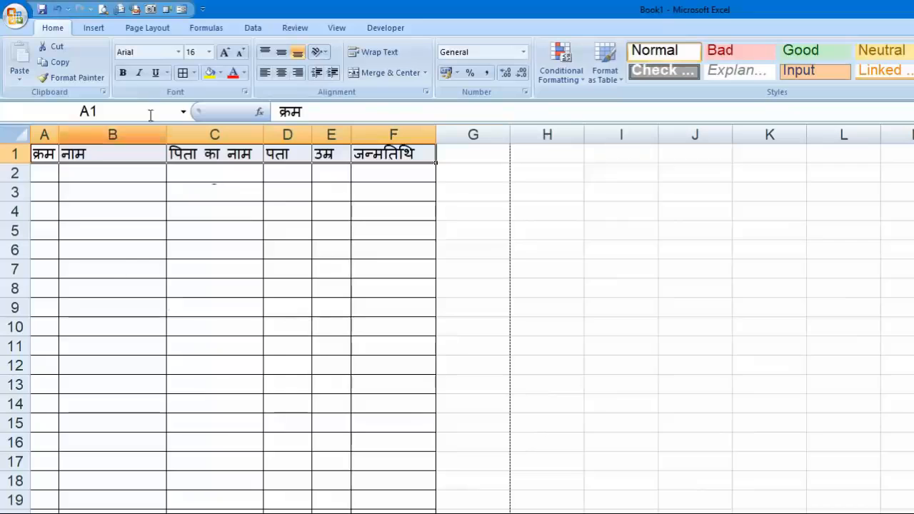
left_click(183, 9)
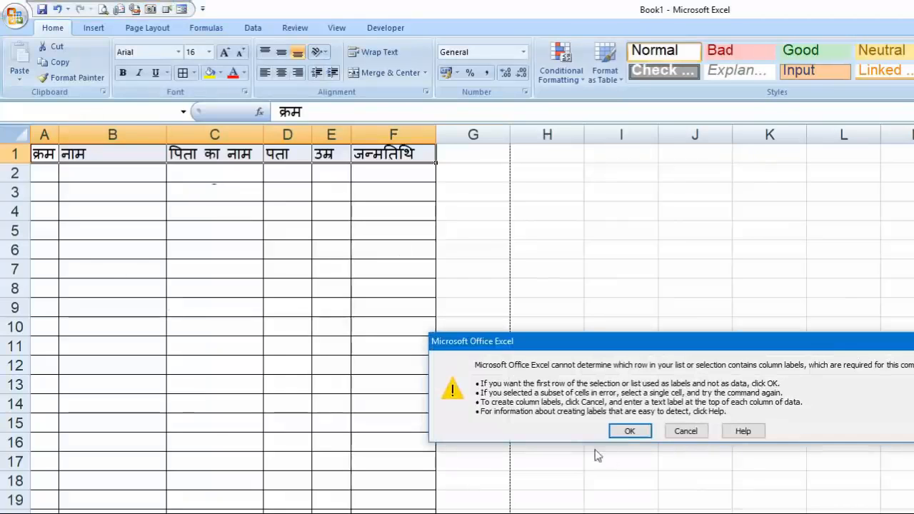
left_click(625, 432)
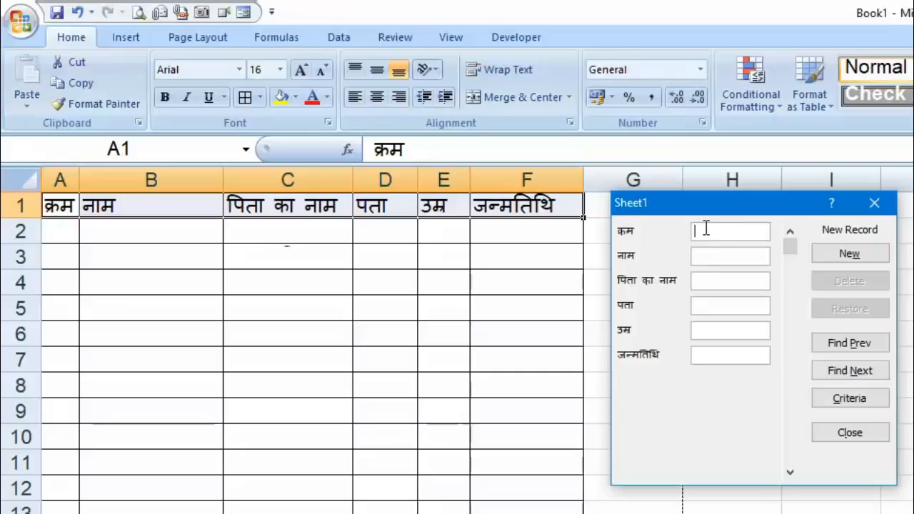
Step: Fill in serial number 1, the person's full name and the father's full name in the data form's new record
type("1")
key("Tab")
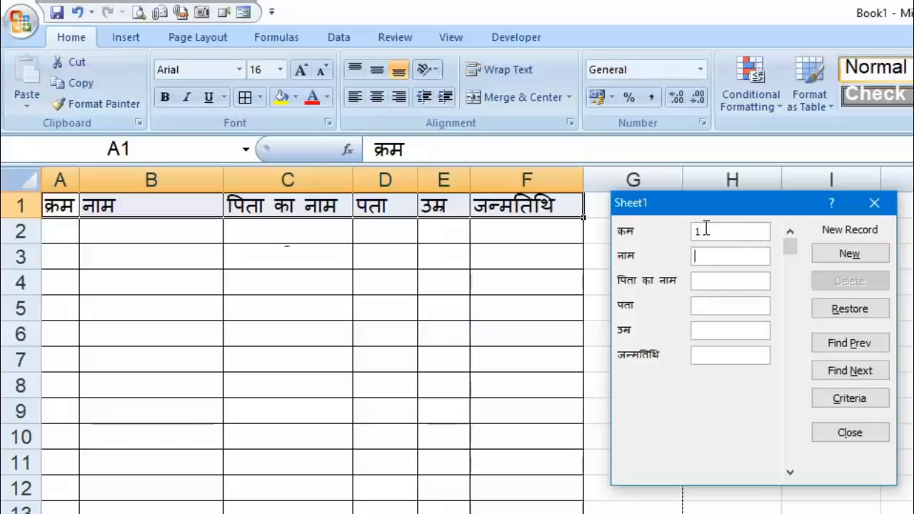
type("राजेश कुमार")
key("BackSpace")
key("BackSpace")
key("BackSpace")
key("BackSpace")
key("BackSpace")
key("BackSpace")
type("कुमार")
key("Tab")
type("राज")
key("BackSpace")
key("BackSpace")
type("मेश कुमार")
key("Tab")
Step: Complete the first form record with the person's city, the age 32 and the date of birth, and save it to the table
type("दिल्ली")
key("Tab")
type("32")
key("Tab")
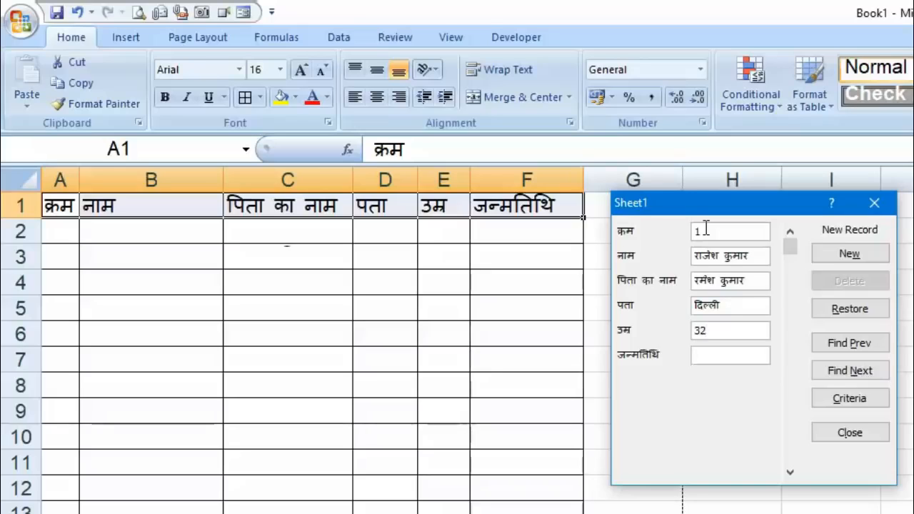
type("05-04-1984")
key("Return")
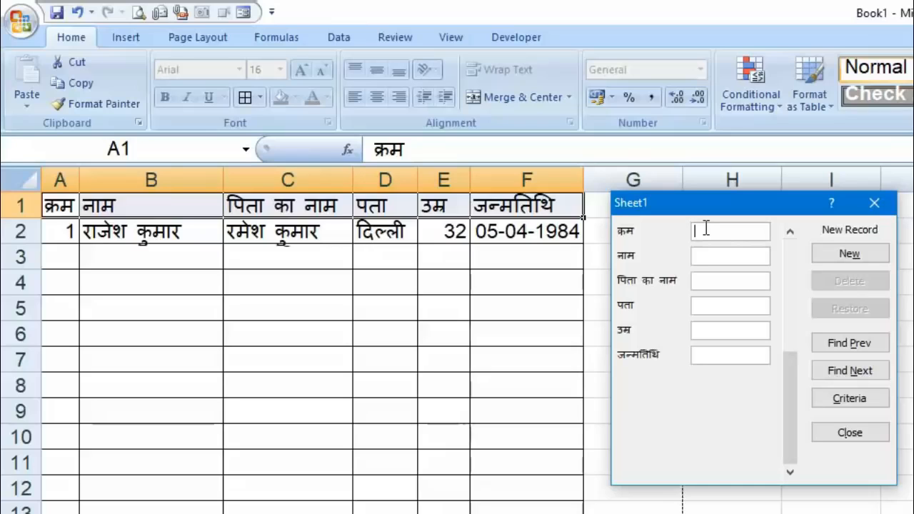
Step: Start a second form record with serial number 2, the person's full name and the father's full name
type("2")
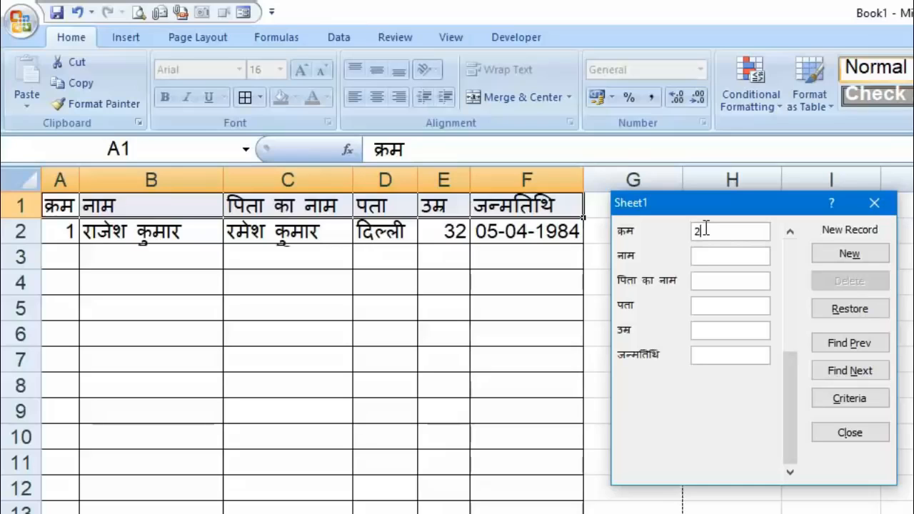
key("Tab")
type("रोहित कुमार")
key("Tab")
type("राजू शर्मा")
key("Tab")
Step: Complete the second form record with the person's city, the age 33 and the date of birth, and save it
type("आगरा")
key("Tab")
type("33")
key("BackSpace")
type("14-02-1986")
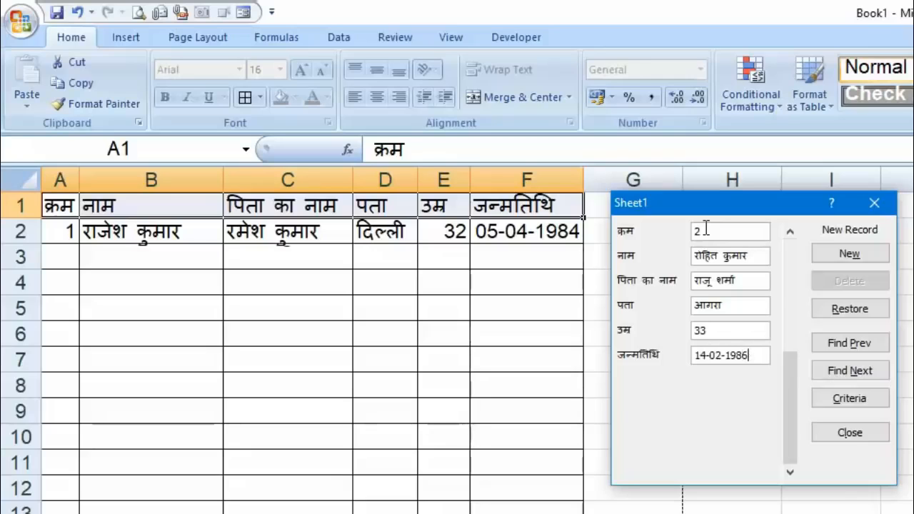
key("Return")
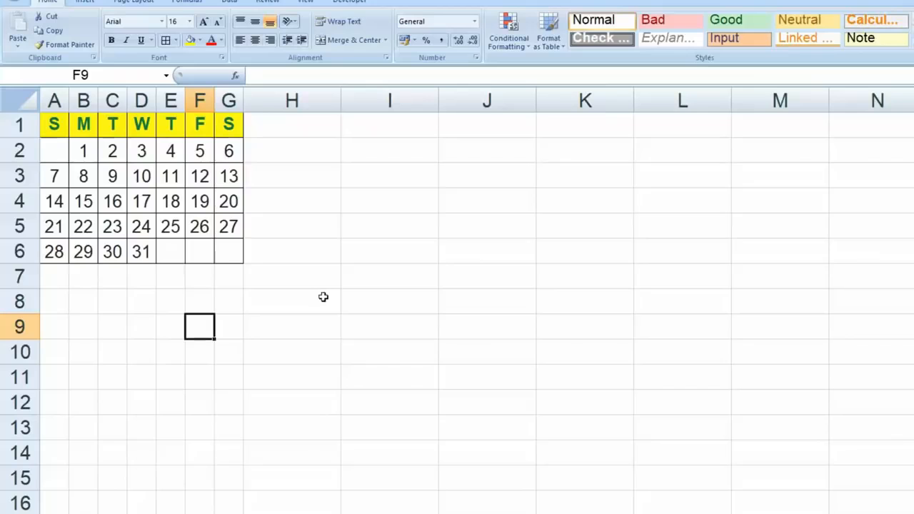
Step: Copy the calendar in A1:G6 and paste it transposed at A8 using Paste Special
left_click_drag(55, 127, 227, 253)
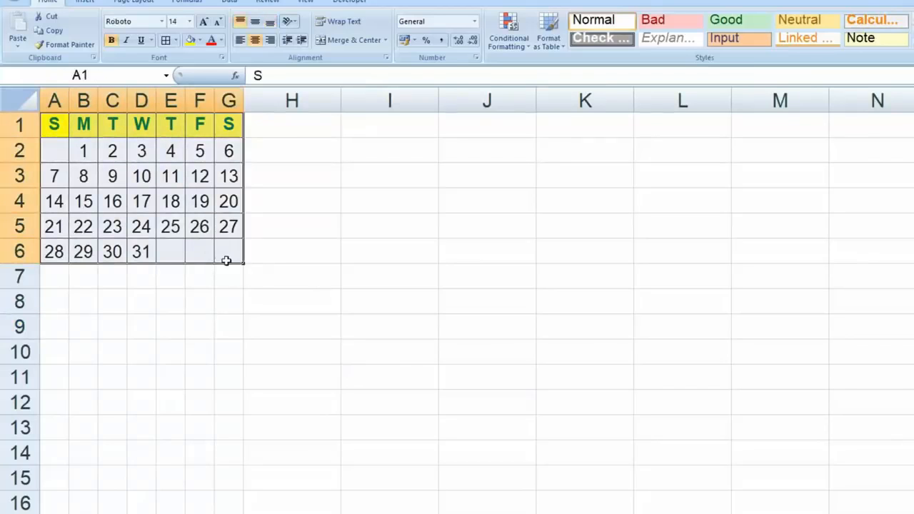
key("ctrl+c")
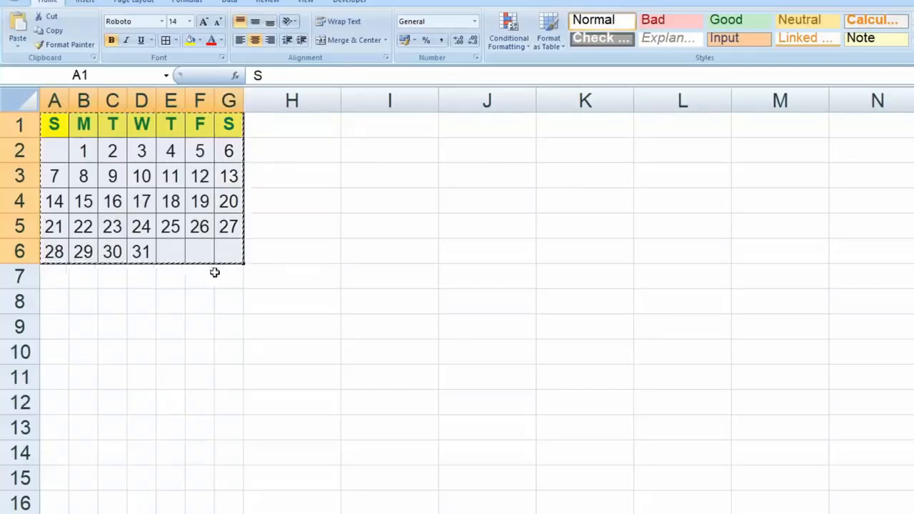
left_click(58, 306)
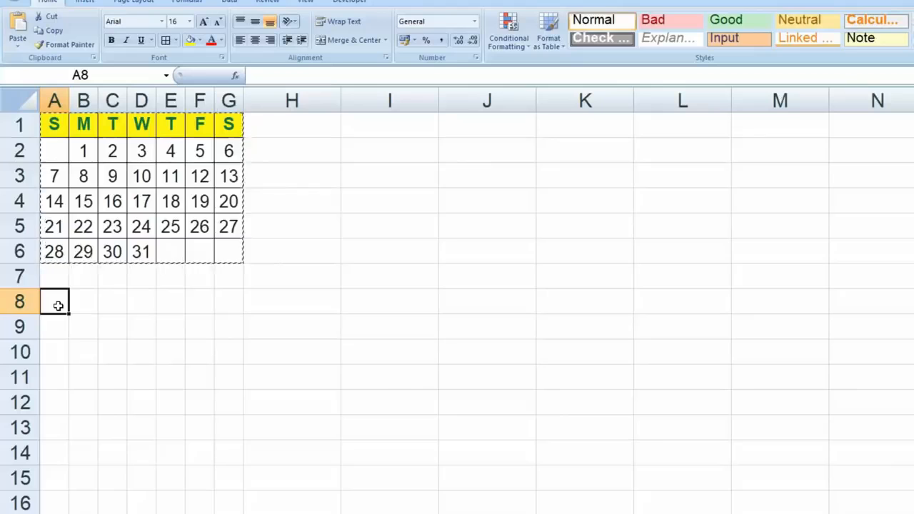
right_click(60, 307)
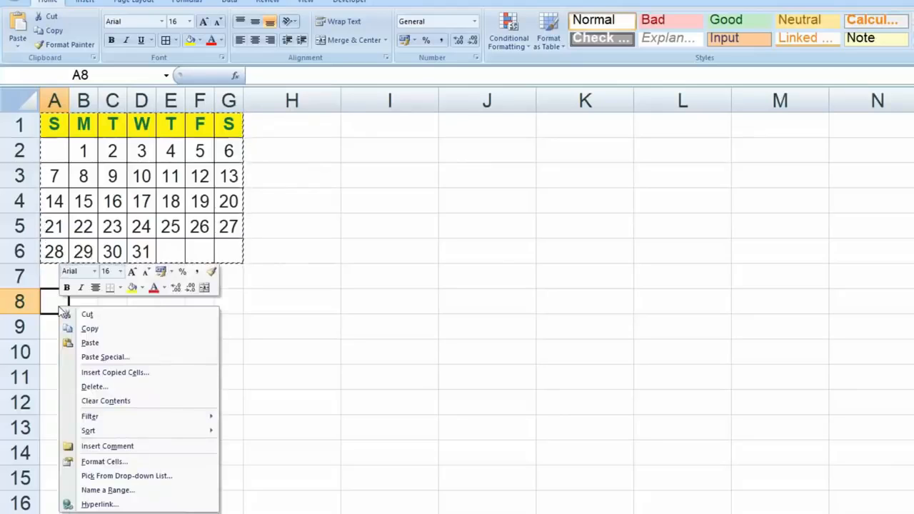
left_click(131, 359)
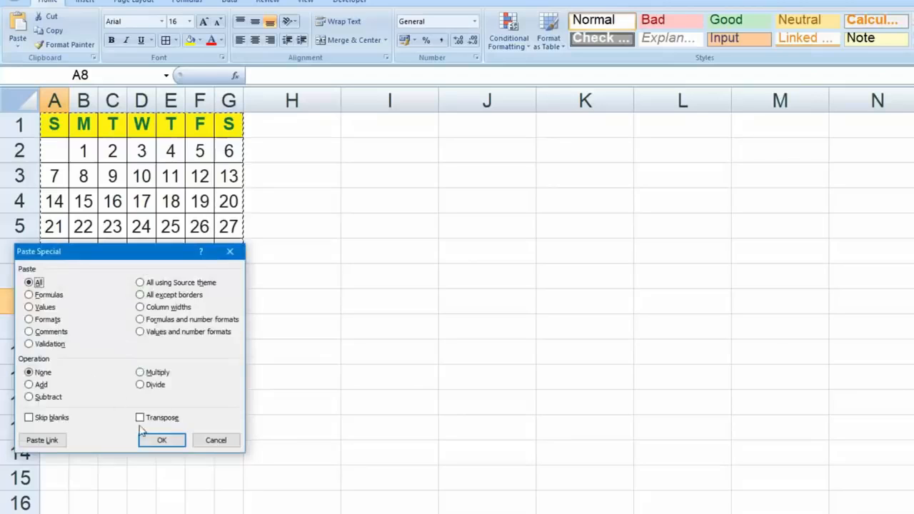
left_click(140, 418)
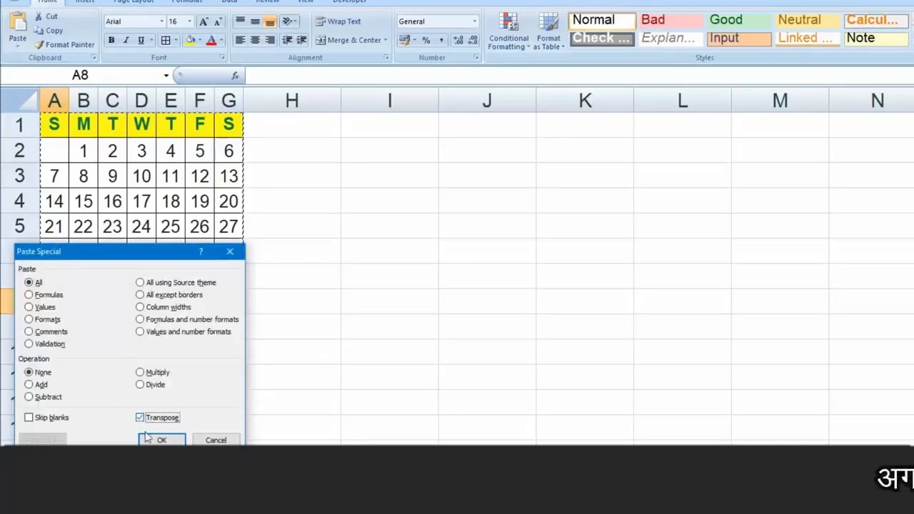
left_click(162, 440)
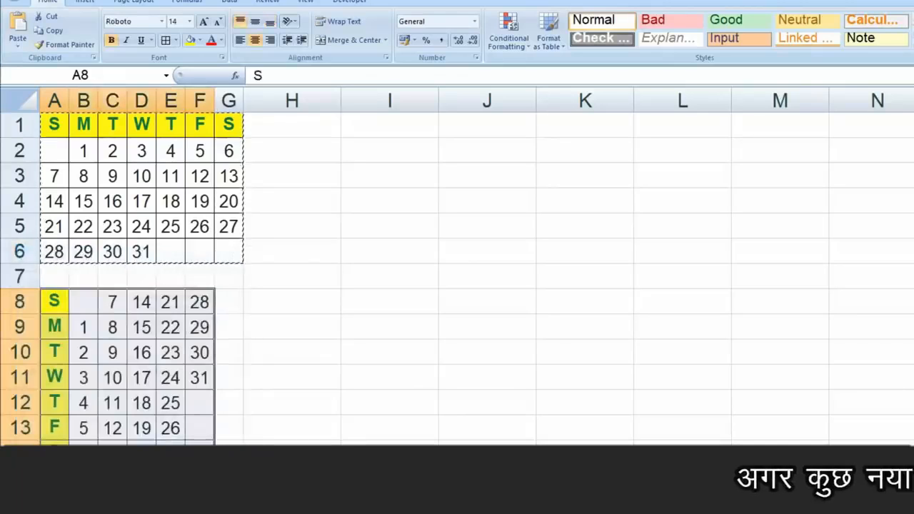
left_click(281, 433)
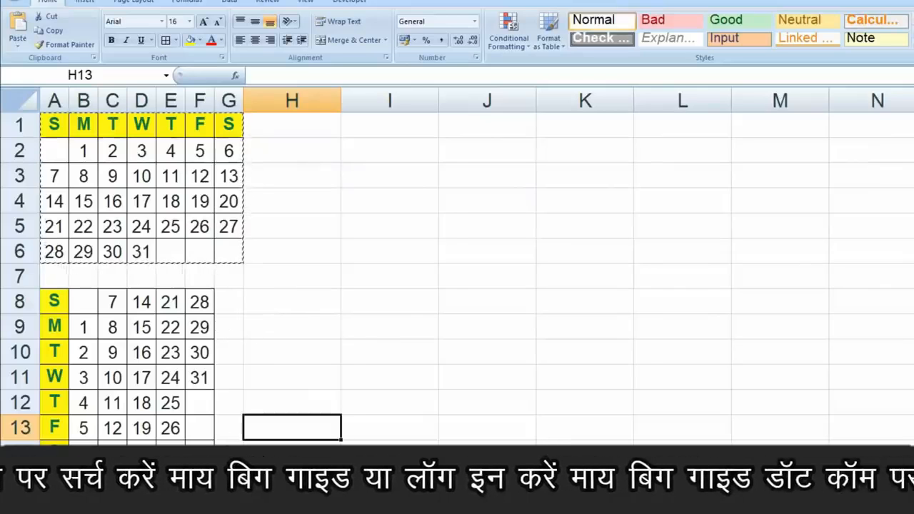
Step: Center the headings and marks of the subject table in I1:L3 horizontally within their cells
scroll(121, 374, "down", 2)
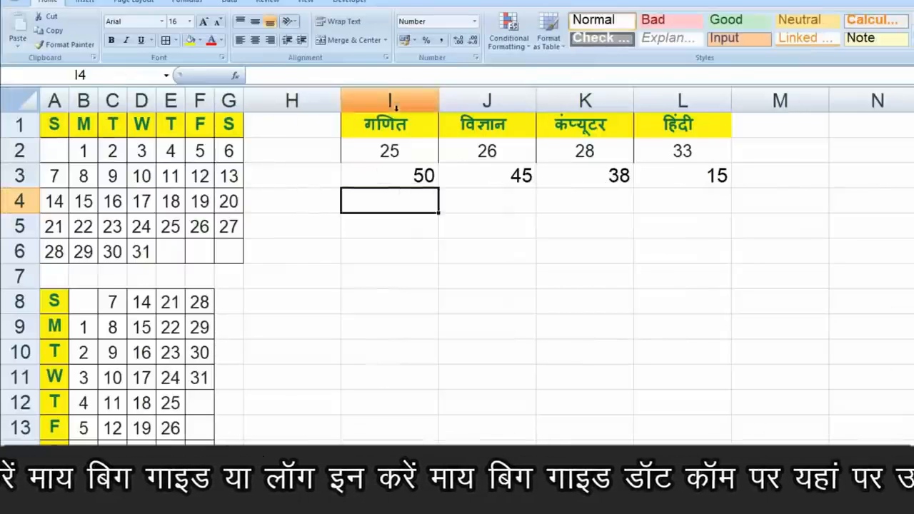
left_click_drag(396, 122, 704, 175)
left_click(255, 41)
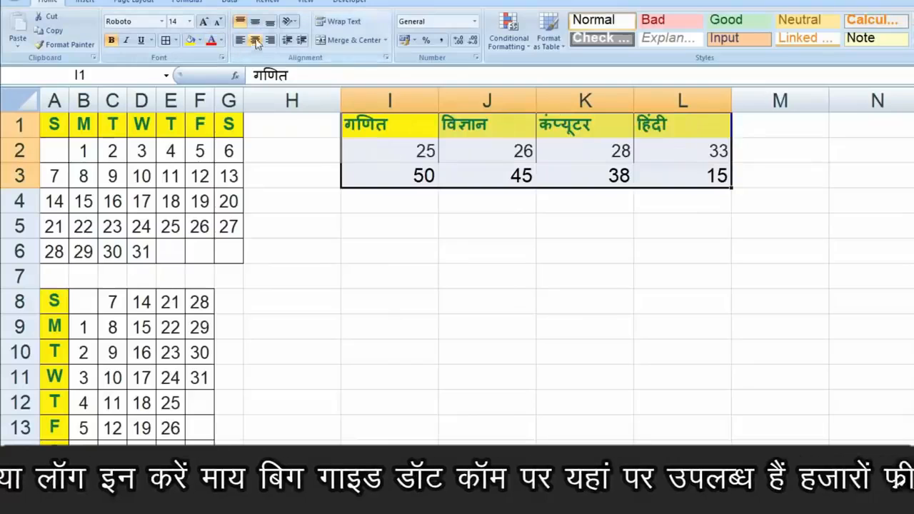
left_click(255, 41)
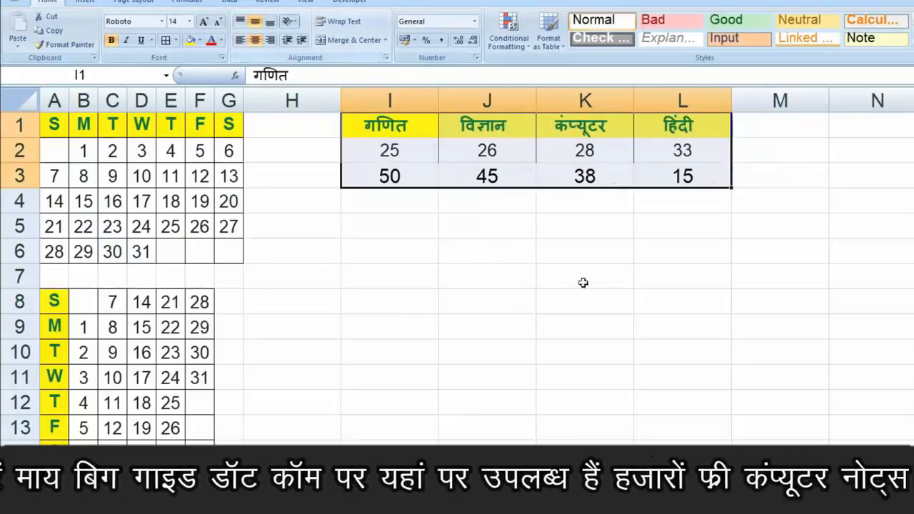
left_click(583, 280)
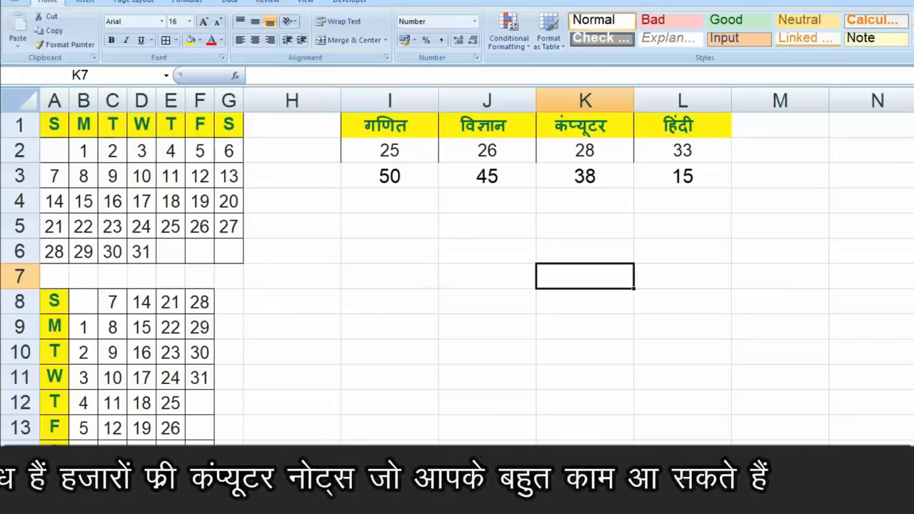
Step: Copy the subject marks table in I1:L3 and paste it at I6 using Paste Special
left_click_drag(390, 138, 697, 182)
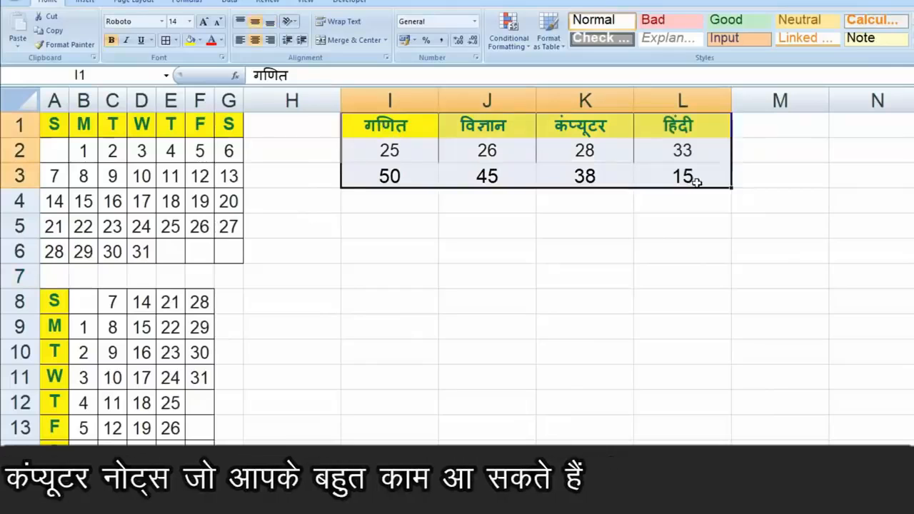
key("ctrl+c")
right_click(391, 247)
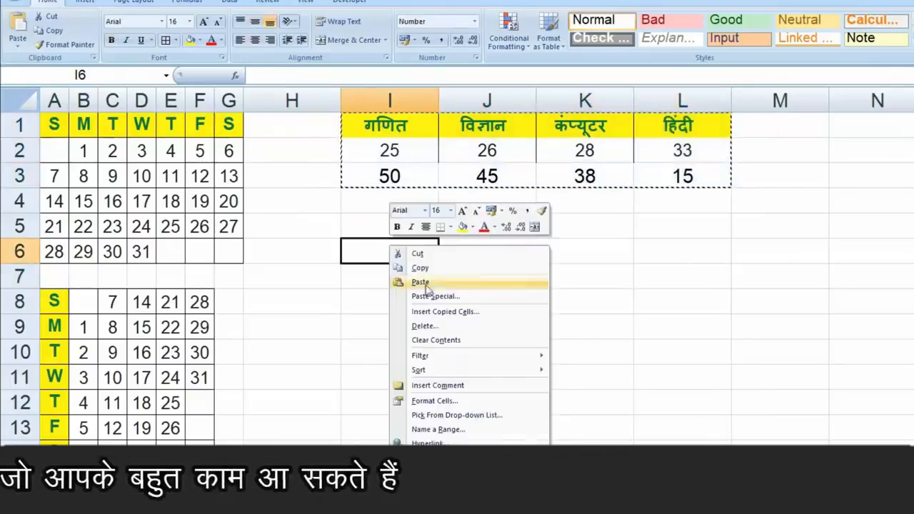
left_click(447, 298)
left_click(455, 356)
left_click(484, 378)
left_click(496, 387)
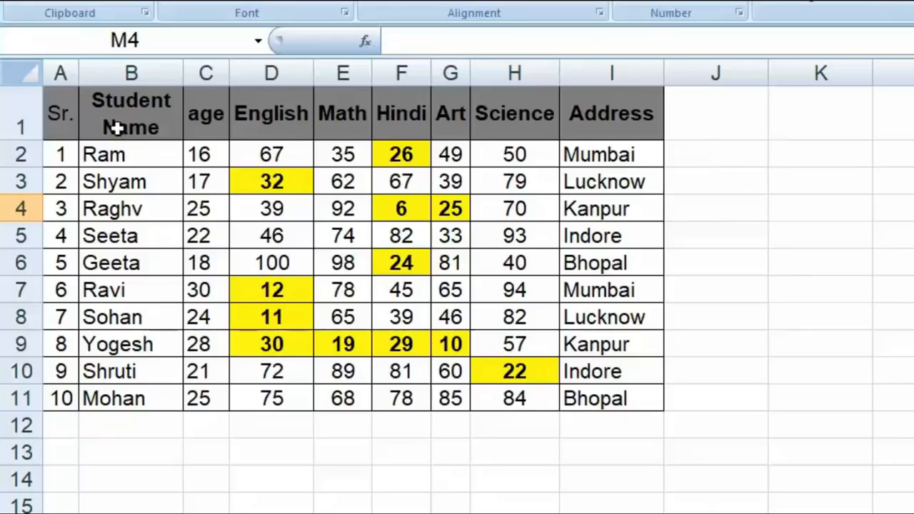
Step: Add filters to the header row A1:I1 of the student marks table
left_click(55, 112)
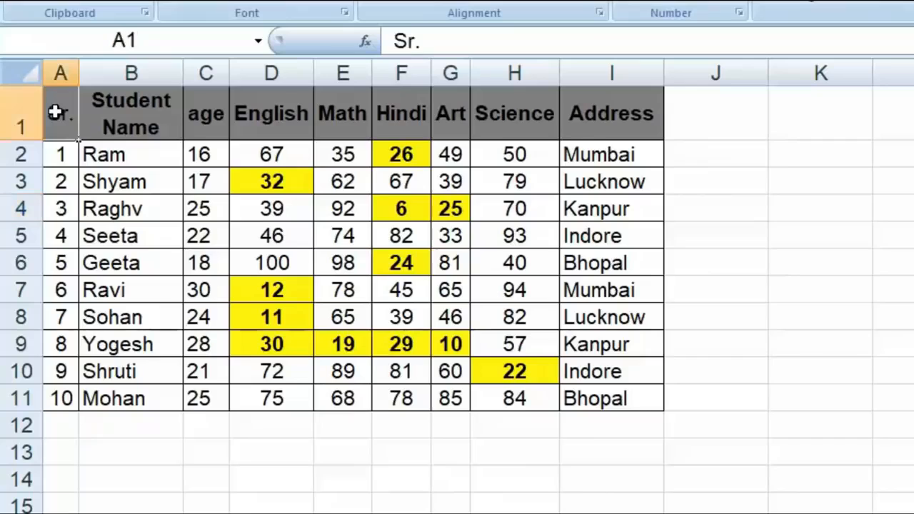
left_click_drag(55, 113, 621, 113)
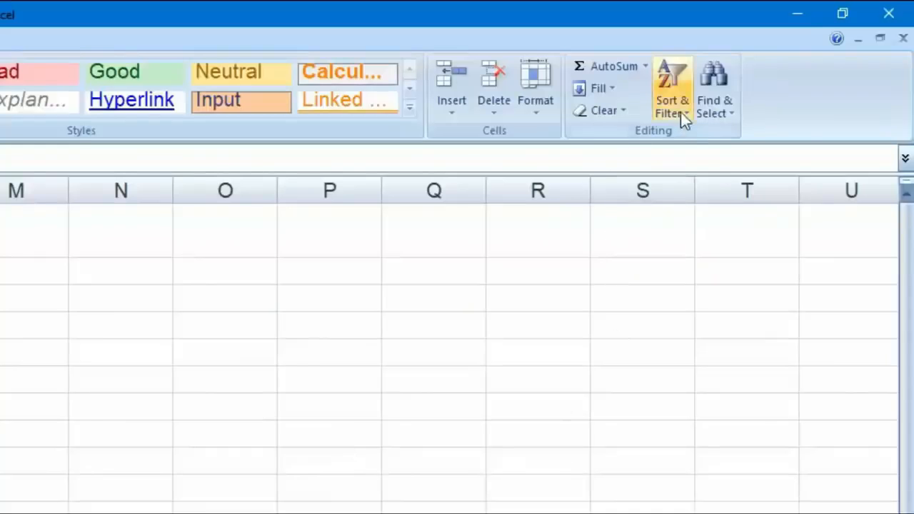
left_click(680, 122)
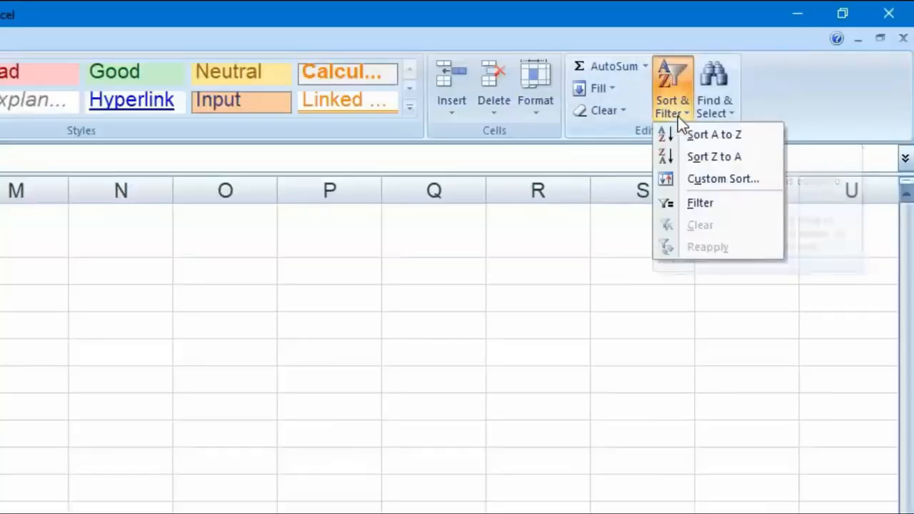
left_click(729, 209)
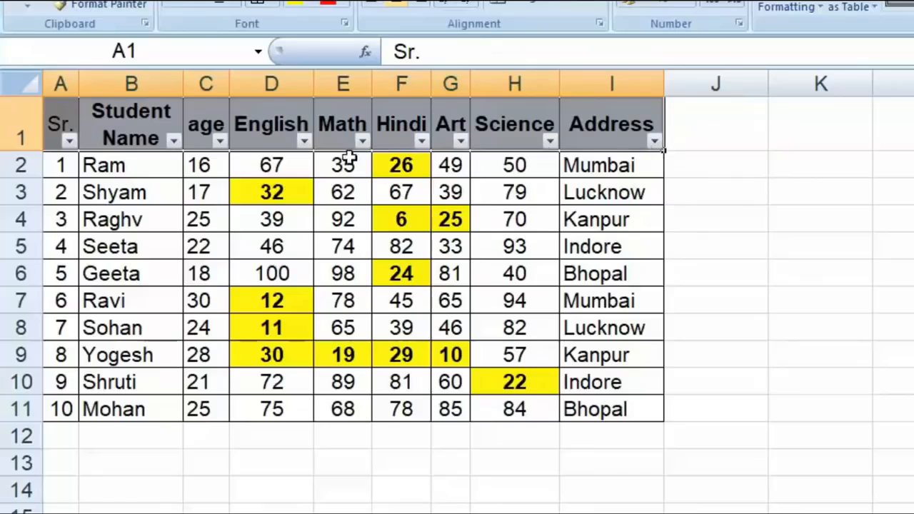
Step: Filter the Address column to show only the Bhopal students
left_click(654, 142)
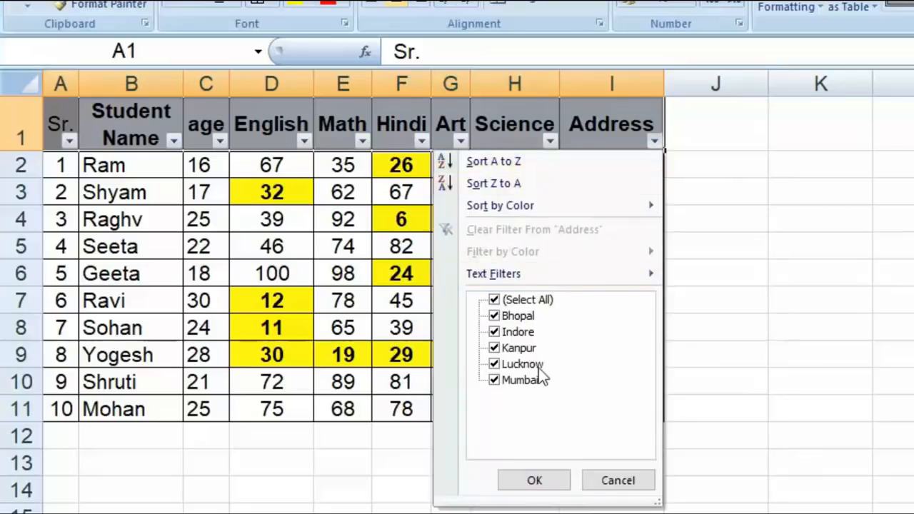
left_click(495, 301)
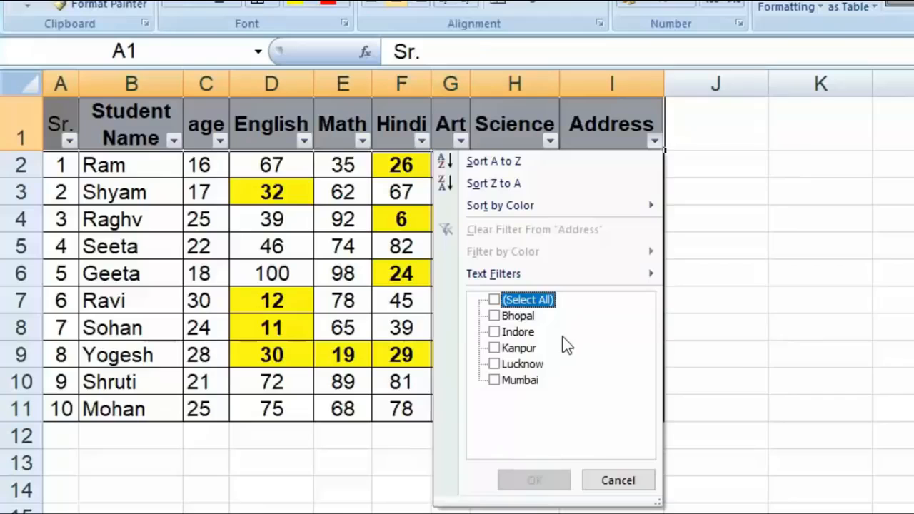
left_click(494, 315)
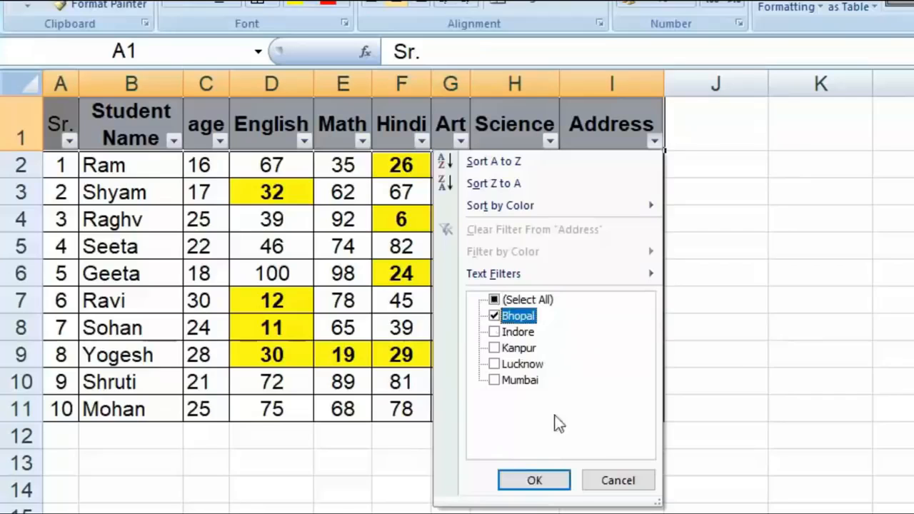
left_click(551, 481)
left_click(700, 465)
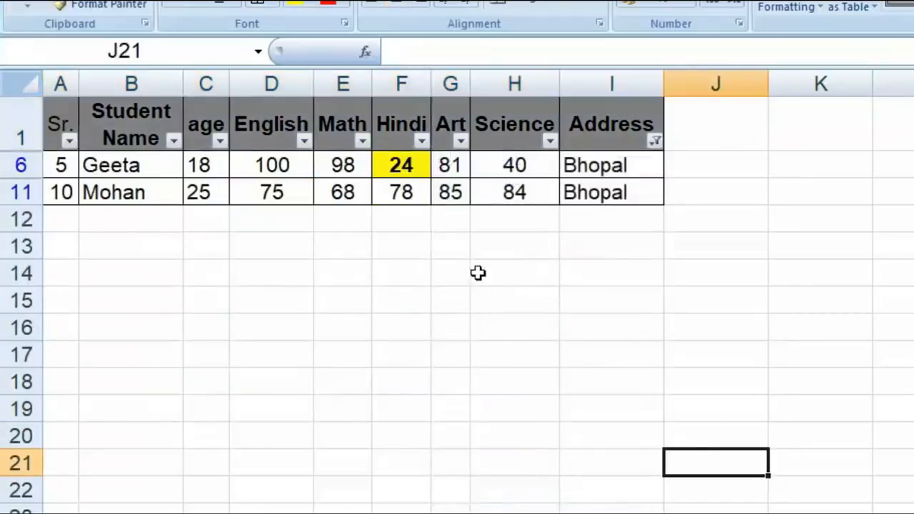
Step: Add Kanpur and Lucknow to the values shown by the Address filter
left_click(655, 142)
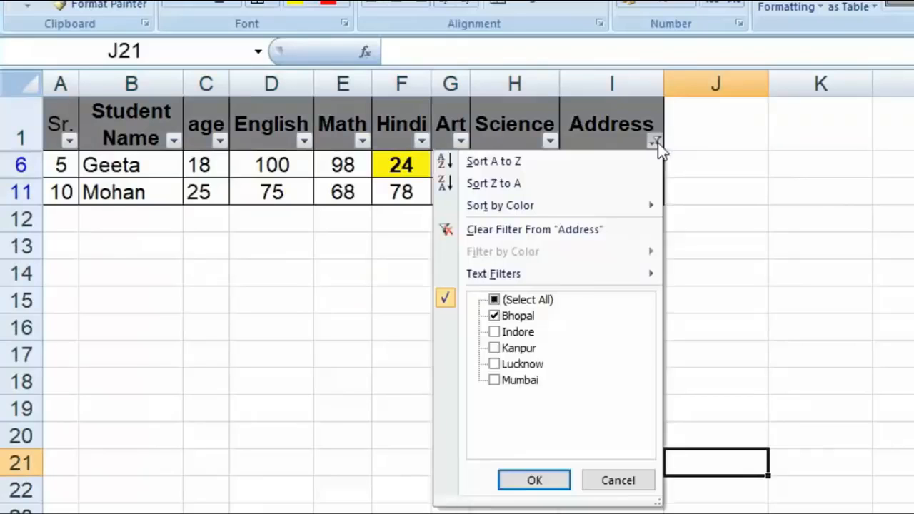
left_click(494, 348)
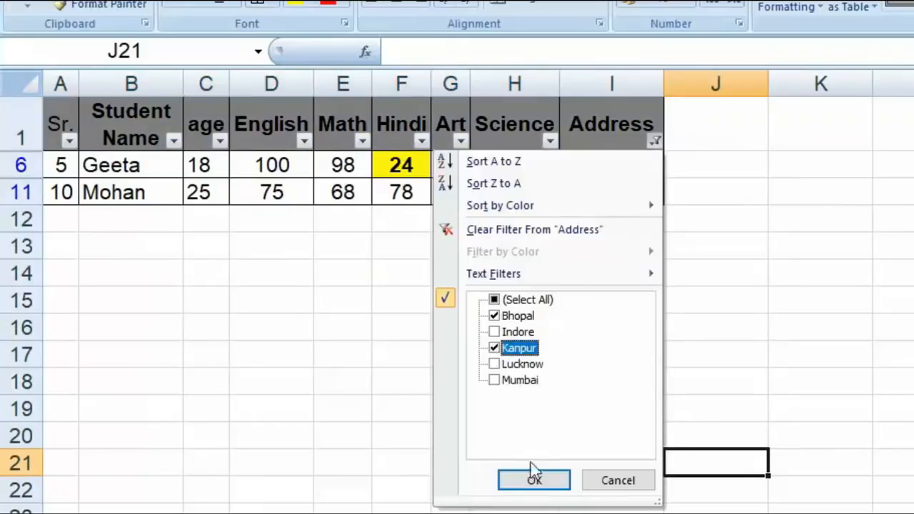
left_click(534, 480)
left_click(655, 141)
left_click(496, 365)
left_click(535, 480)
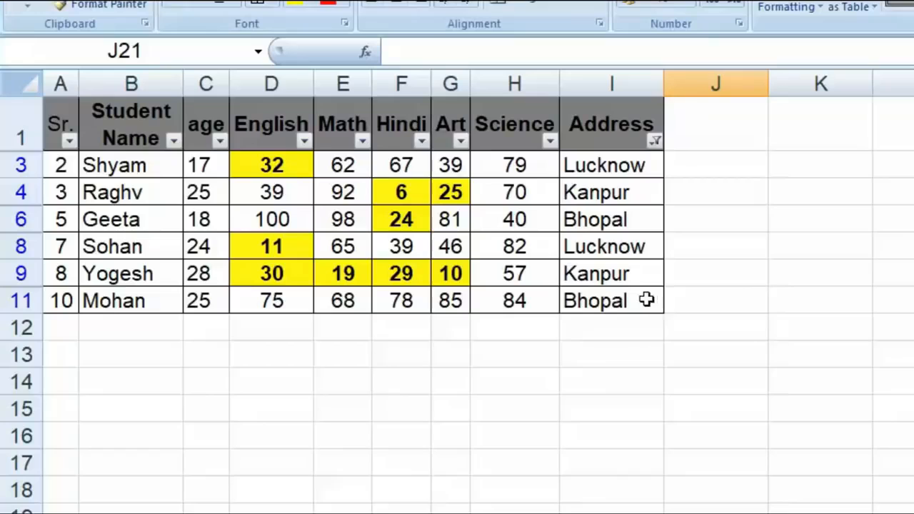
Step: Filter the age column to show only the ages 17 and 28
left_click(223, 141)
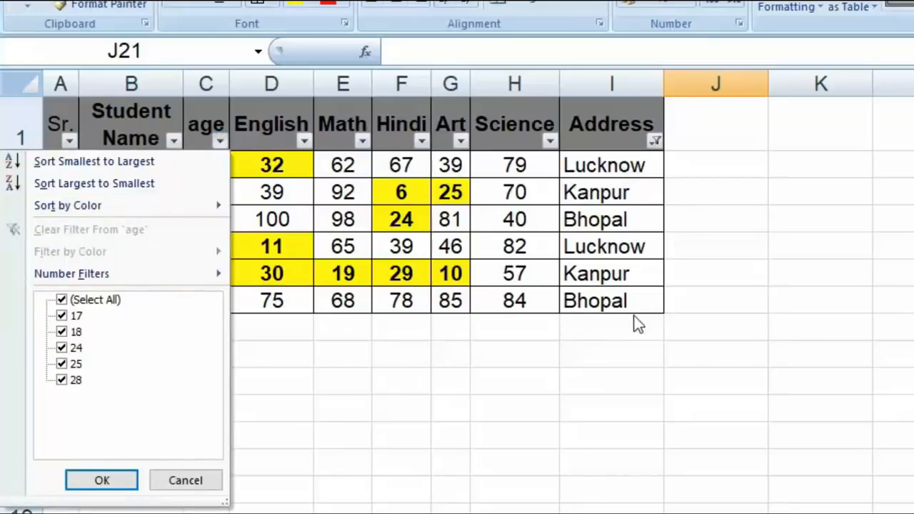
left_click(62, 300)
left_click(62, 316)
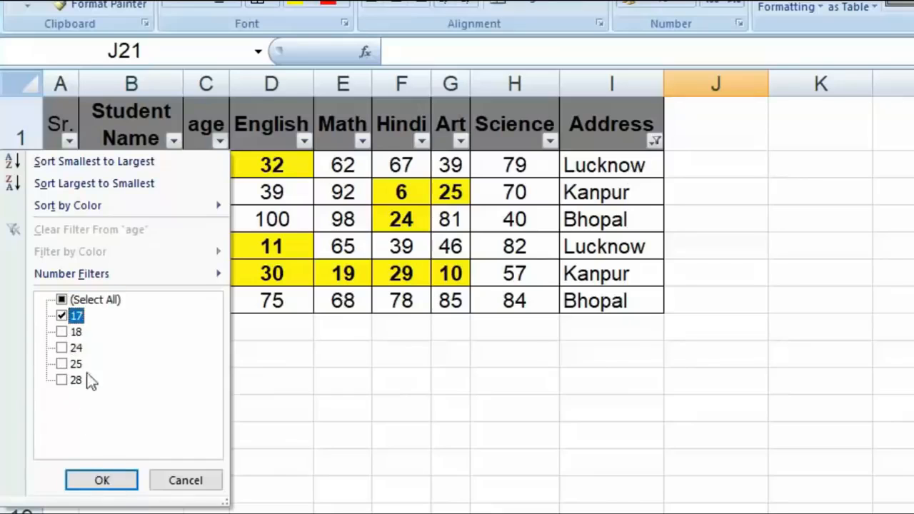
left_click(101, 481)
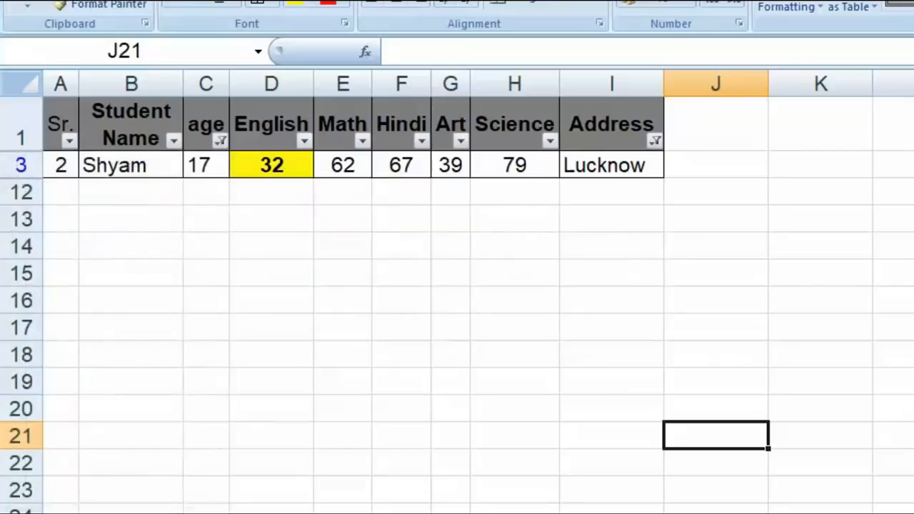
left_click(221, 142)
left_click(61, 380)
left_click(103, 481)
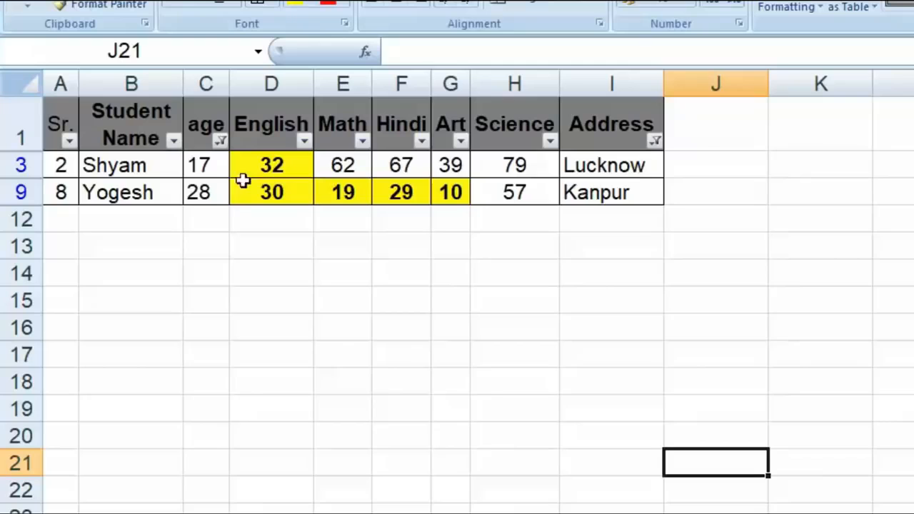
Step: Restore all student rows by reselecting every value in the age and Address filters
left_click(220, 142)
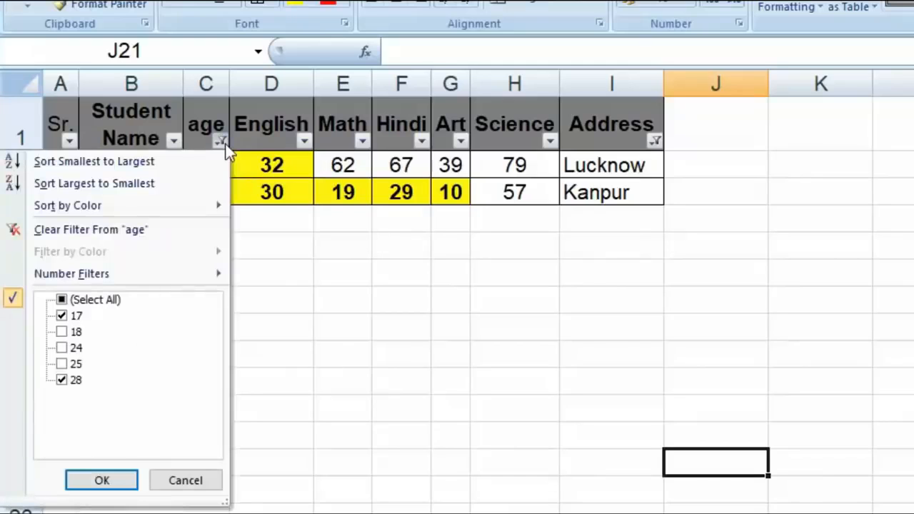
left_click(61, 300)
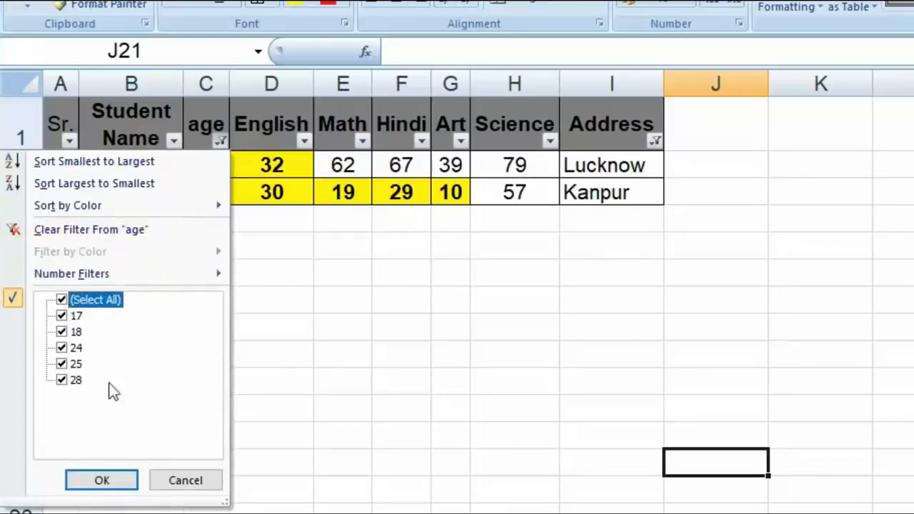
left_click(114, 482)
left_click(654, 141)
left_click(493, 300)
left_click(535, 480)
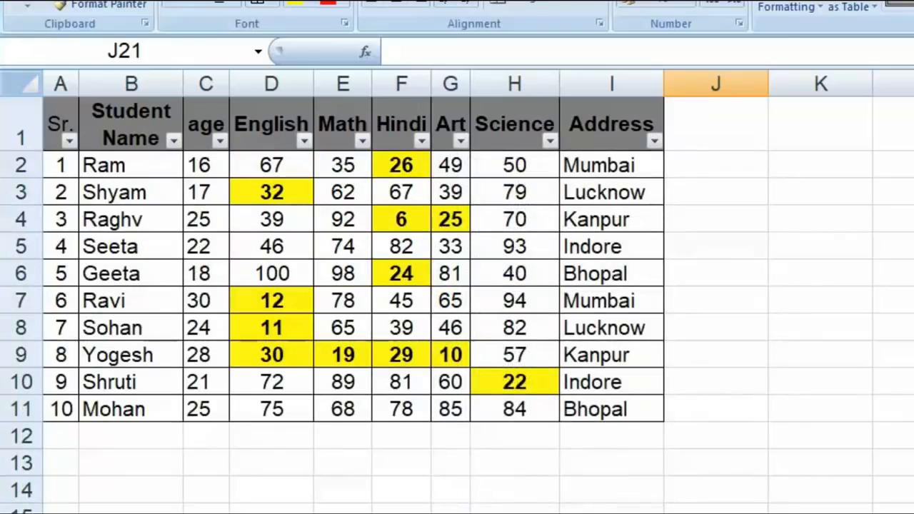
left_click_drag(590, 407, 50, 409)
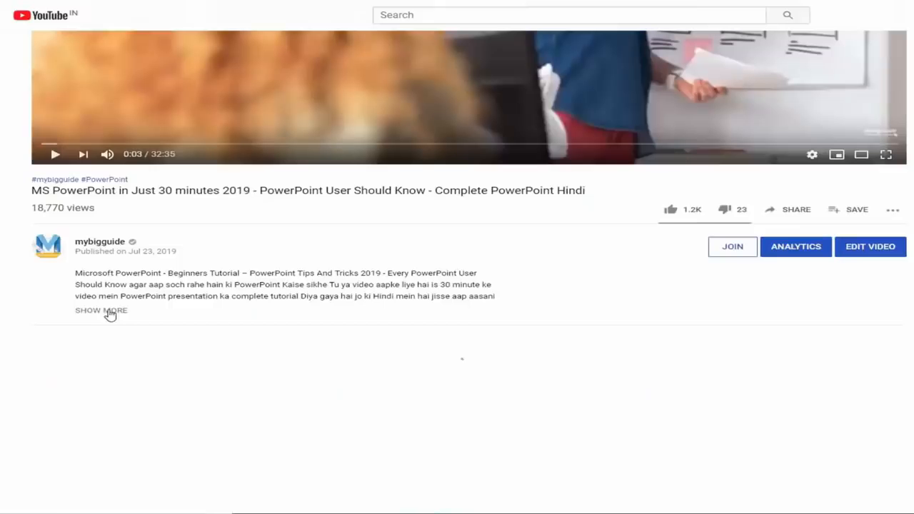
Step: Expand the PowerPoint video's description on YouTube and look through its links and playlists
left_click(107, 312)
scroll(36, 343, "down", 3)
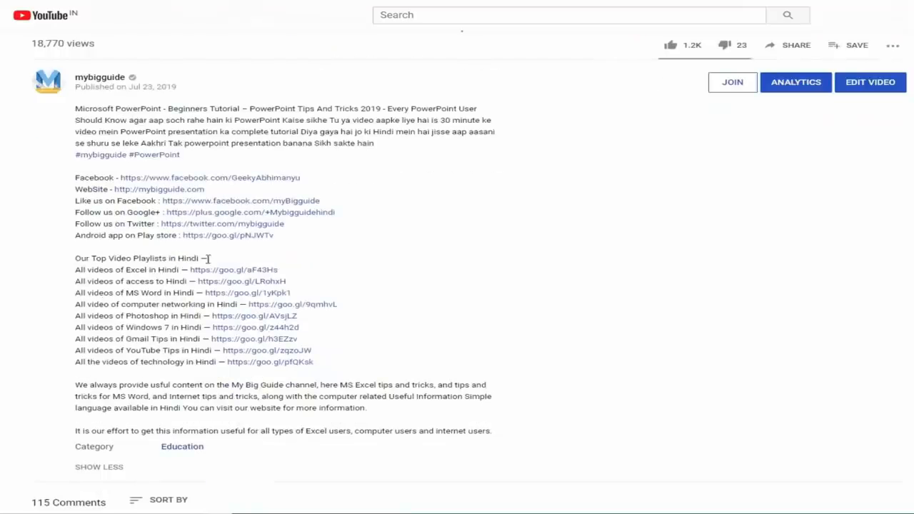
scroll(86, 380, "down", 2)
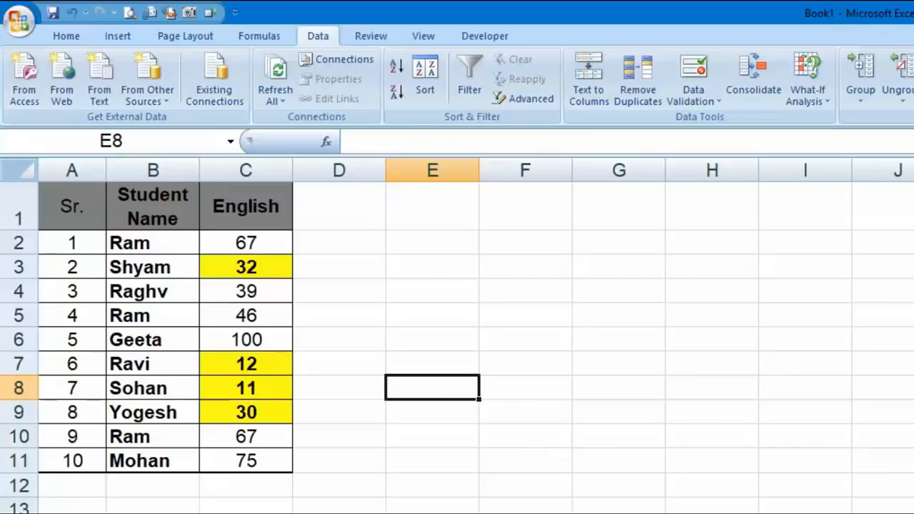
Step: In Excel, check the student name cells B2, B5 and B10 for repeated entries
left_click(166, 244)
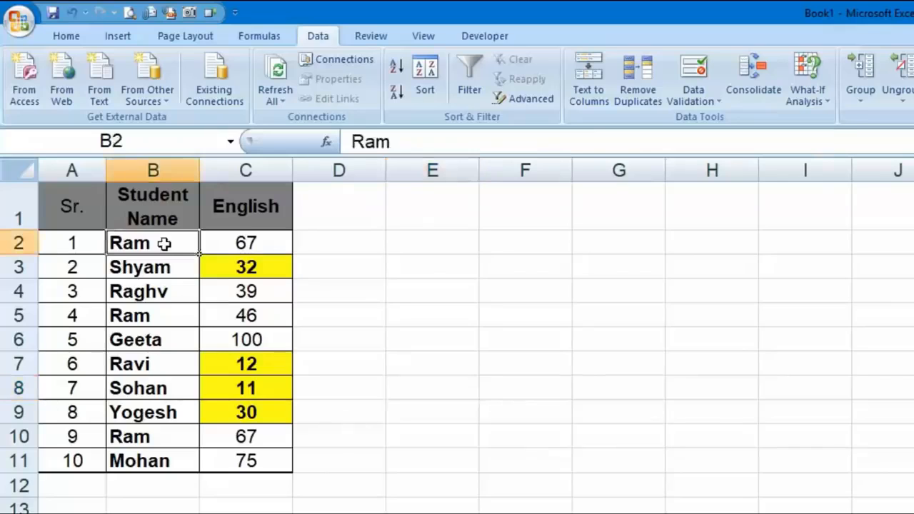
left_click(175, 319)
left_click(176, 438)
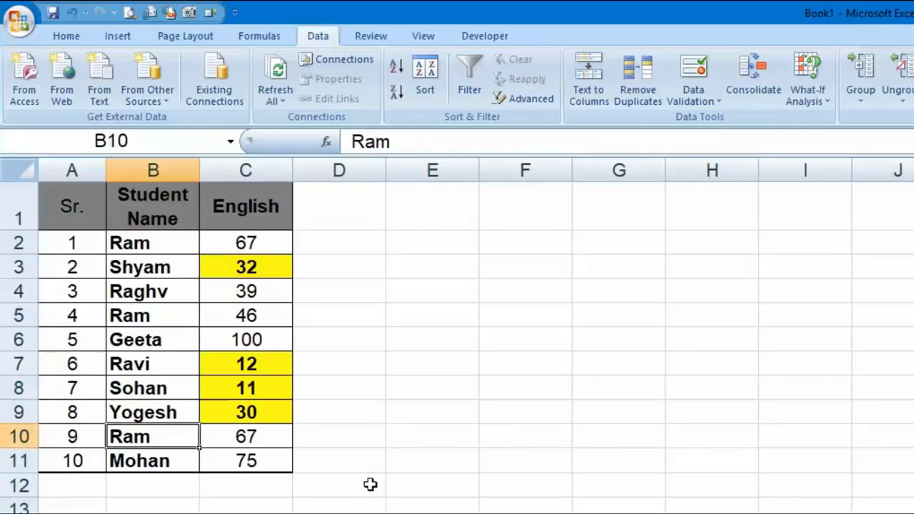
Step: Remove duplicates from A1:C11 with headers, comparing only the Student Name and English columns, and undo the removal
left_click_drag(64, 207, 271, 471)
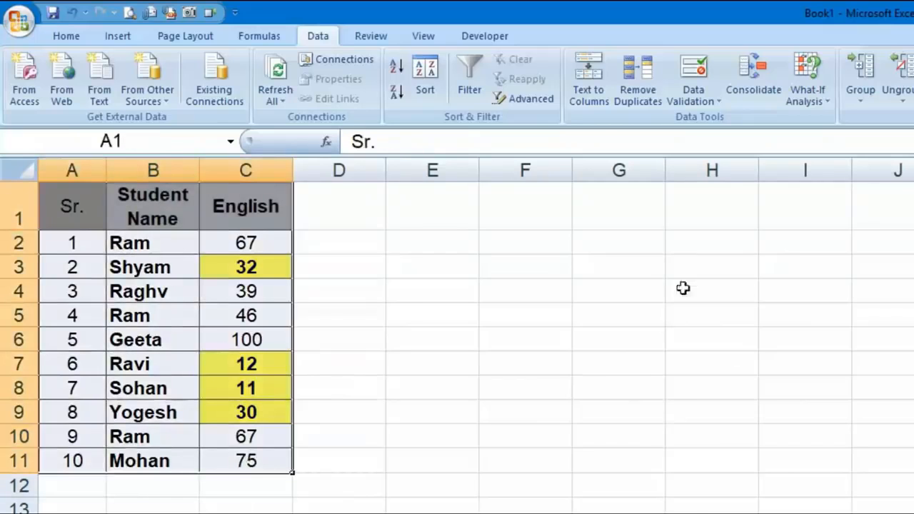
left_click(657, 75)
left_click_drag(657, 157, 493, 225)
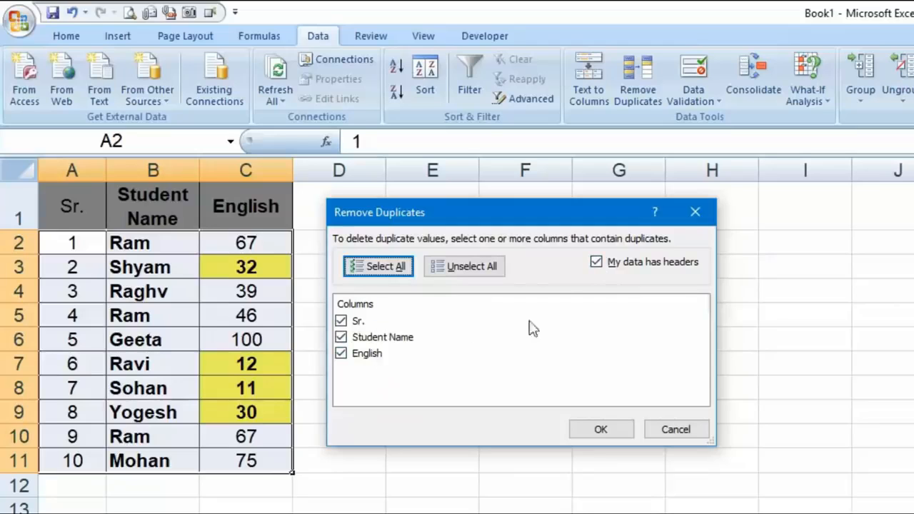
left_click(597, 264)
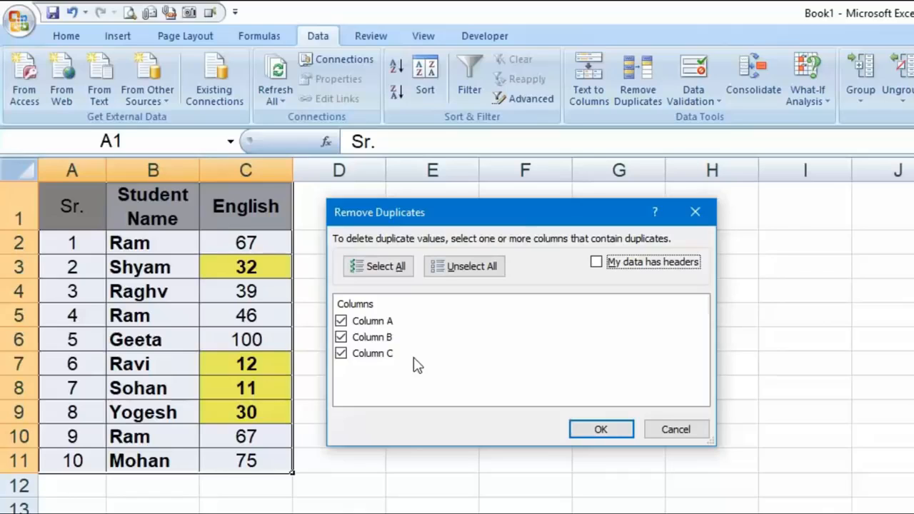
left_click(597, 263)
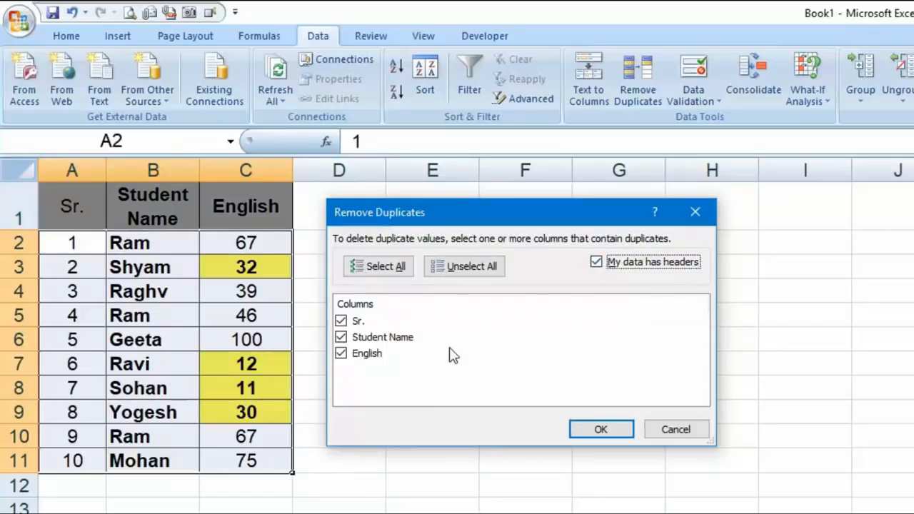
left_click(380, 267)
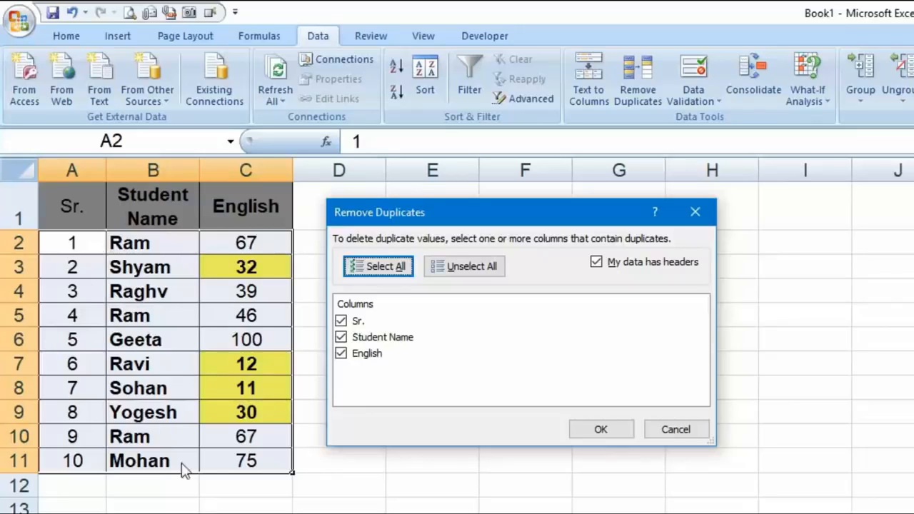
left_click(343, 323)
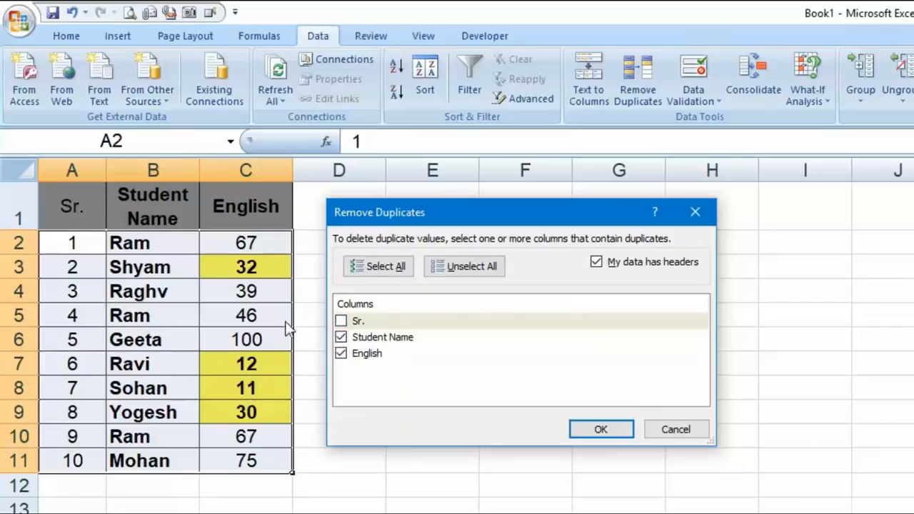
left_click(608, 430)
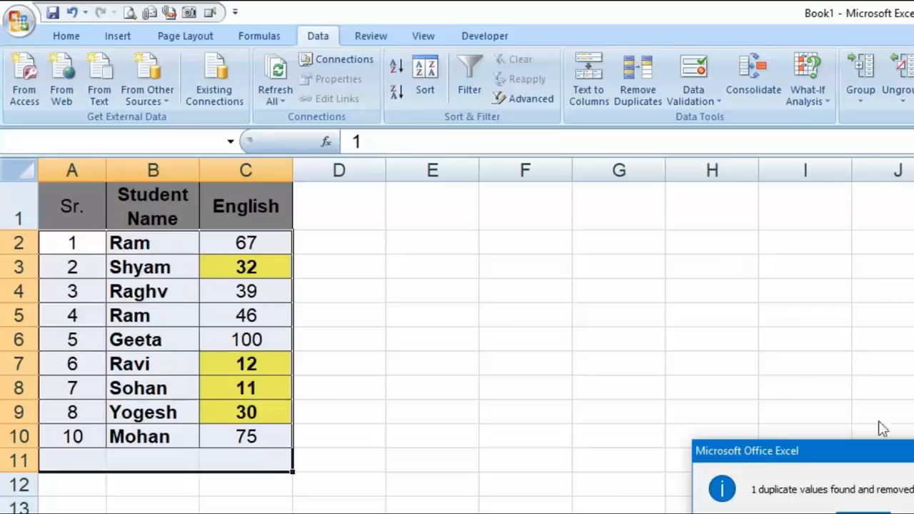
left_click(627, 380)
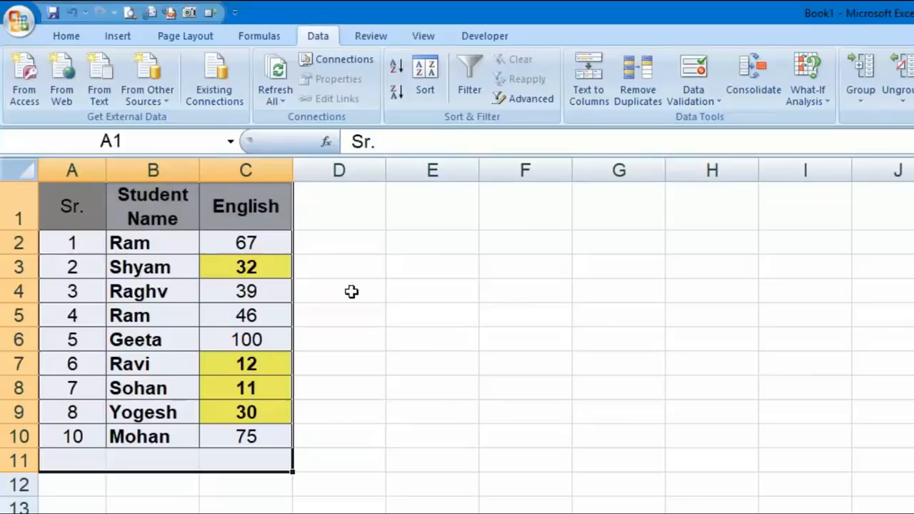
key("ctrl+z")
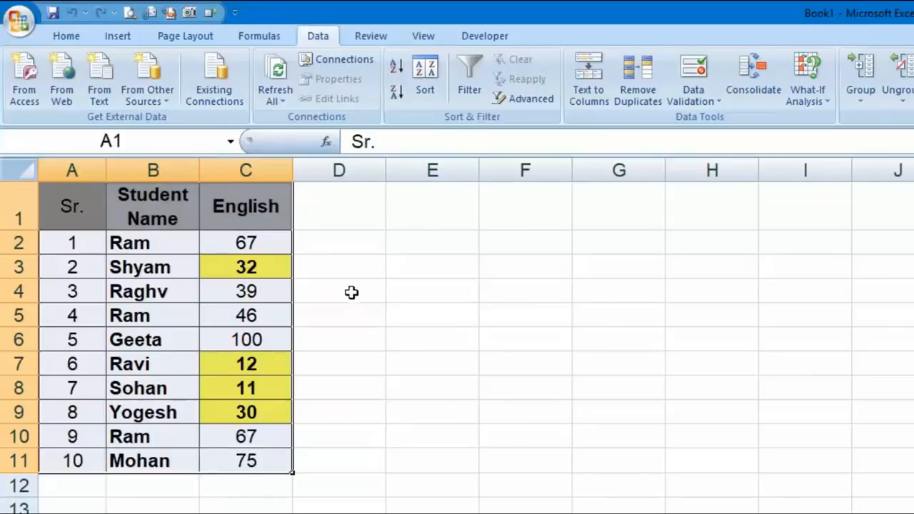
Step: Remove duplicates from the student table A1:C11 with headers, comparing only the Student Name column
left_click(625, 97)
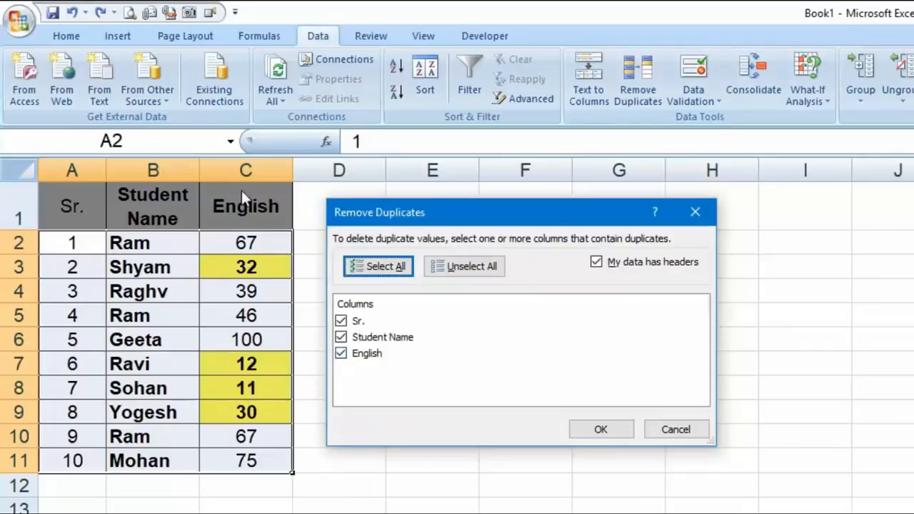
left_click(340, 354)
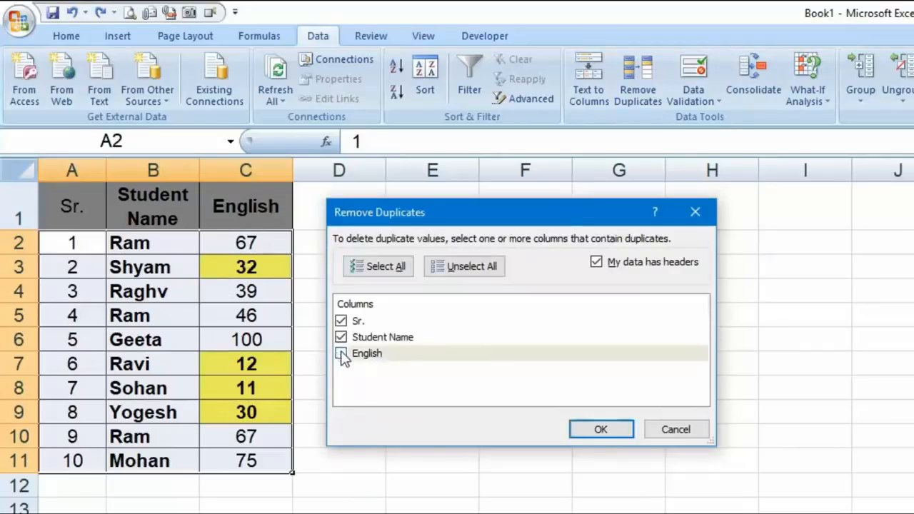
left_click(341, 321)
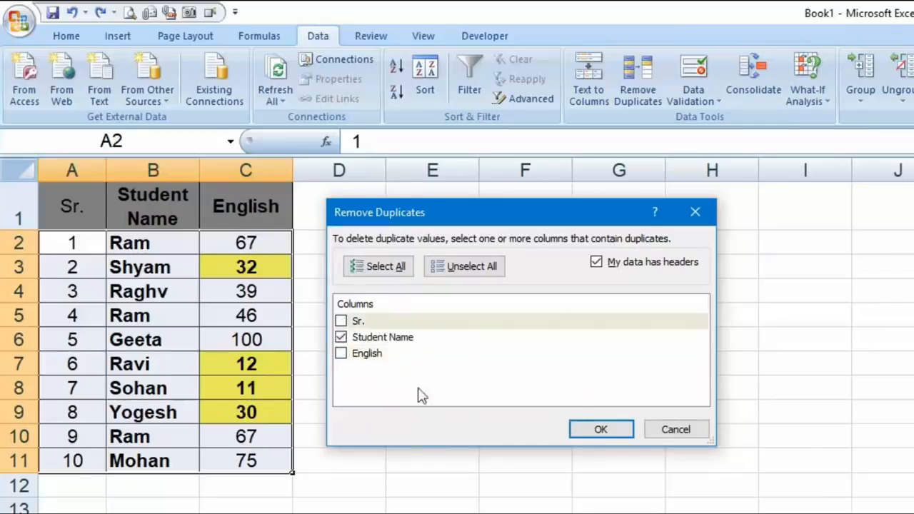
left_click(386, 343)
left_click(339, 341)
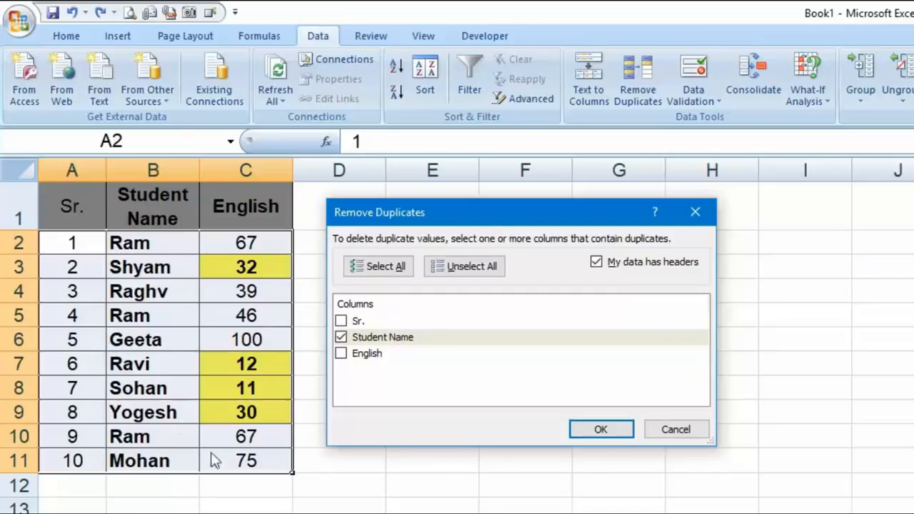
left_click(598, 431)
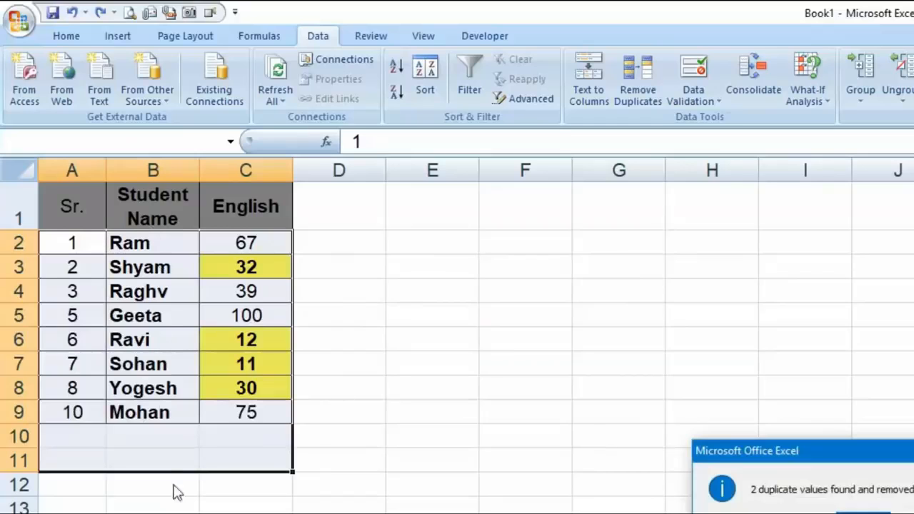
left_click(873, 511)
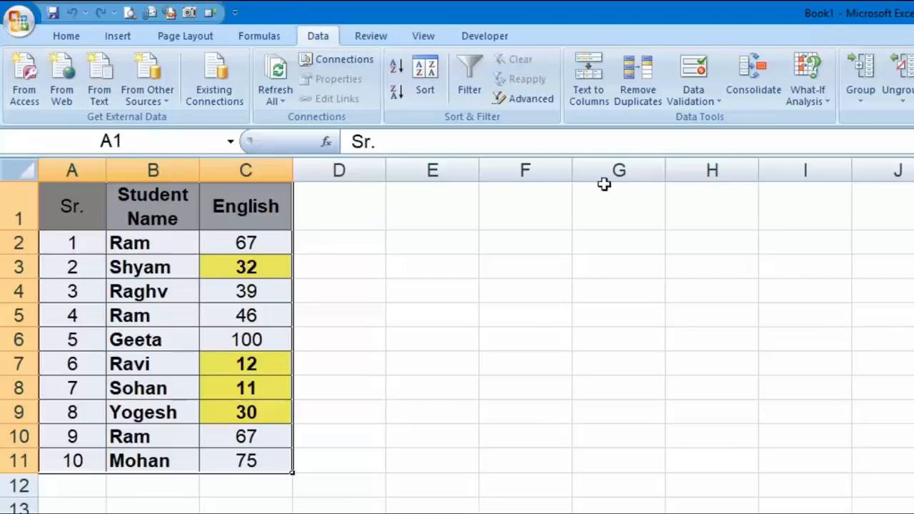
Step: Remove duplicates from the student table with headers, comparing the Student Name and English columns but not Sr
left_click(658, 77)
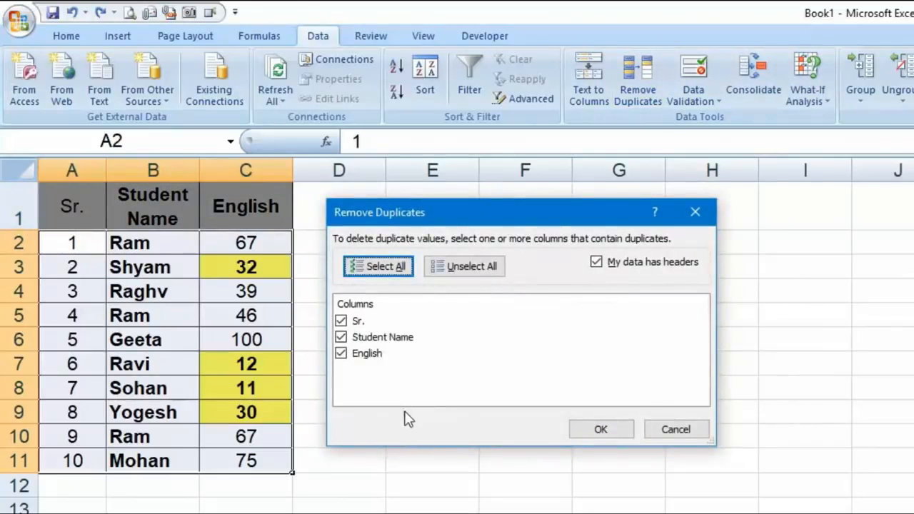
left_click(348, 322)
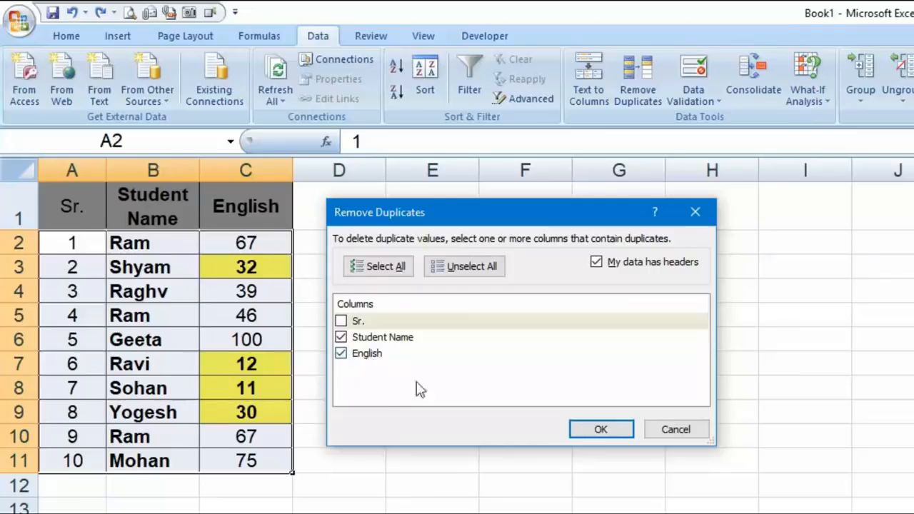
left_click(598, 431)
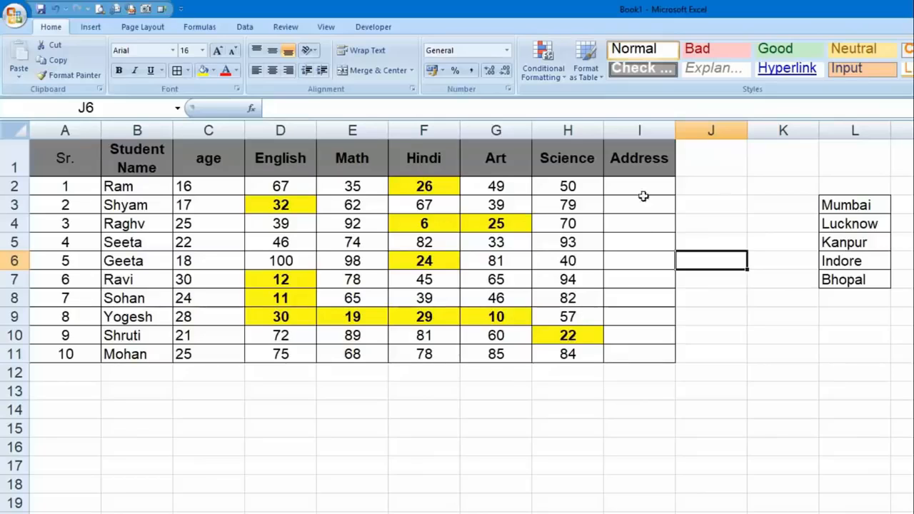
Step: Apply List data validation to the Address cells I2:I11, using the city names in L3:L7 as the source
key("Up")
key("Up")
left_click_drag(645, 189, 663, 352)
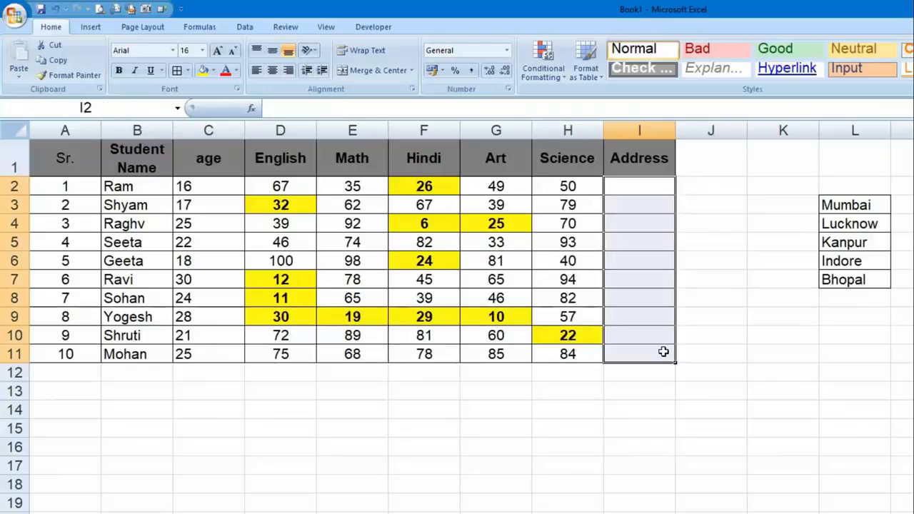
left_click(247, 28)
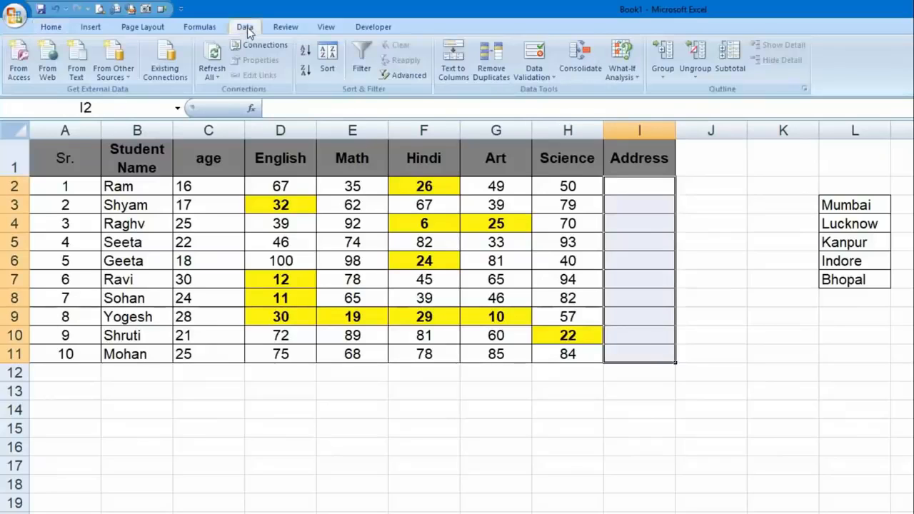
left_click(547, 76)
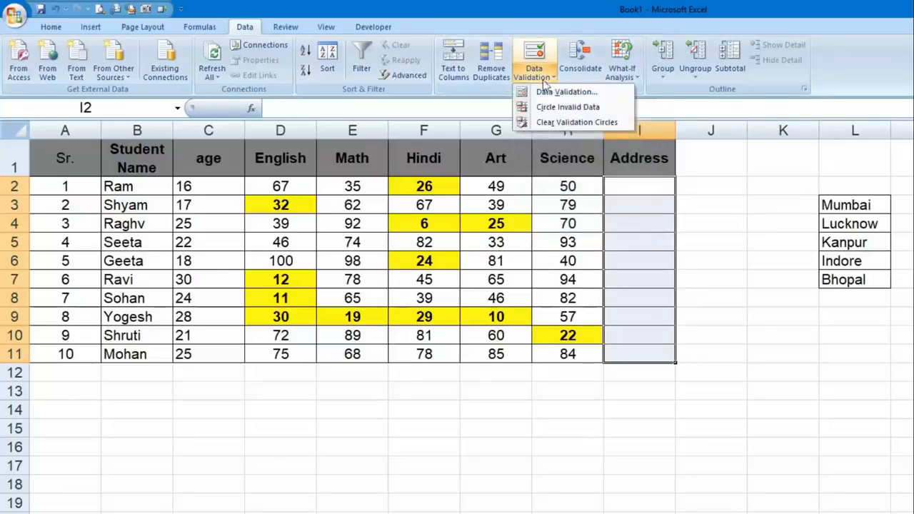
left_click(546, 92)
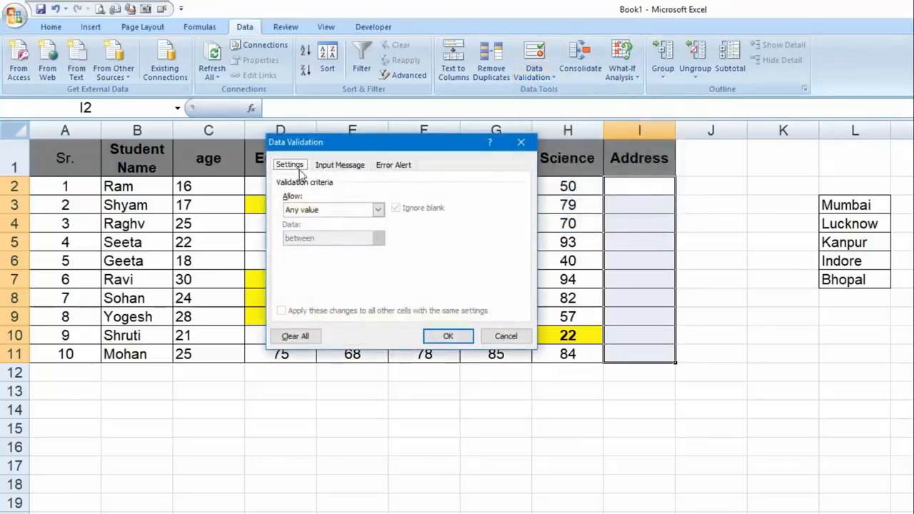
left_click(318, 210)
left_click(307, 242)
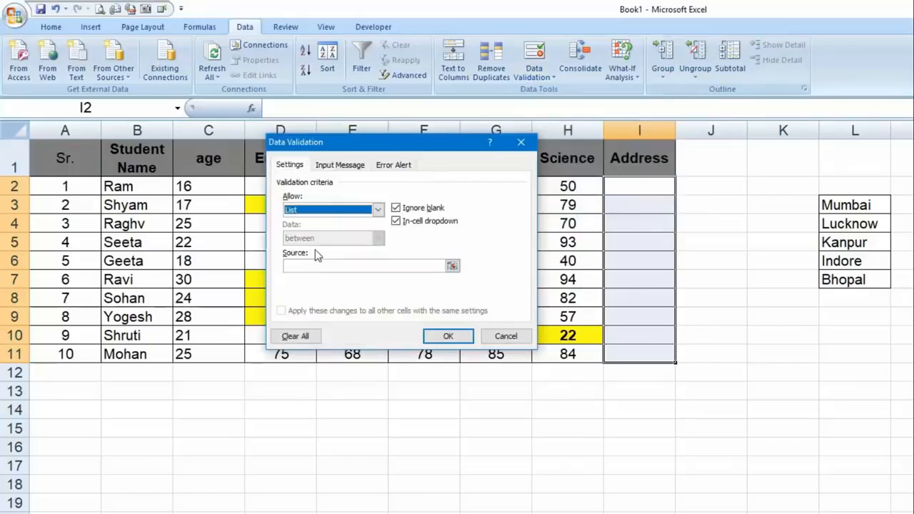
left_click(335, 266)
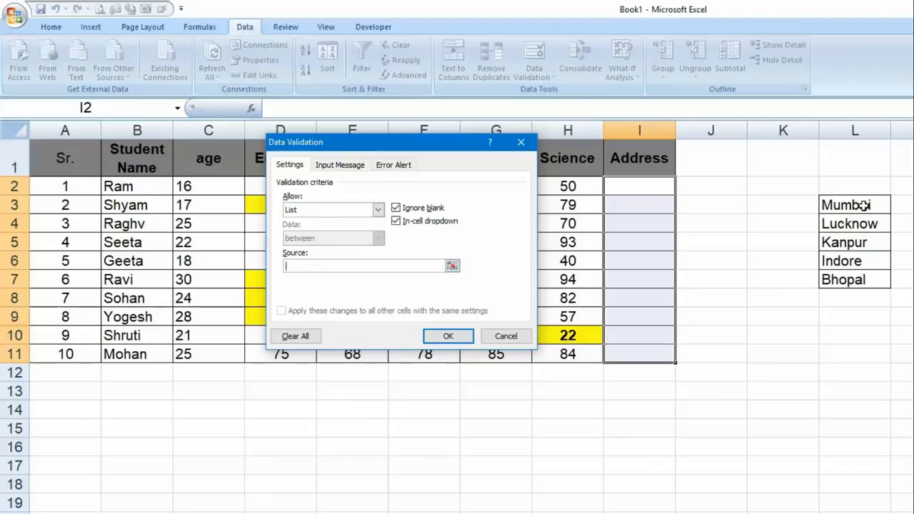
left_click_drag(864, 205, 865, 279)
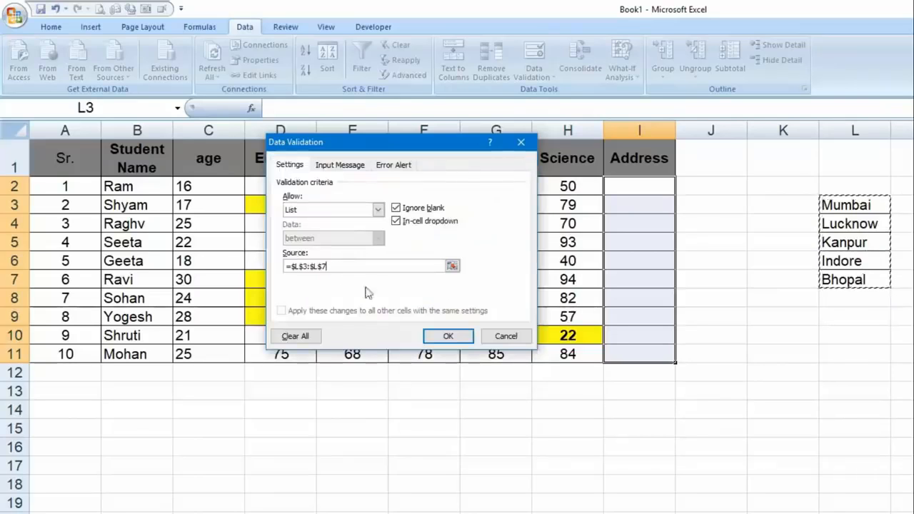
left_click(452, 338)
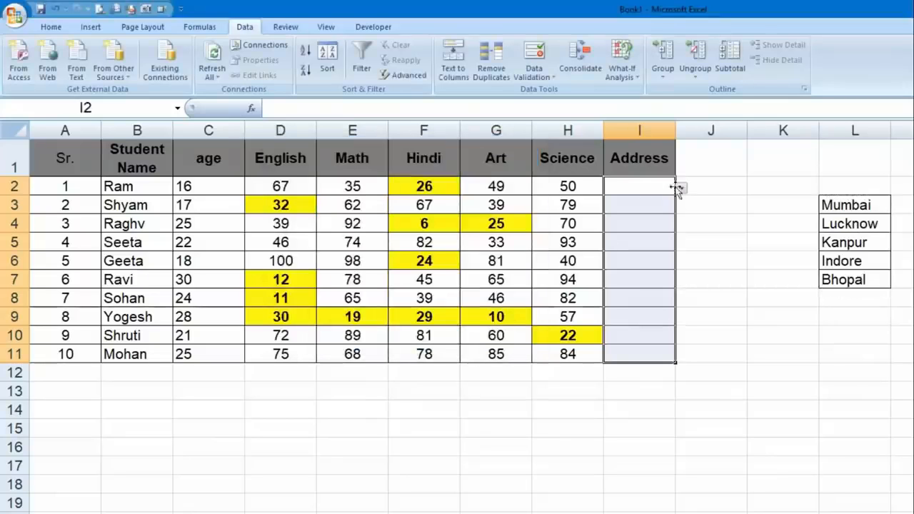
Step: Choose Lucknow for Address cell I2 and Indore for I3 from the validation list
left_click(654, 205)
left_click(651, 225)
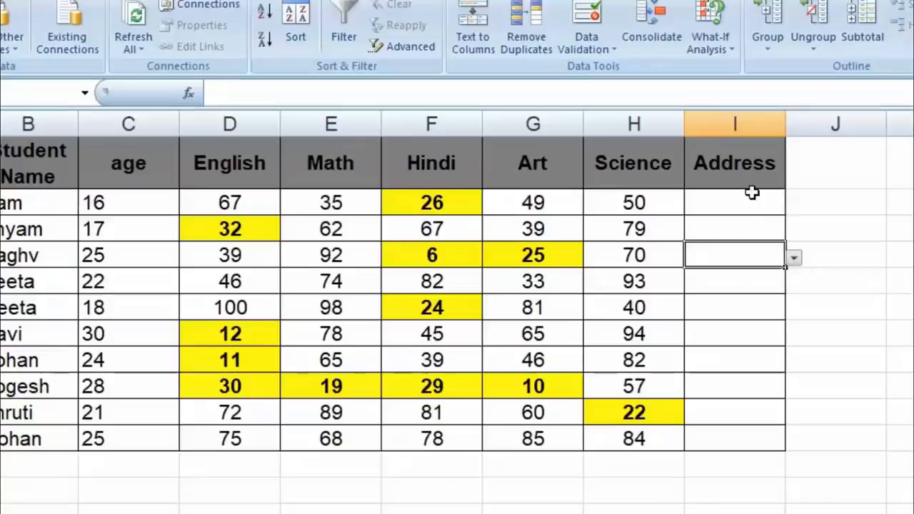
left_click(660, 187)
left_click(799, 213)
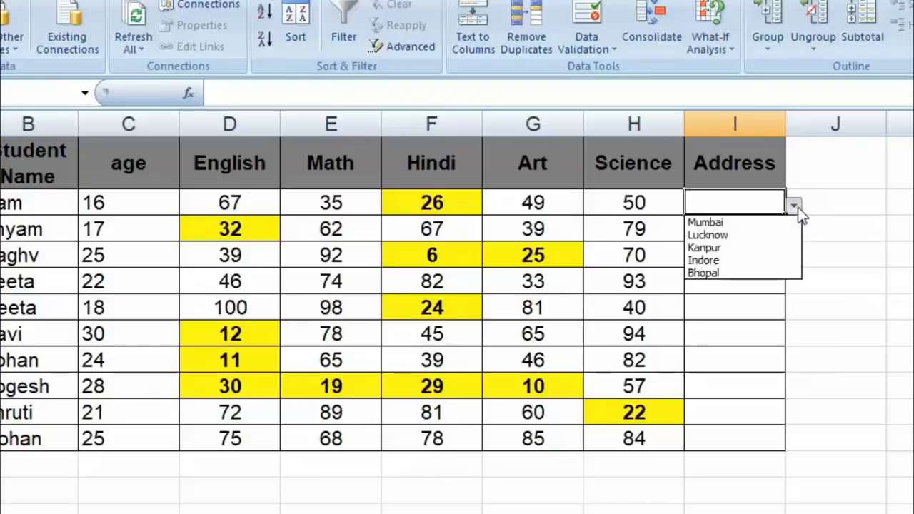
left_click(747, 237)
left_click(757, 238)
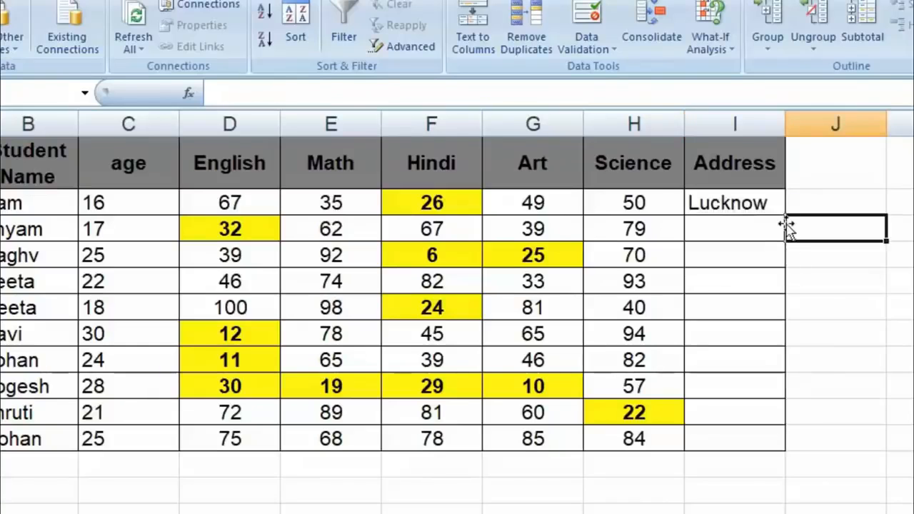
left_click(795, 231)
left_click(743, 288)
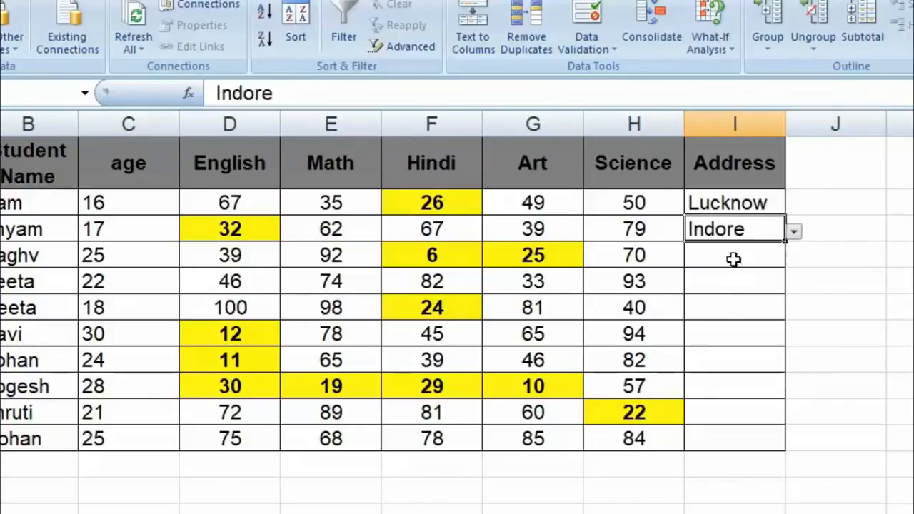
Step: Choose Bhopal for Address cell I4 and Kanpur for I5 and I6 from the validation list
left_click(731, 258)
left_click(793, 257)
left_click(761, 326)
left_click(741, 283)
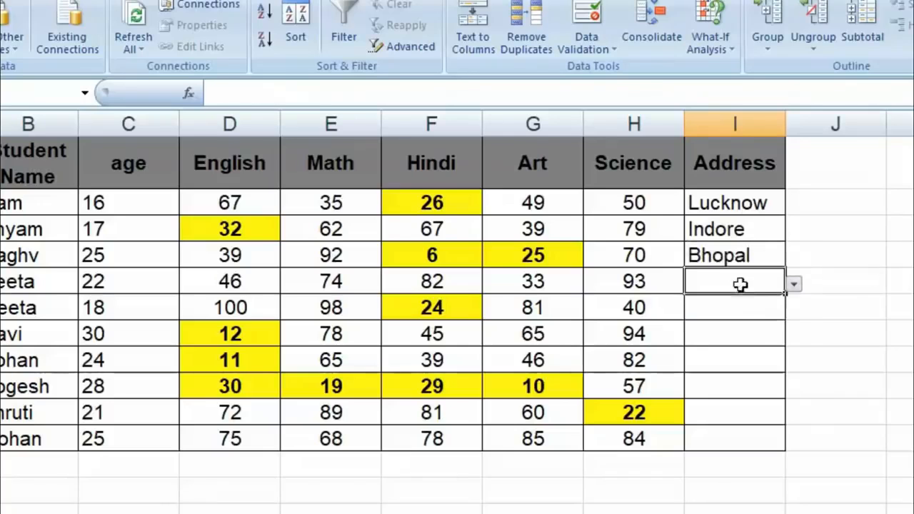
left_click(793, 285)
left_click(728, 327)
left_click(737, 304)
left_click(794, 310)
left_click(743, 351)
Step: Choose Lucknow for Address cell I7, Indore for I8 and Kanpur for I9 from the validation list
left_click(741, 334)
left_click(795, 335)
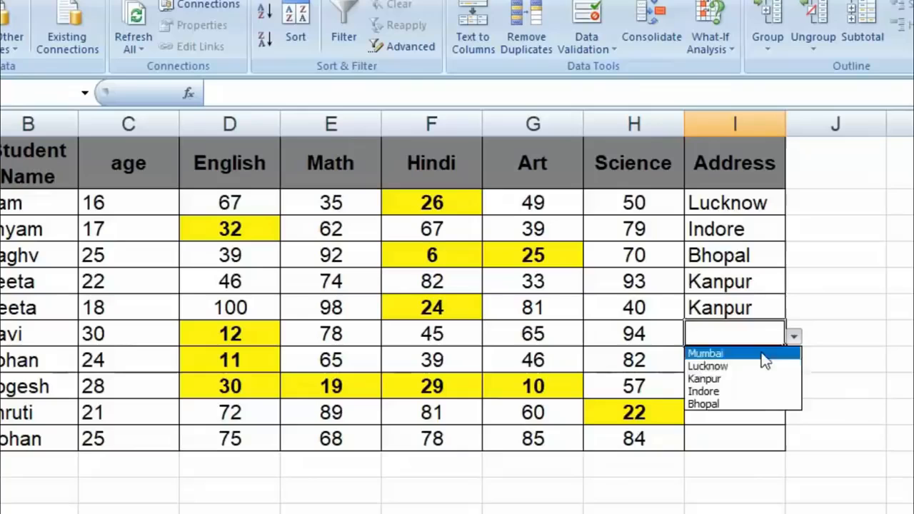
left_click(743, 368)
left_click(743, 360)
left_click(794, 362)
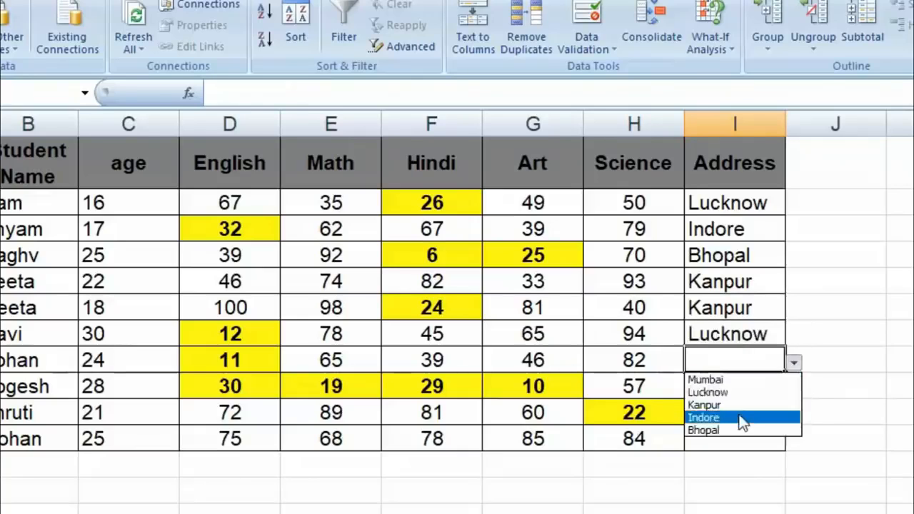
left_click(743, 419)
left_click(740, 393)
left_click(794, 389)
left_click(736, 432)
Step: Choose Bhopal for the last two Address cells, I10 and I11, from the validation list
left_click(753, 417)
left_click(794, 417)
left_click(776, 410)
left_click(794, 415)
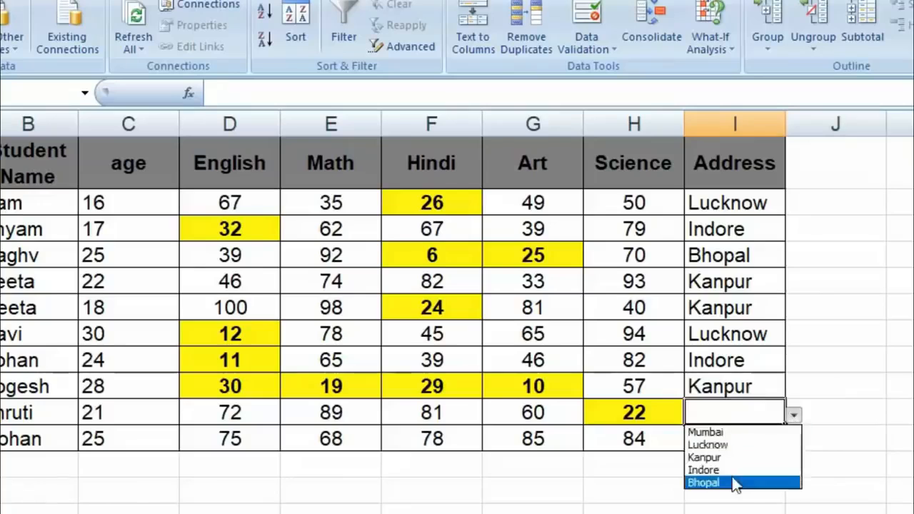
left_click(779, 483)
left_click(735, 444)
left_click(791, 441)
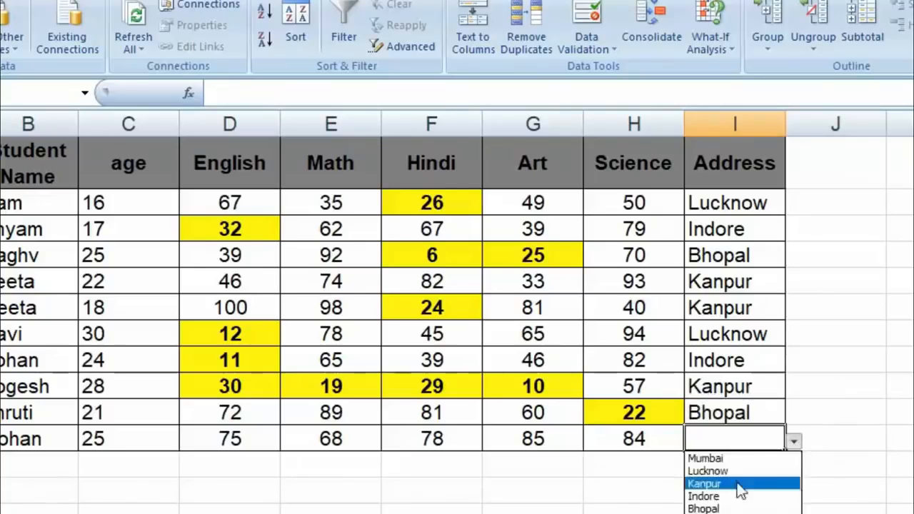
left_click(714, 507)
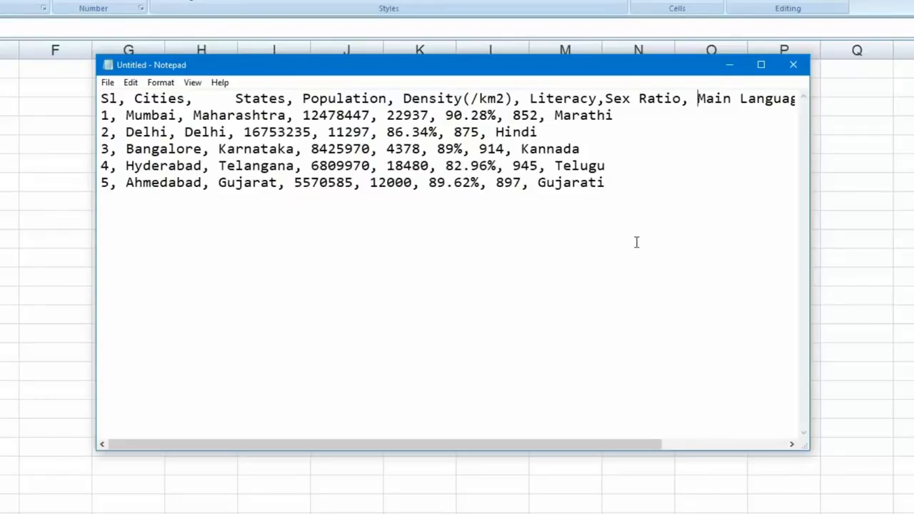
Step: Copy all the comma-separated city data from Notepad and paste it into the blank Excel sheet starting at A1
left_click(612, 183)
left_click_drag(612, 183, 101, 98)
key("ctrl+c")
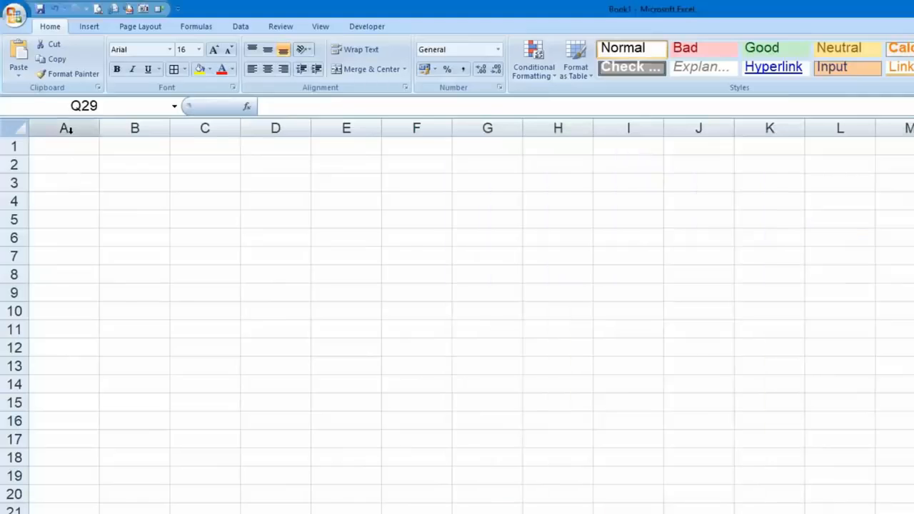
left_click(73, 145)
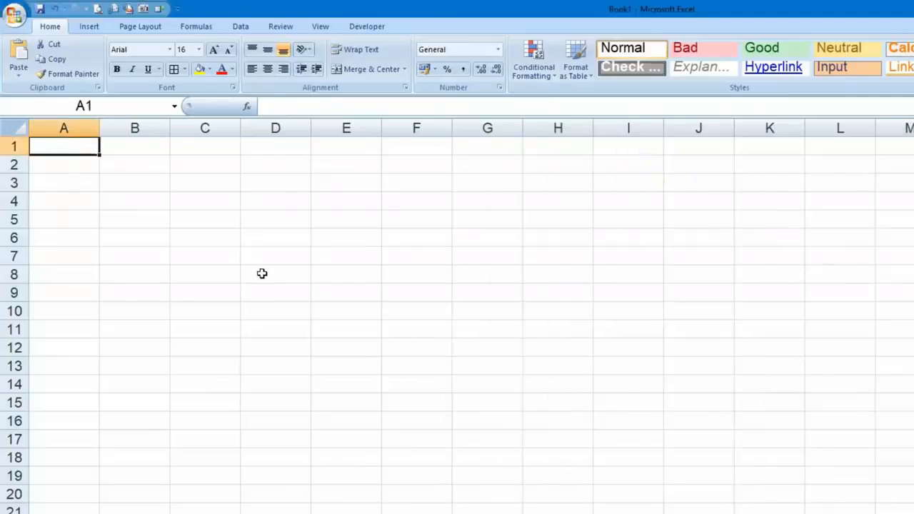
key("ctrl+v")
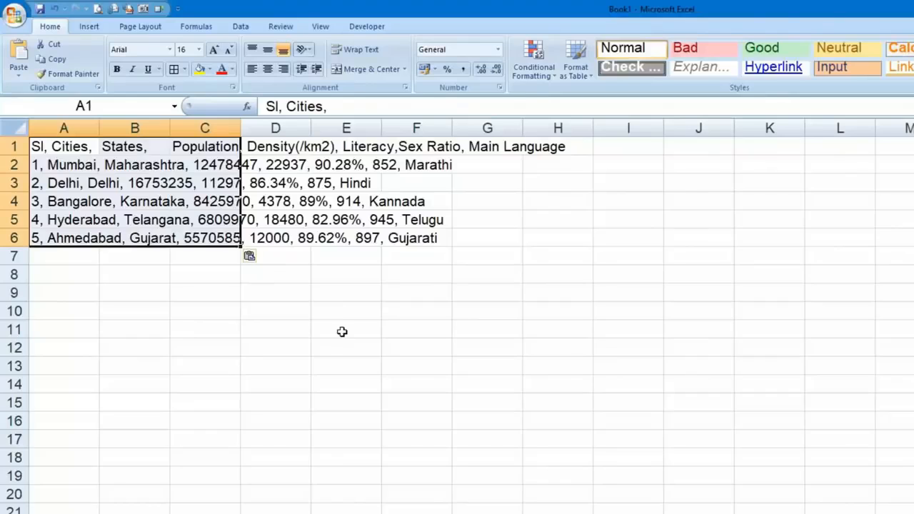
left_click(331, 304)
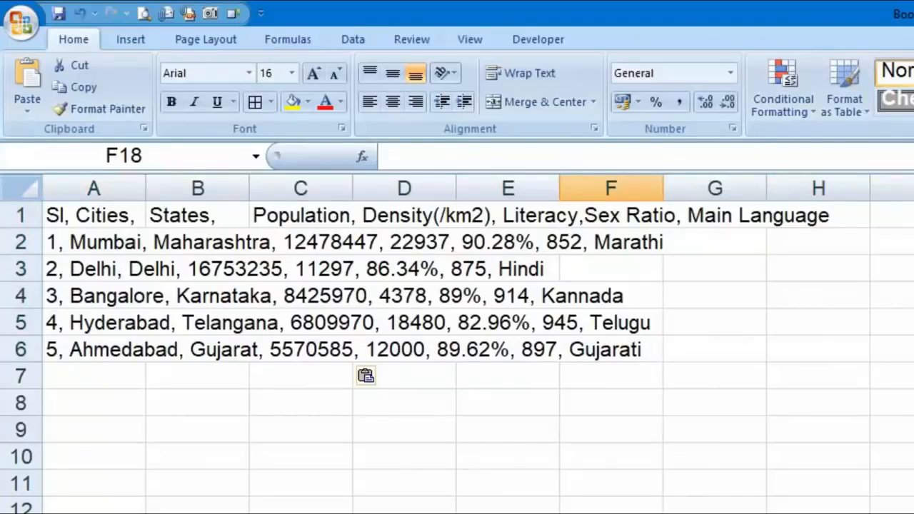
Step: Split the text in A1:A6 into columns using only comma as the delimiter, with destination $A$1, replacing the existing destination contents
left_click_drag(118, 214, 116, 357)
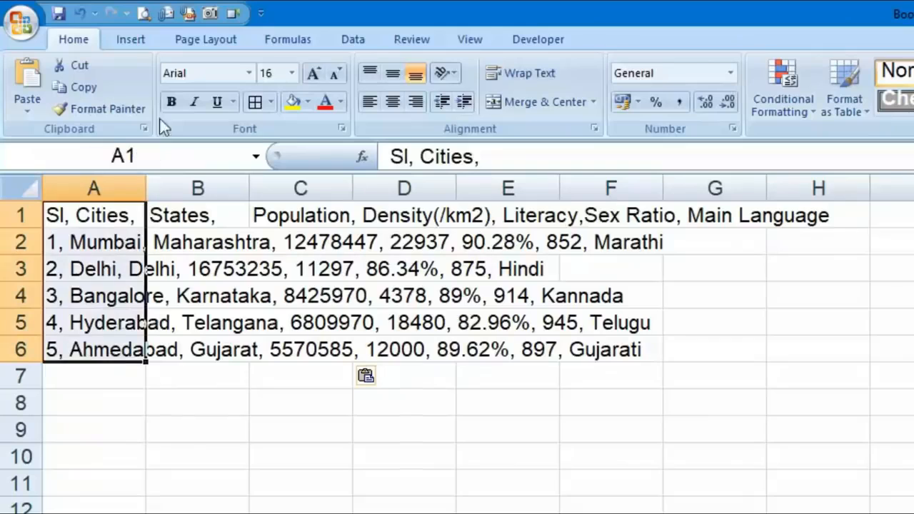
left_click(357, 39)
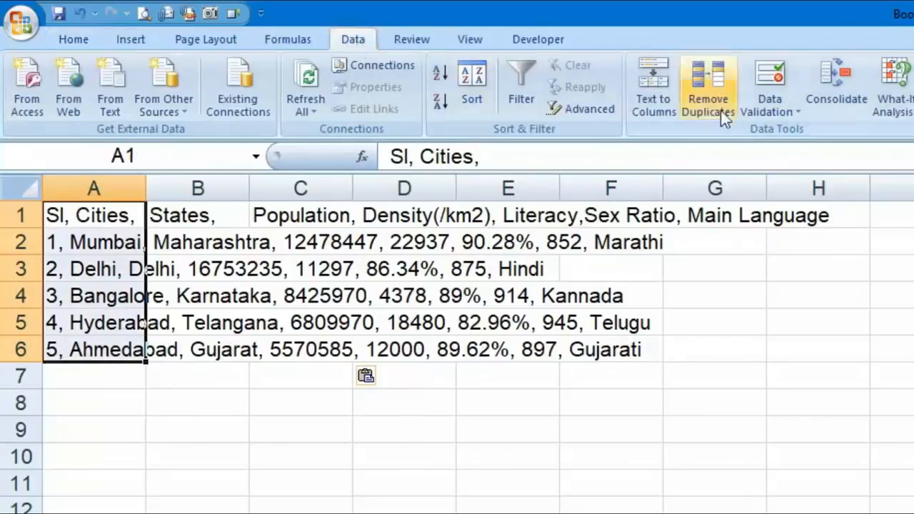
left_click(639, 93)
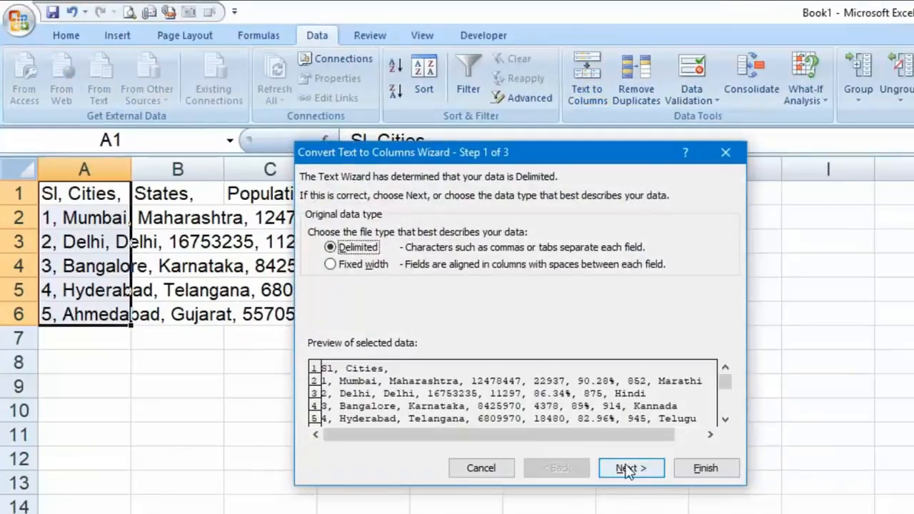
left_click(628, 468)
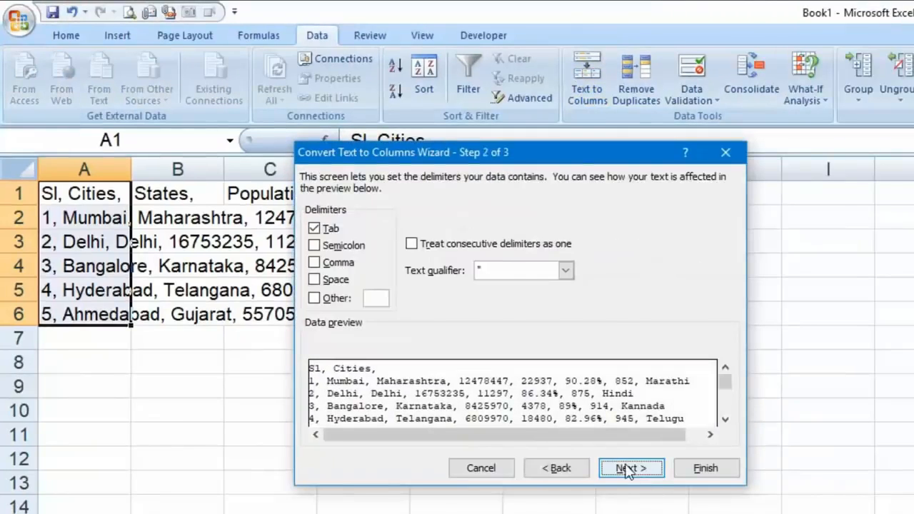
left_click(318, 229)
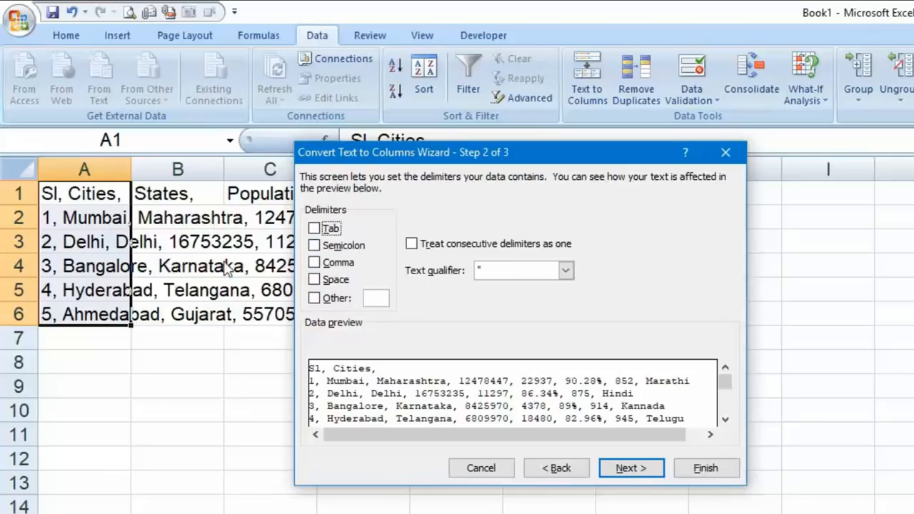
left_click(315, 263)
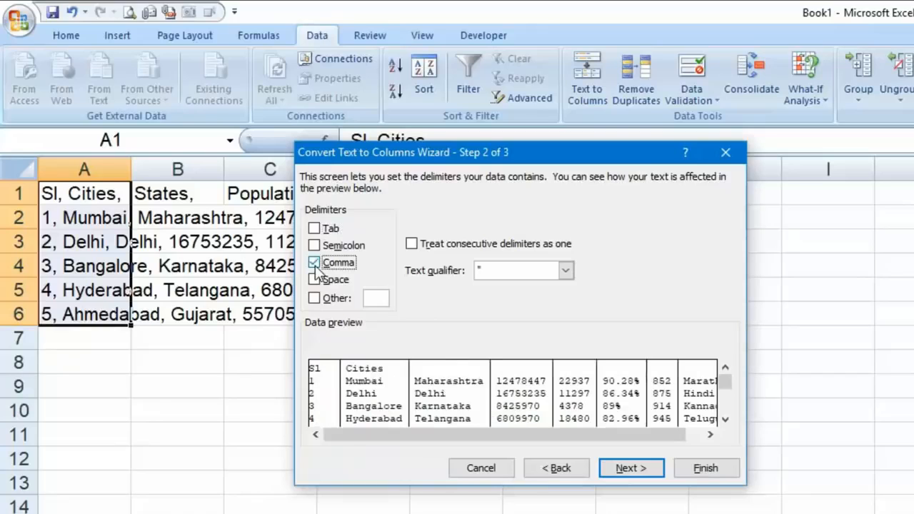
left_click(648, 467)
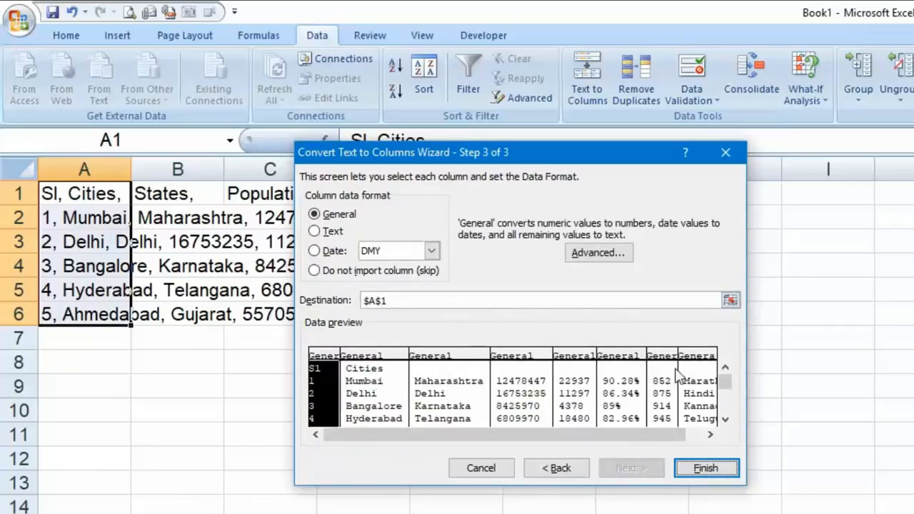
left_click(707, 469)
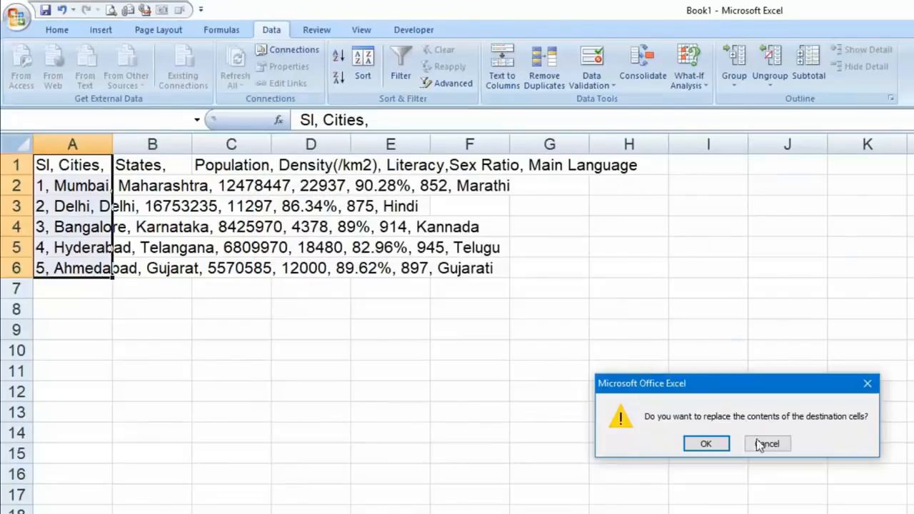
left_click(706, 444)
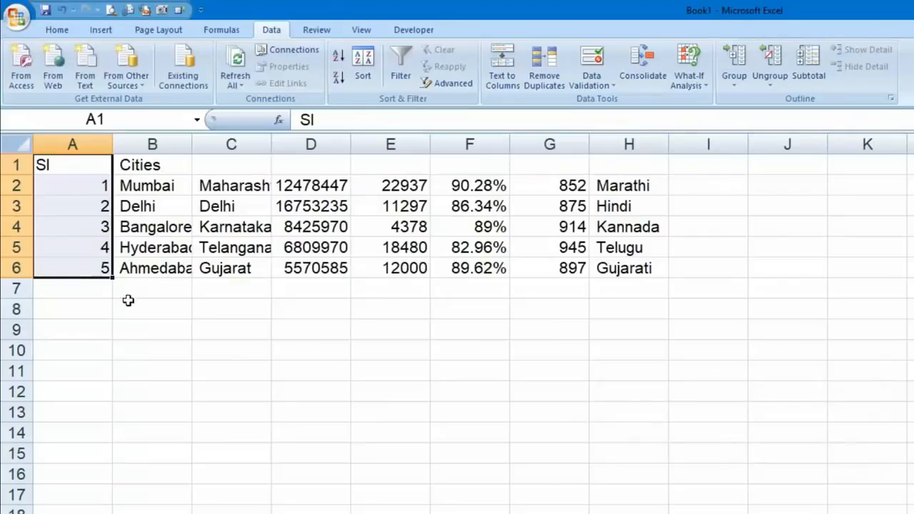
Step: Autofit the widths of columns C and B to the split state and city names
left_click_drag(623, 187, 154, 269)
left_click(231, 329)
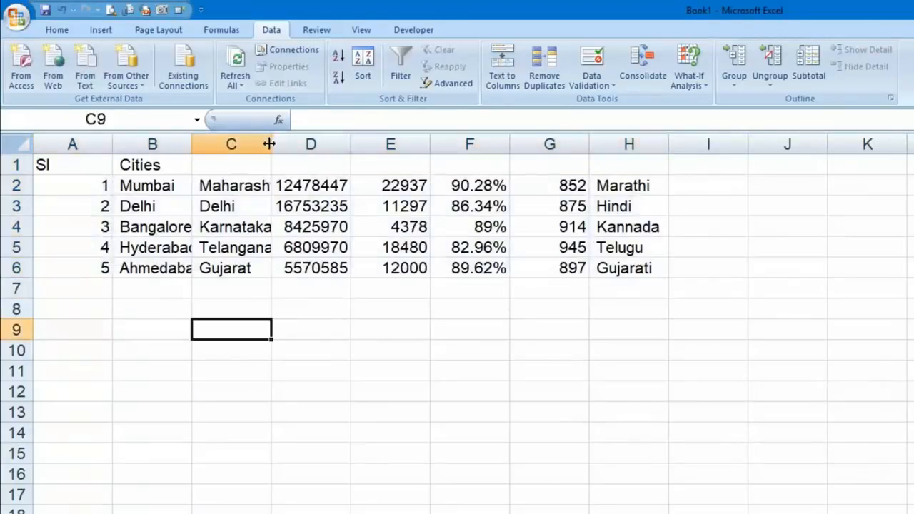
double_click(271, 145)
double_click(191, 145)
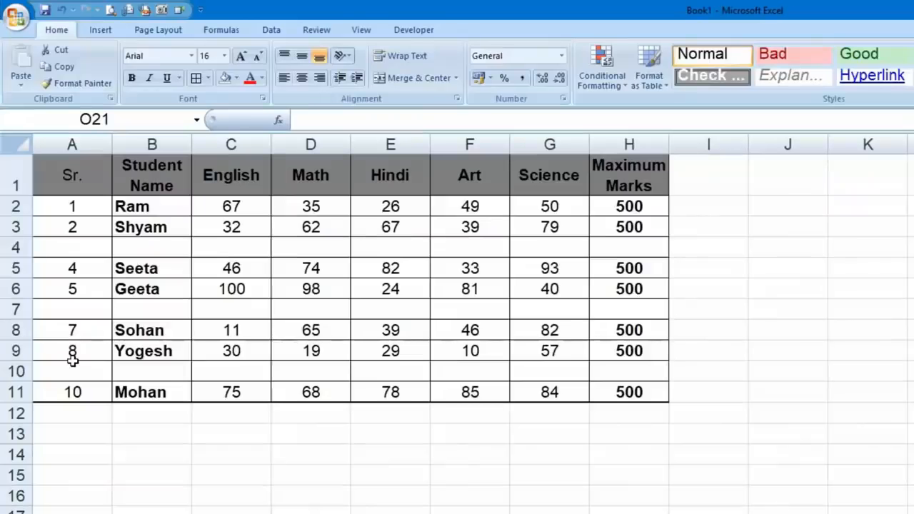
left_click(90, 245)
left_click(184, 245)
left_click(323, 252)
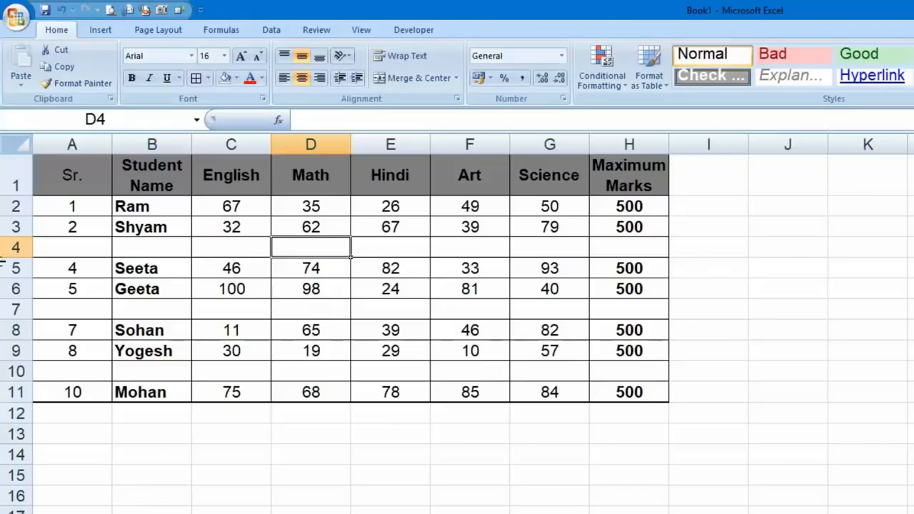
right_click(16, 247)
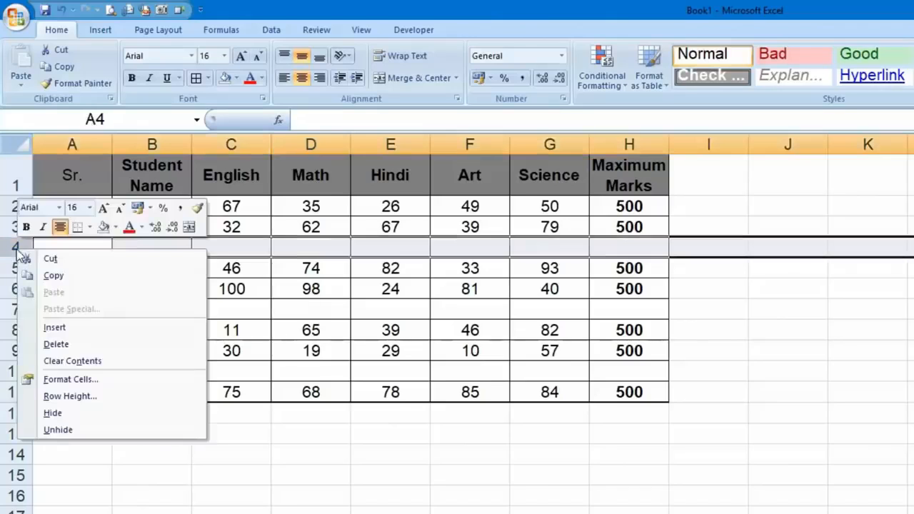
left_click(507, 435)
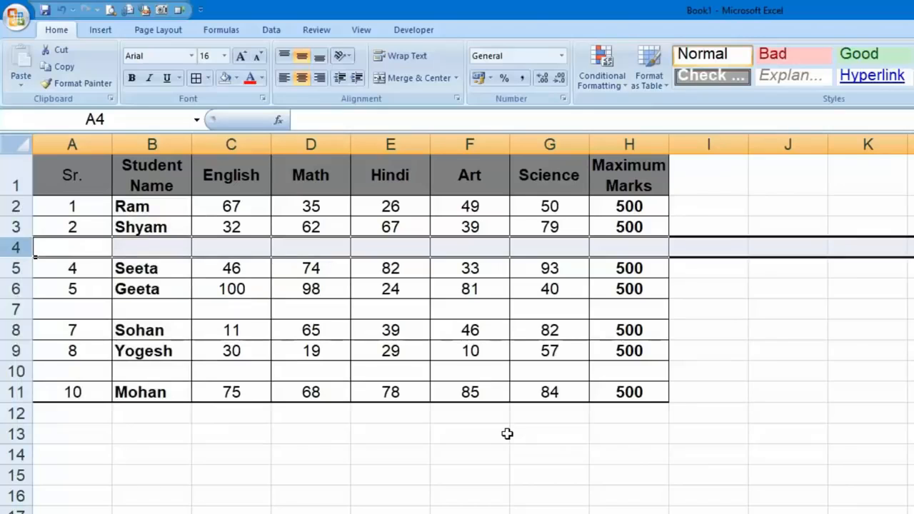
left_click(536, 461)
Step: Copy the student rows A2:H11 and paste them directly below the table starting at A12
left_click_drag(632, 206, 77, 394)
key("ctrl+c")
left_click(81, 414)
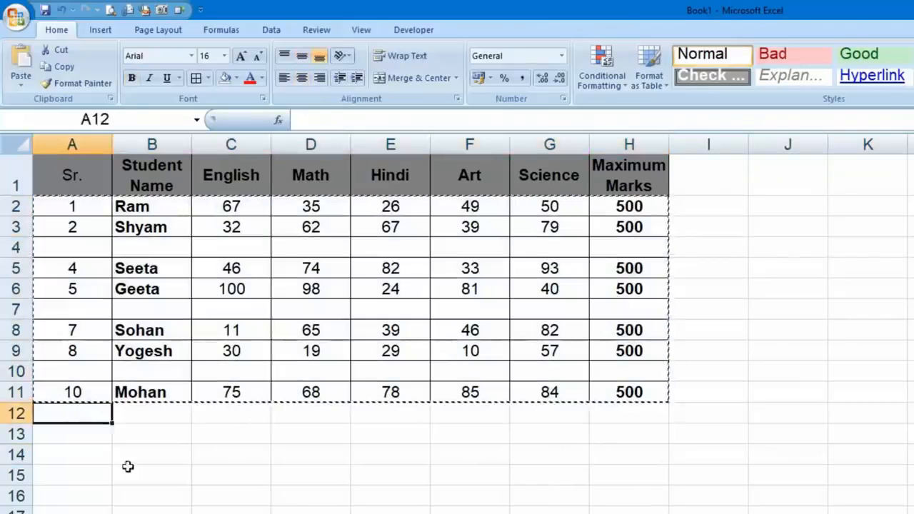
key("ctrl+v")
left_click(752, 510)
scroll(741, 505, "down", 1)
scroll(740, 505, "up", 1)
left_click(759, 306)
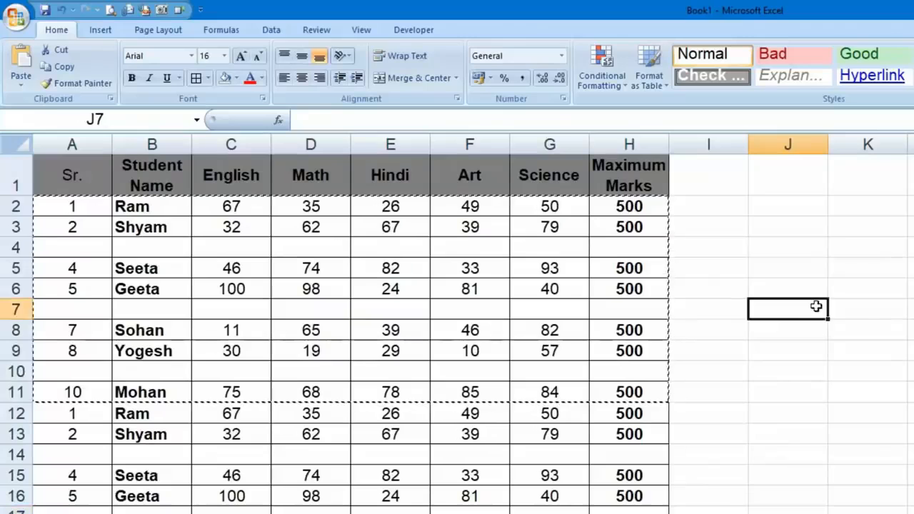
double_click(703, 265)
left_click(795, 223)
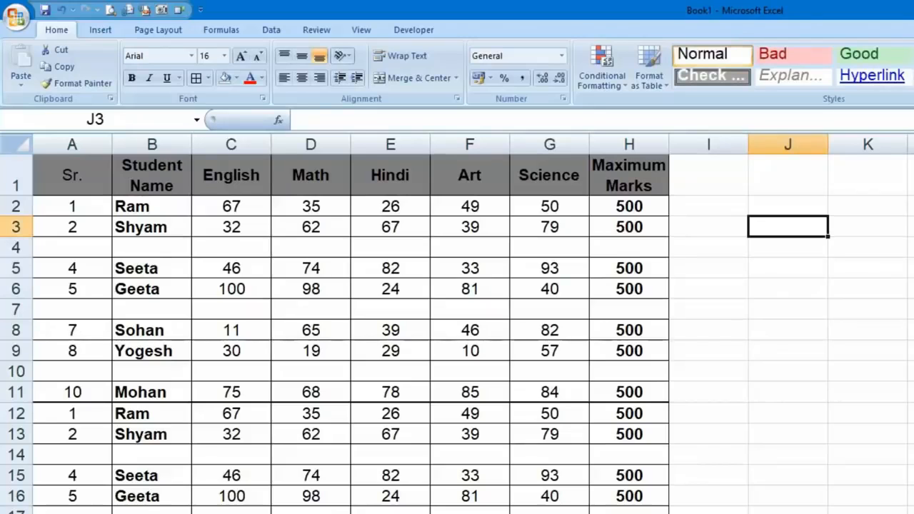
Step: Select all blank cells in the sheet with Go To Special and delete them, shifting cells up
key("ctrl+g")
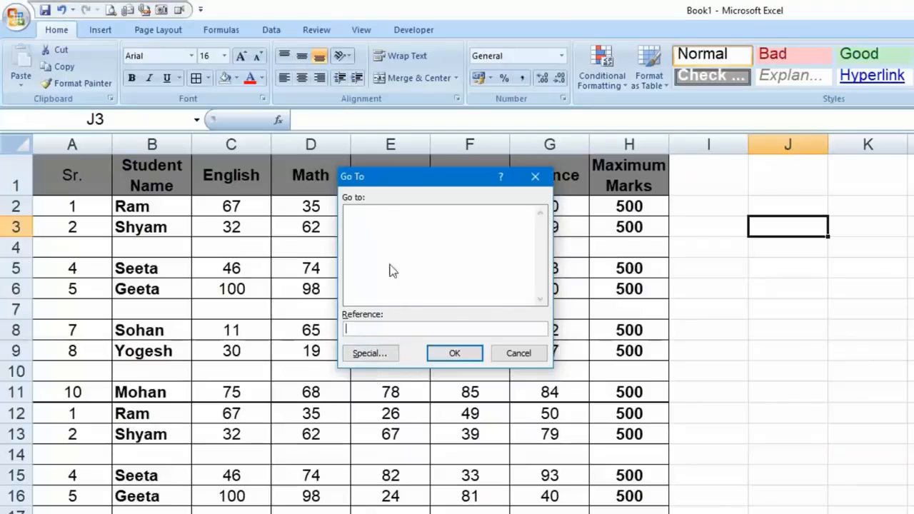
left_click(369, 356)
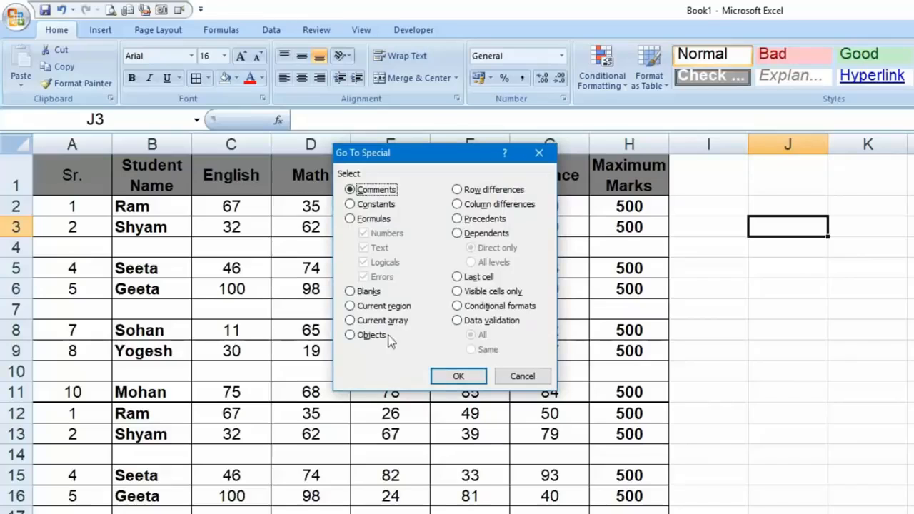
left_click(370, 295)
left_click(457, 379)
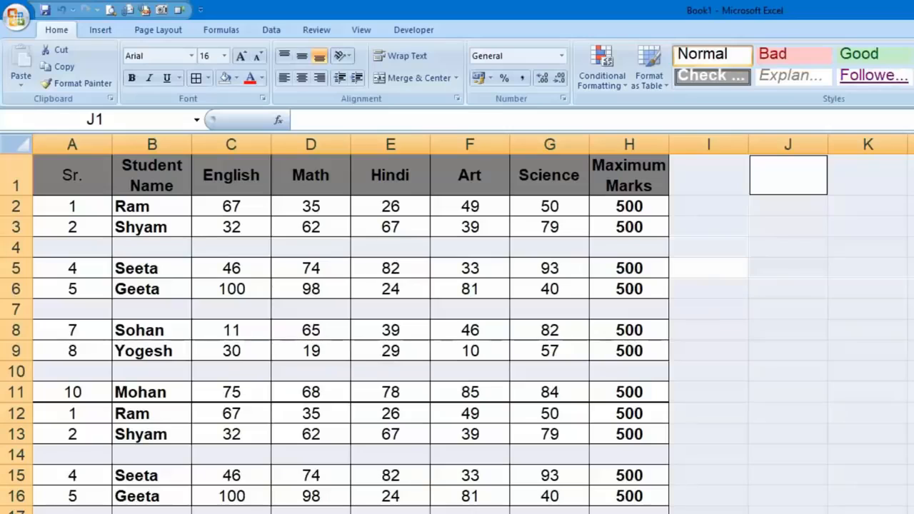
key("ctrl+minus")
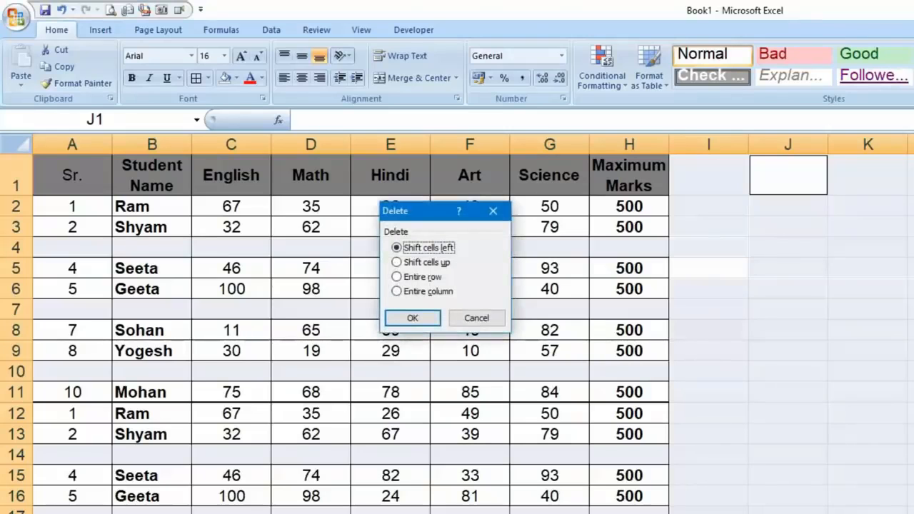
left_click(418, 263)
left_click(414, 319)
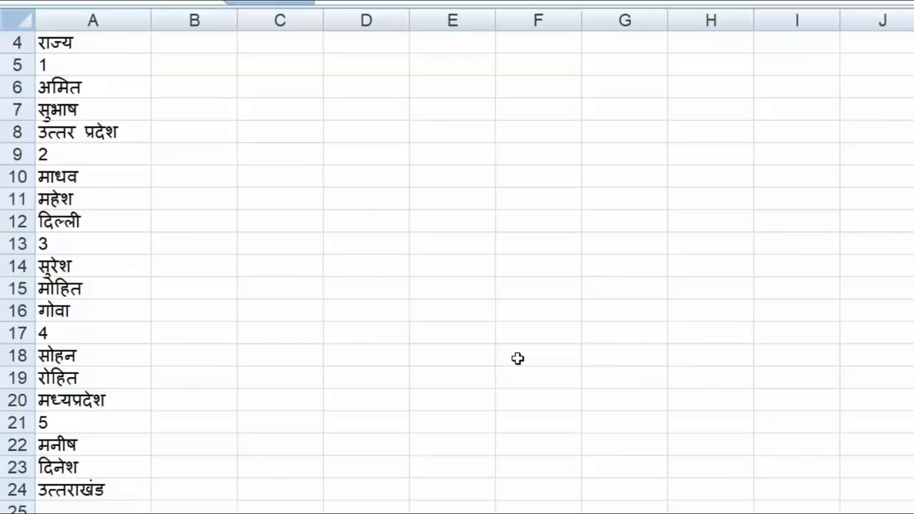
left_click(518, 359)
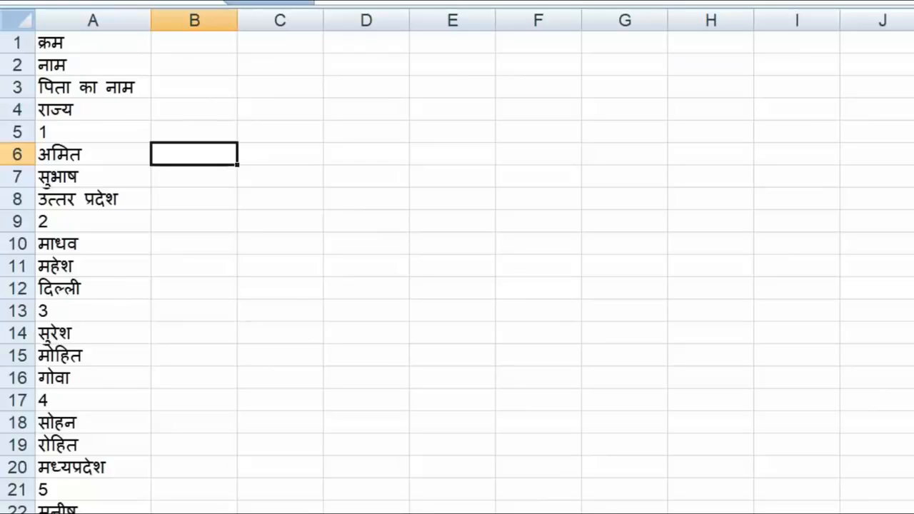
left_click(292, 305)
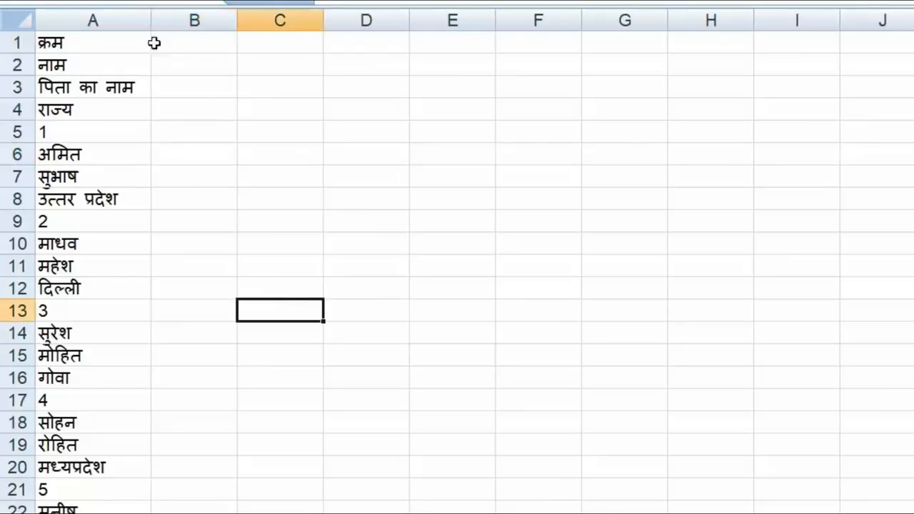
left_click(207, 40)
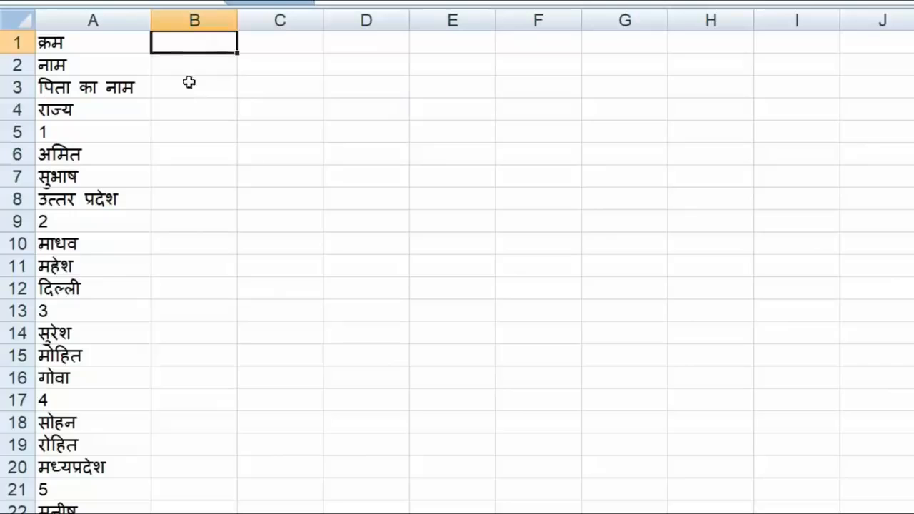
left_click(204, 63)
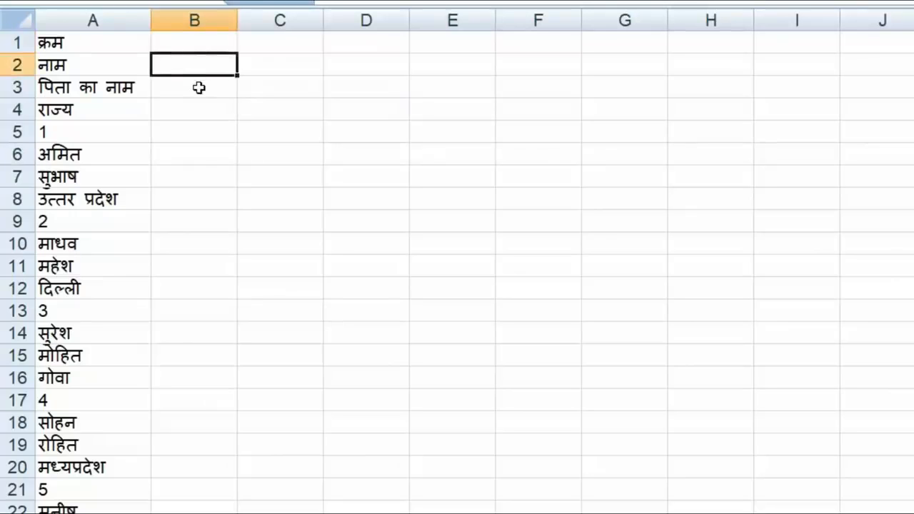
left_click(199, 88)
left_click(199, 108)
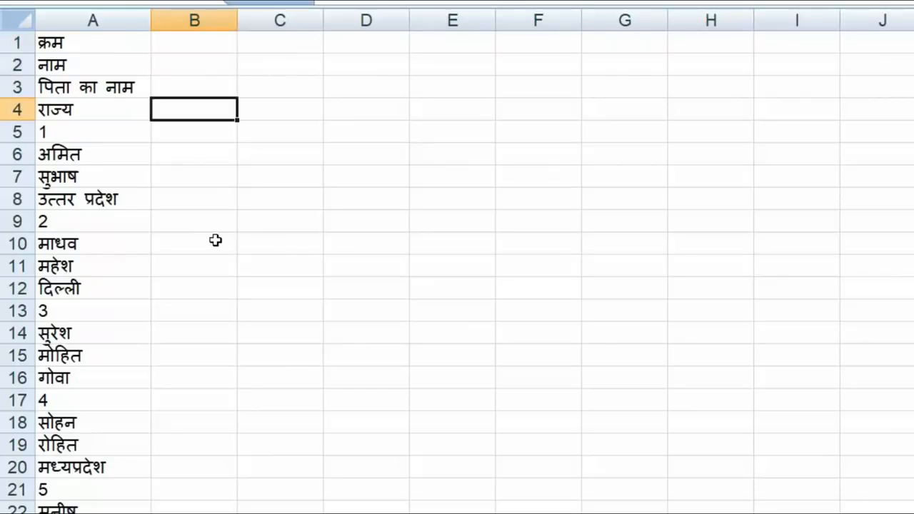
Step: Try copying the first record in A5:A8 into column B starting at B1
left_click_drag(119, 131, 127, 199)
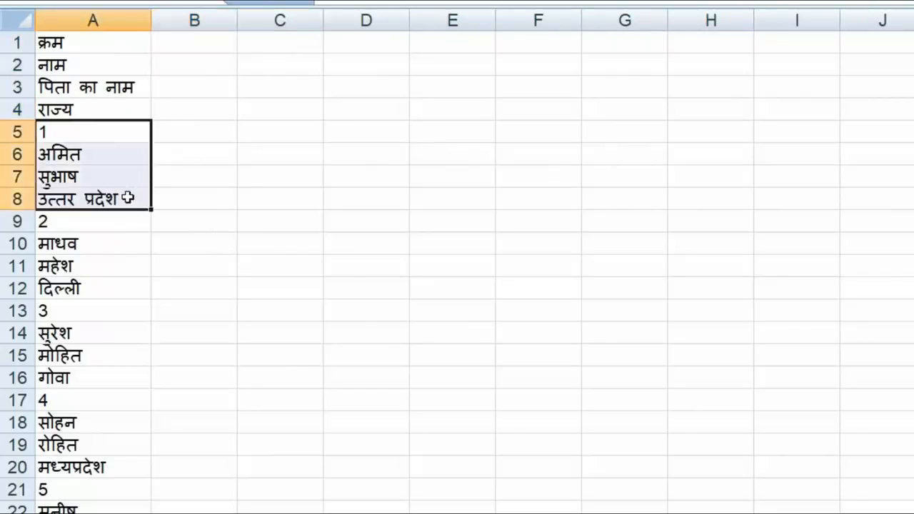
key("ctrl+c")
left_click(175, 35)
key("ctrl+v")
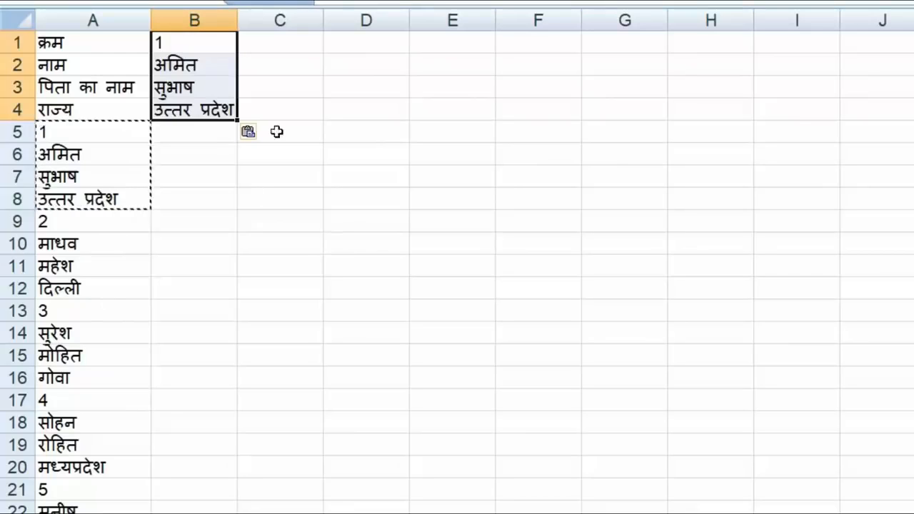
key("ctrl+z")
key("Escape")
left_click(266, 246)
left_click(464, 133)
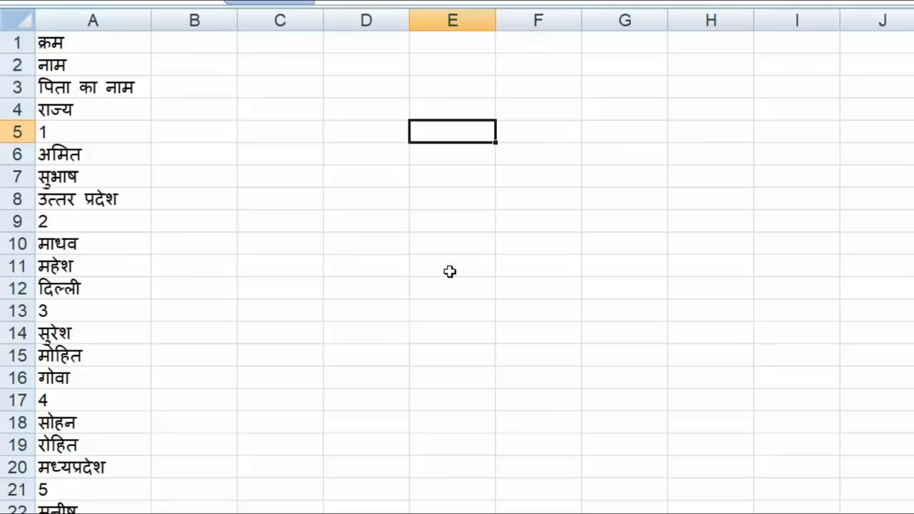
Step: Try pasting all of column A's list as a transposed row starting at B1 with Paste Special
left_click(93, 23)
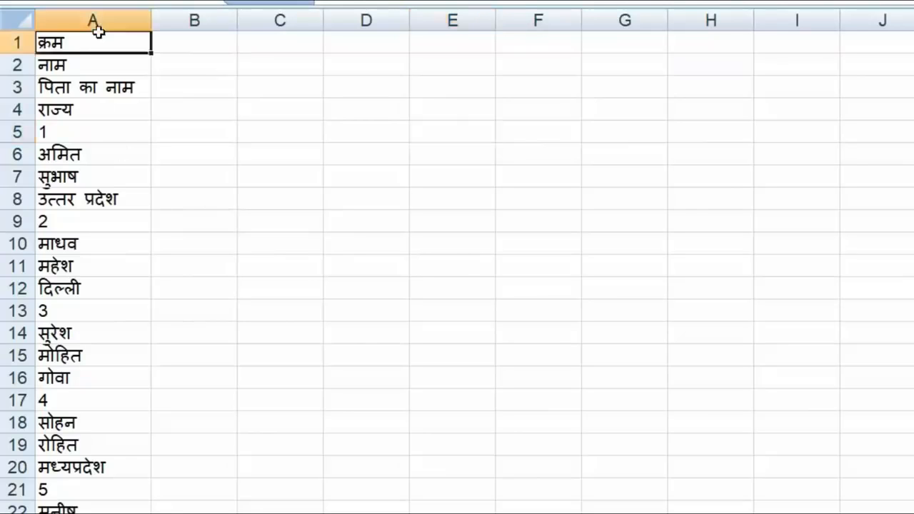
key("ctrl+c")
right_click(222, 45)
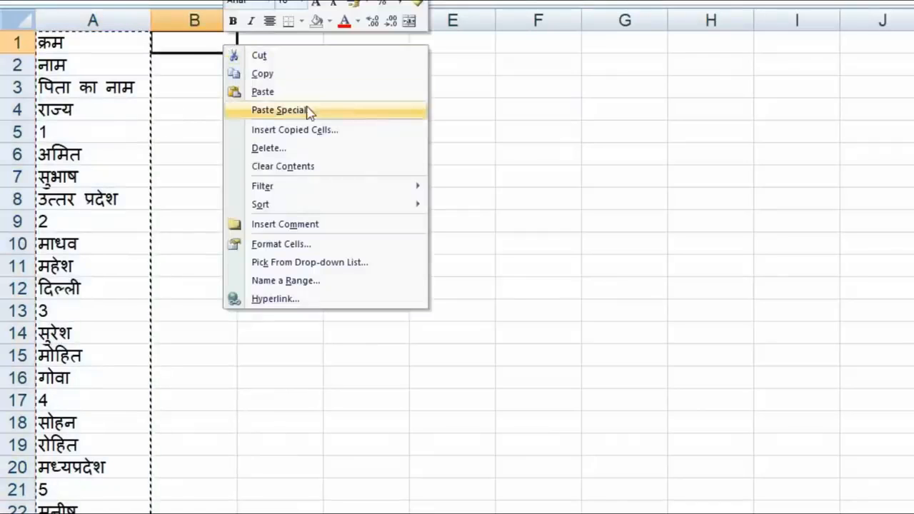
left_click(310, 112)
left_click(354, 190)
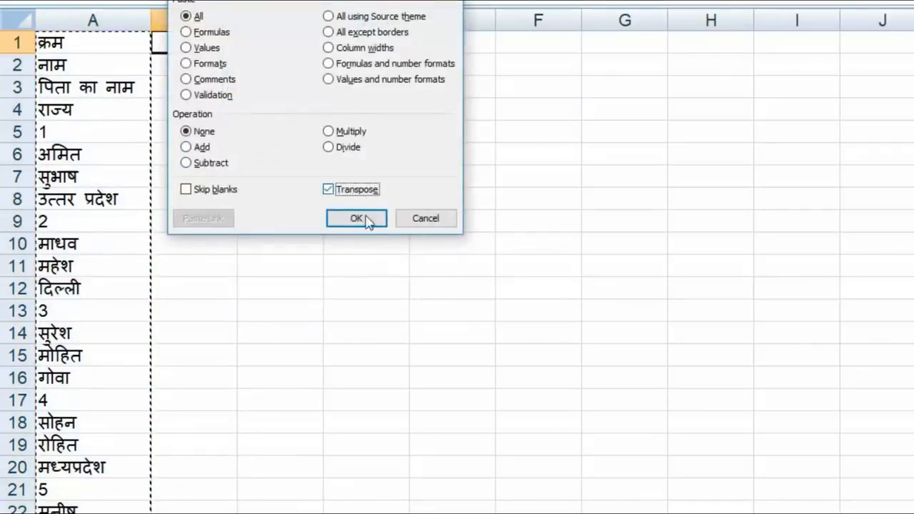
left_click(365, 220)
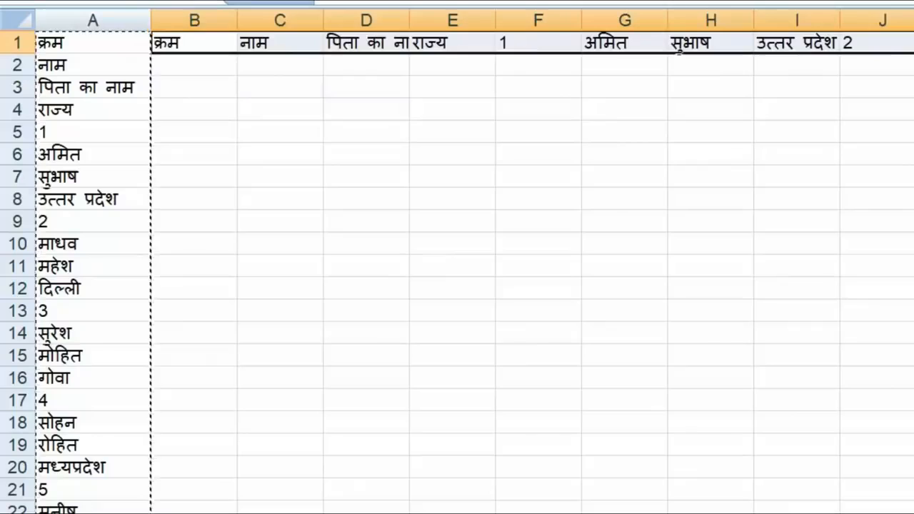
key("ctrl+z")
double_click(297, 90)
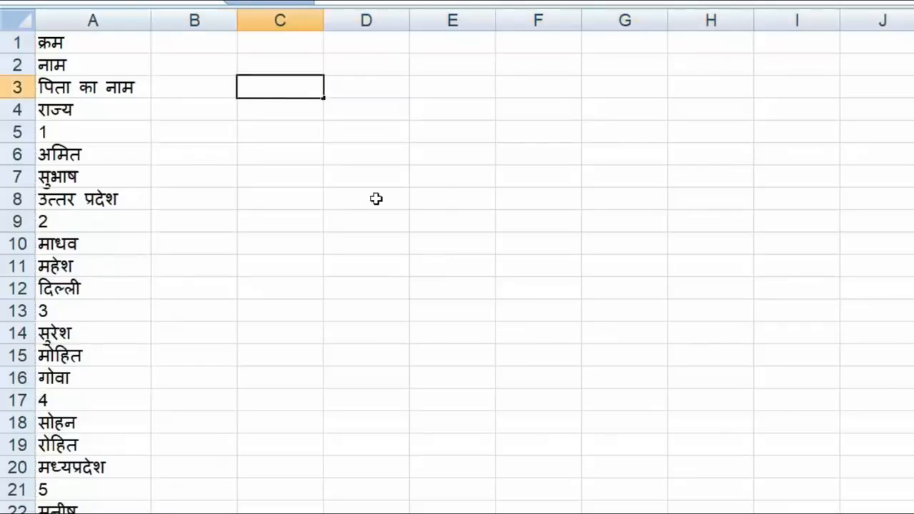
Step: Enter the placeholder reference QrA1 in C1 and fill it across to F1 as the series QrA1 to QrA4
left_click(275, 60)
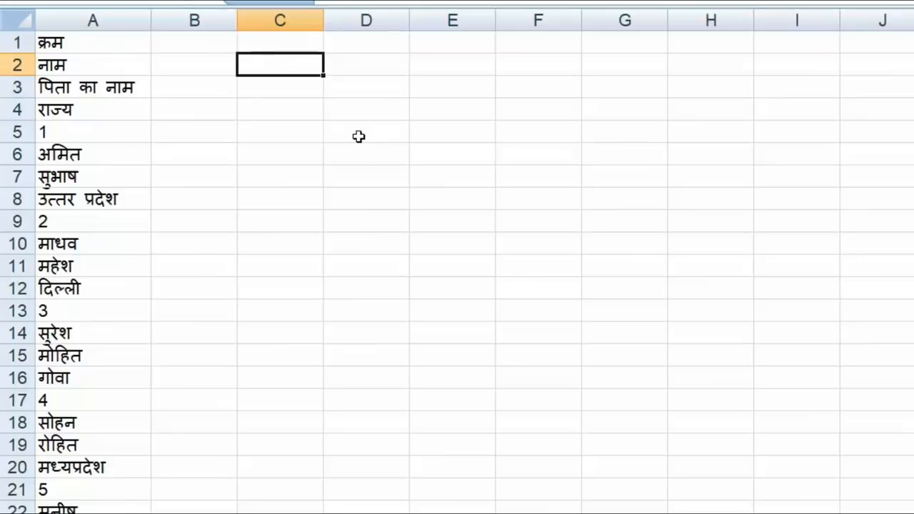
left_click(350, 107)
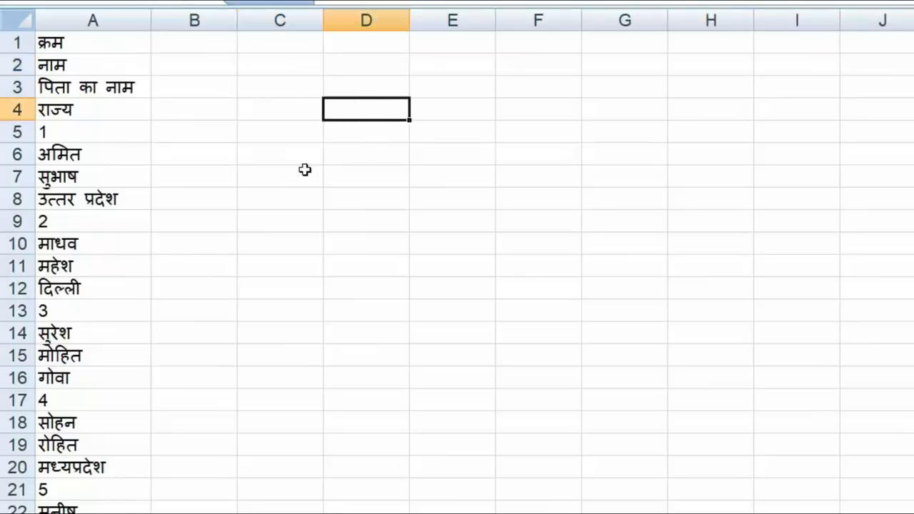
left_click(286, 41)
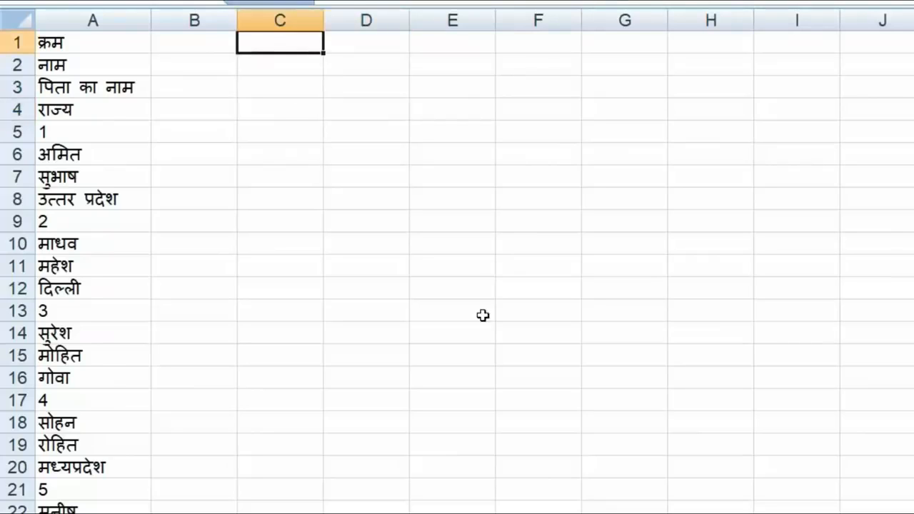
type("Qr")
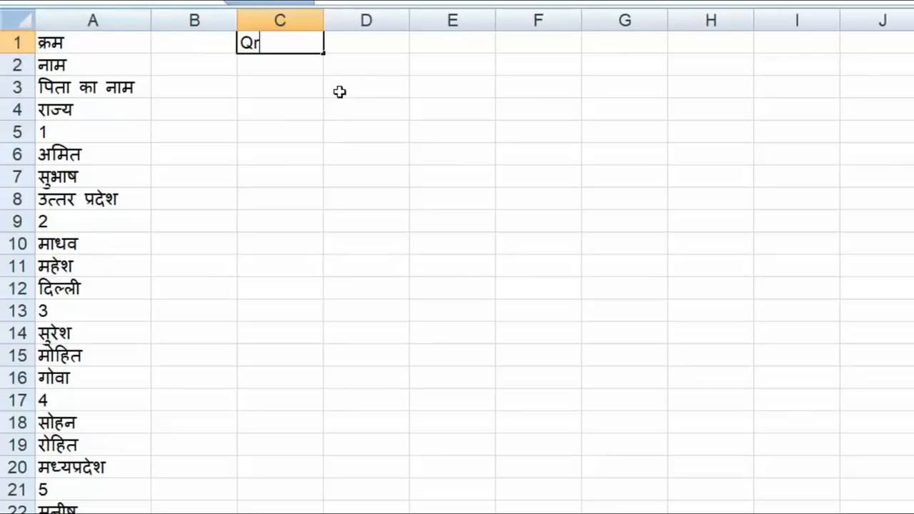
type("1")
key("Return")
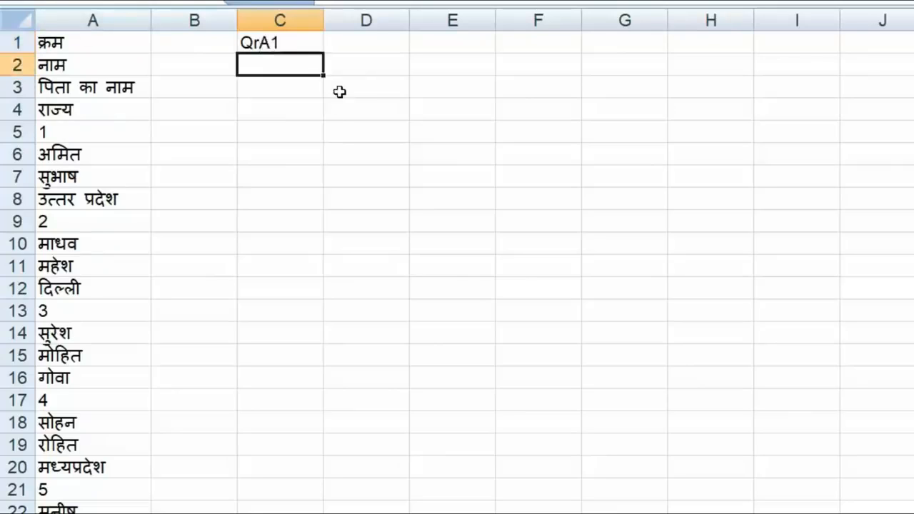
left_click(298, 45)
left_click_drag(351, 52, 496, 55)
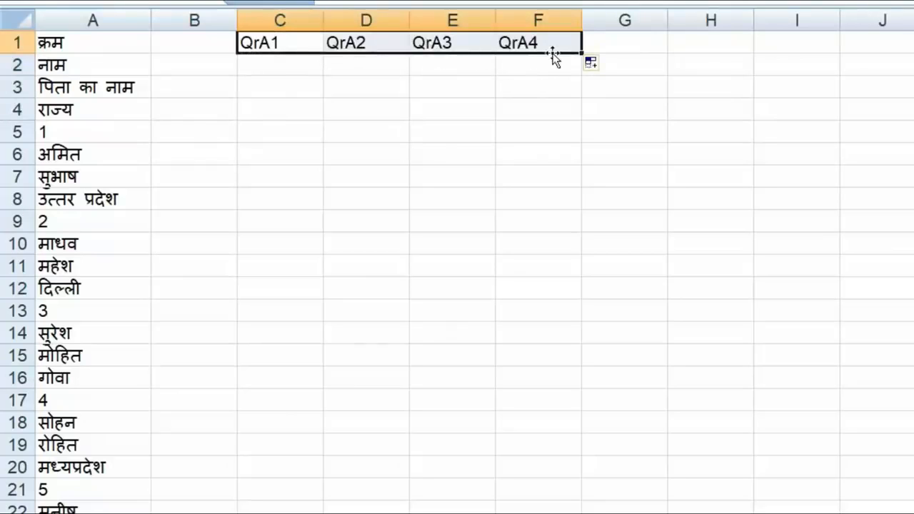
Step: Enter QrA5 in C2 and fill it across to F2 as the series QrA5 to QrA8
left_click(286, 67)
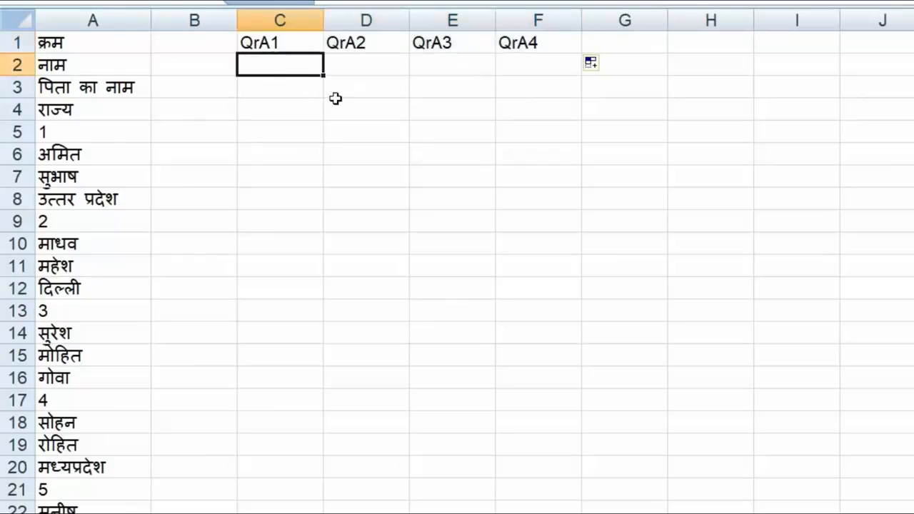
type("Q")
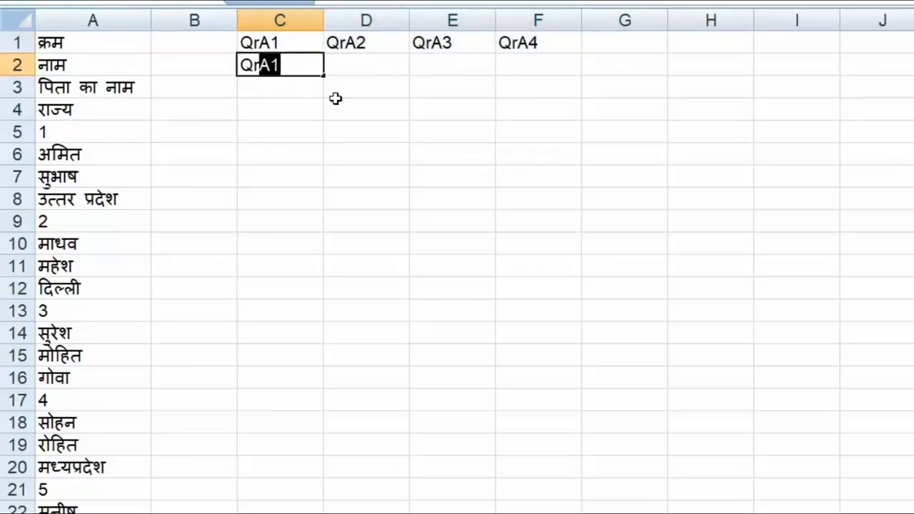
type("r")
key("Tab")
key("shift+Tab")
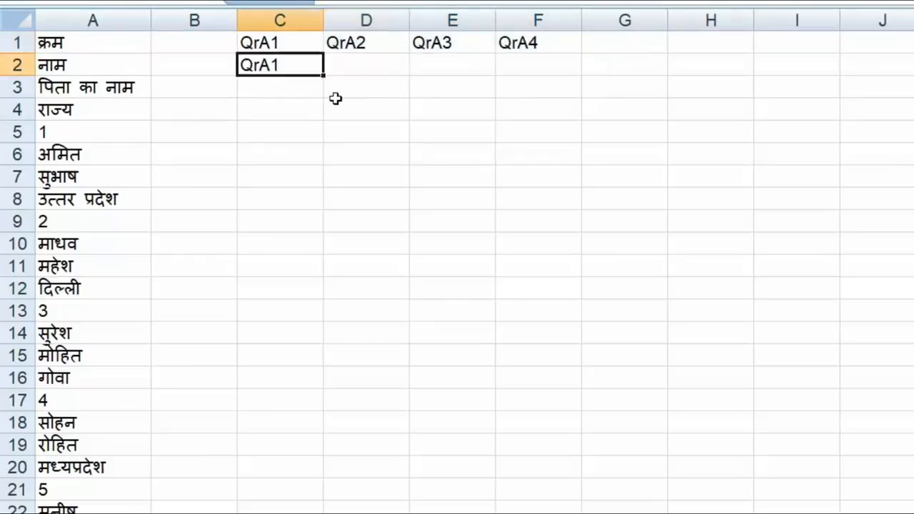
double_click(283, 68)
key("shift+Left")
type("5")
left_click(319, 65)
left_click_drag(325, 74, 565, 75)
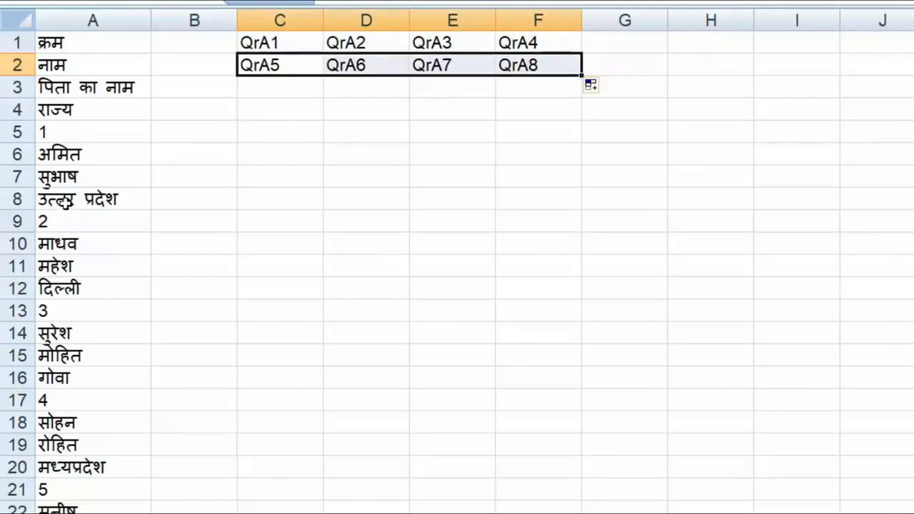
Step: Extend the reference pattern in C1:F2 down to row 6 so the series runs to QrA24
left_click_drag(236, 39, 468, 55)
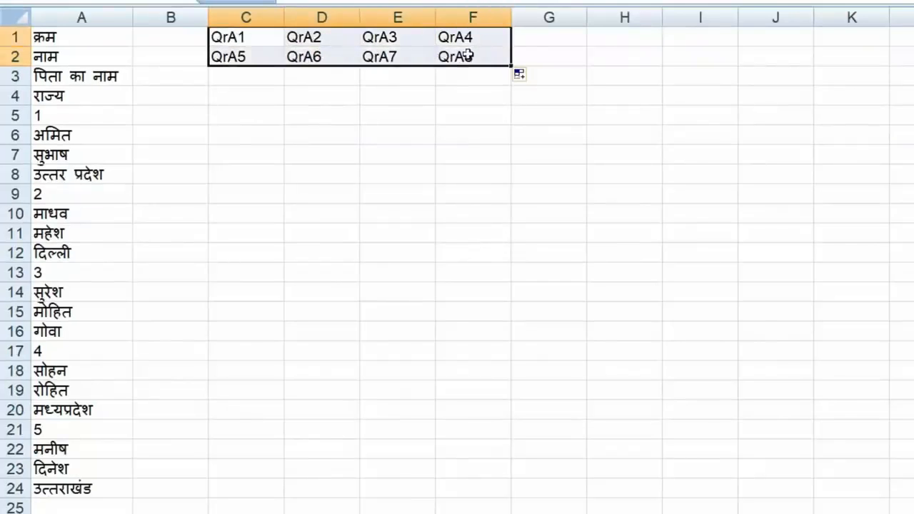
left_click(41, 490)
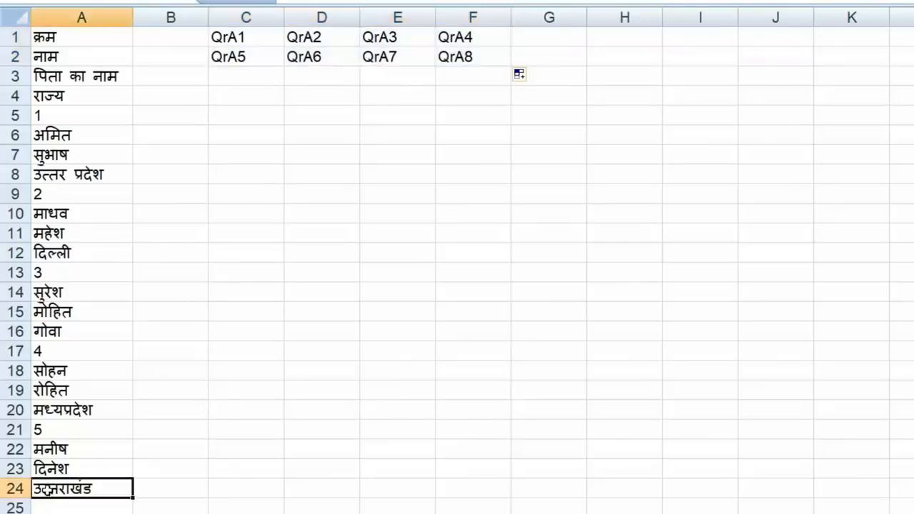
left_click_drag(248, 38, 511, 148)
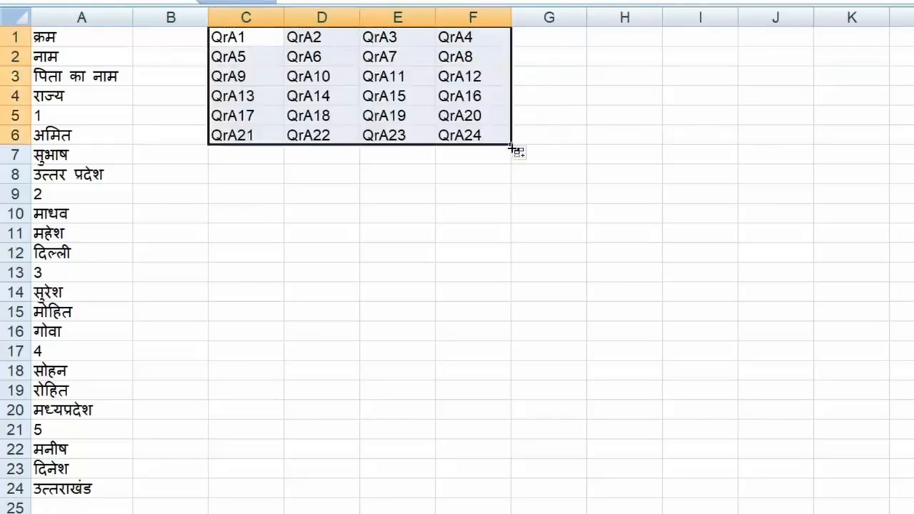
left_click(486, 141)
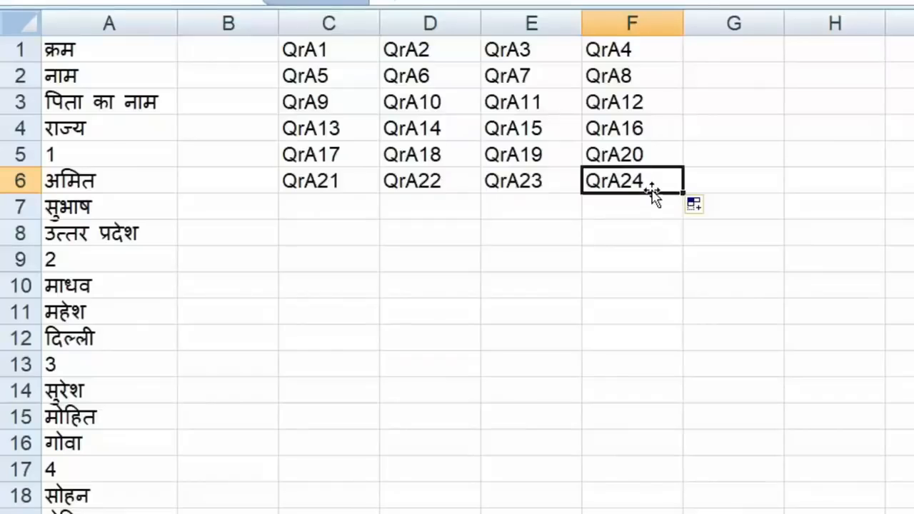
Step: Replace every "Qr" in C1:F6 with "=" to turn the placeholders into formulas referencing column A
left_click(315, 56)
left_click_drag(314, 56, 595, 183)
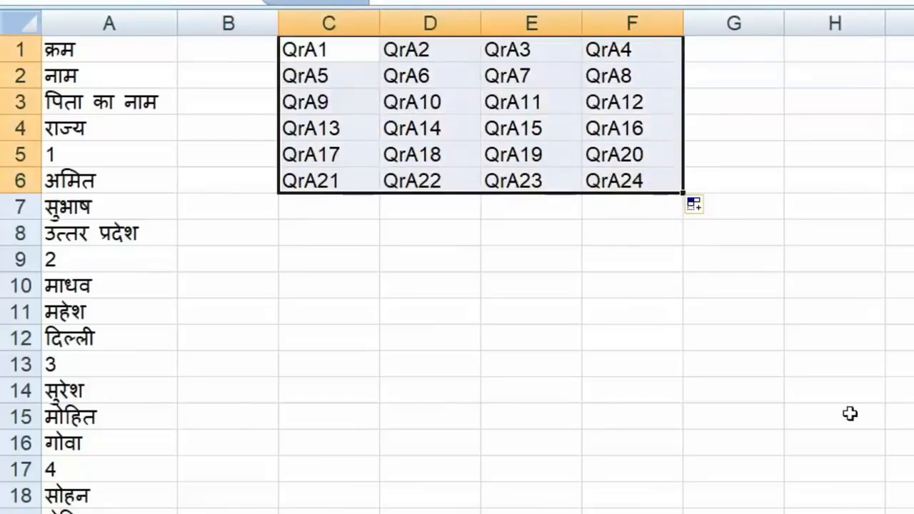
key("ctrl+f")
left_click_drag(615, 107, 850, 48)
left_click(761, 68)
type("Qr")
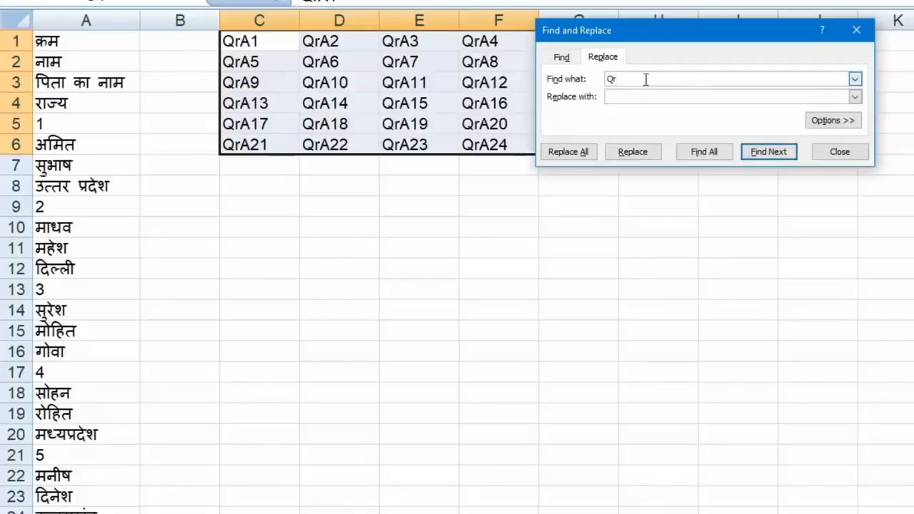
left_click(657, 104)
left_click(570, 158)
left_click(739, 320)
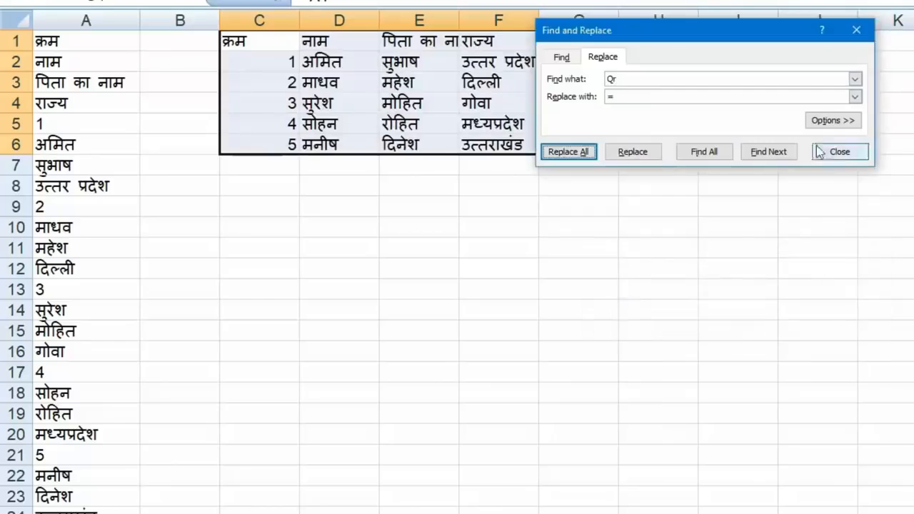
left_click(836, 151)
left_click(673, 167)
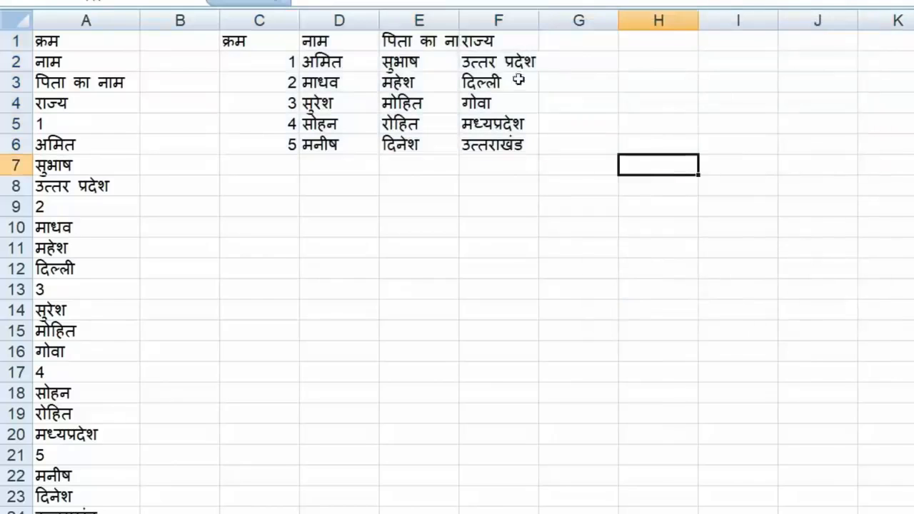
Step: AutoFit the widths of columns C to F to their contents
left_click(464, 16)
left_click_drag(439, 10, 292, 12)
double_click(299, 18)
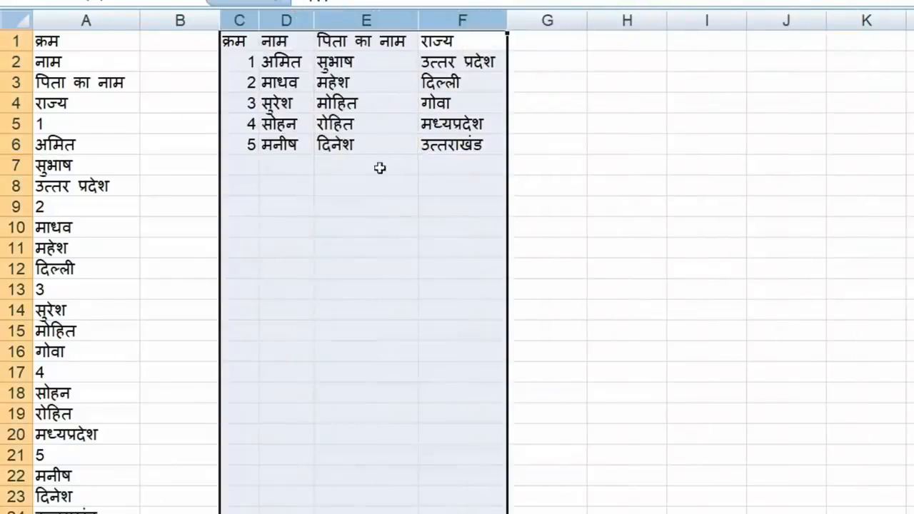
left_click(407, 222)
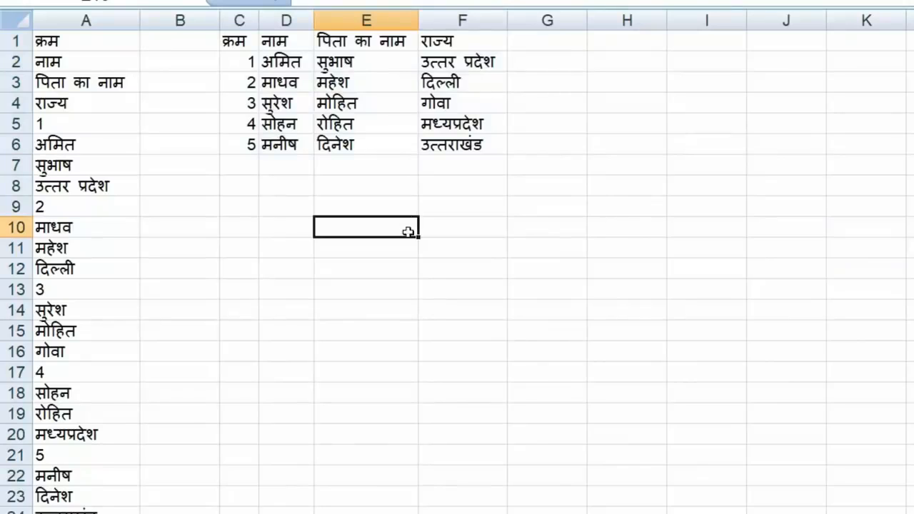
Step: Replace the first student's name in source cell A6 with a different first name
left_click(131, 145)
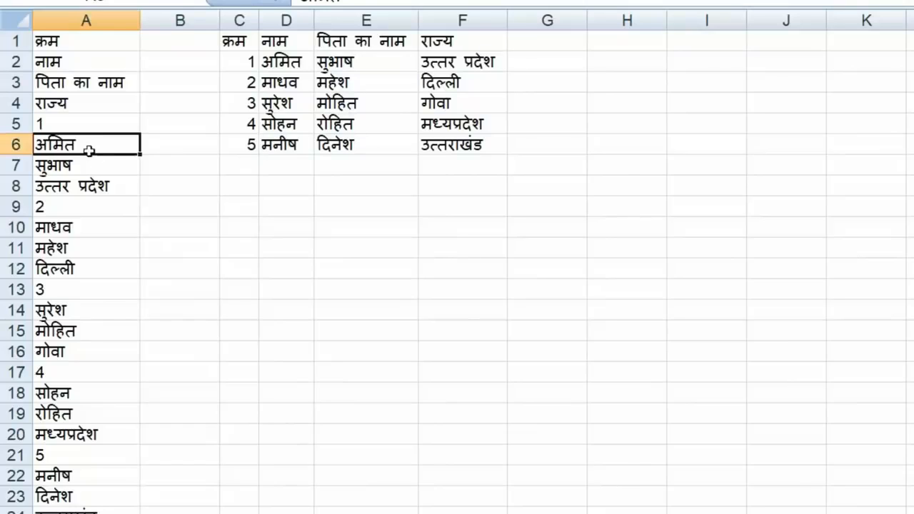
type("माधव")
key("Tab")
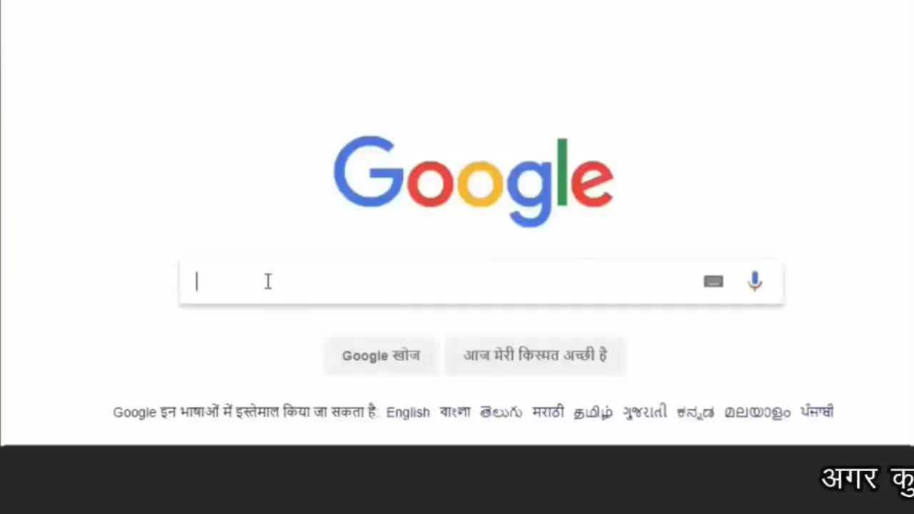
Step: Switch to the web browser, search Google for "my big guide" and open the MyBigGuide website
left_click(268, 281)
type("my big guide")
key("Return")
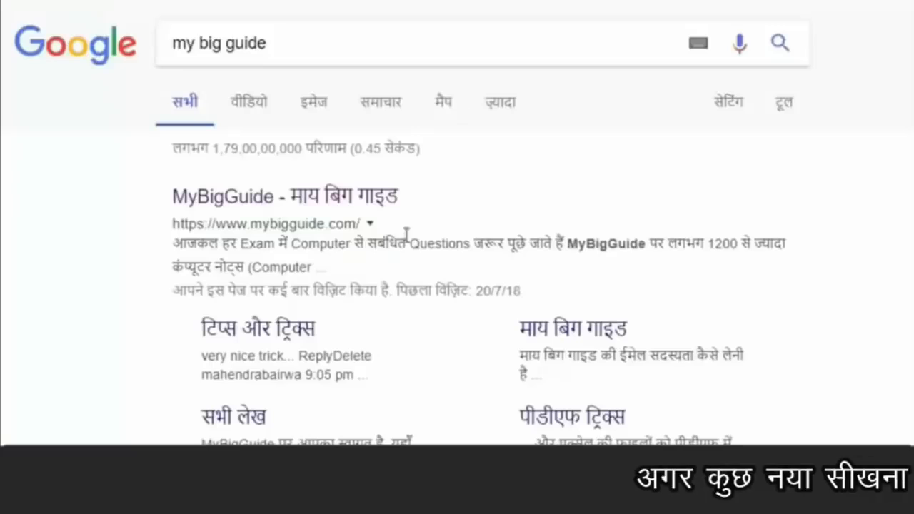
left_click(306, 212)
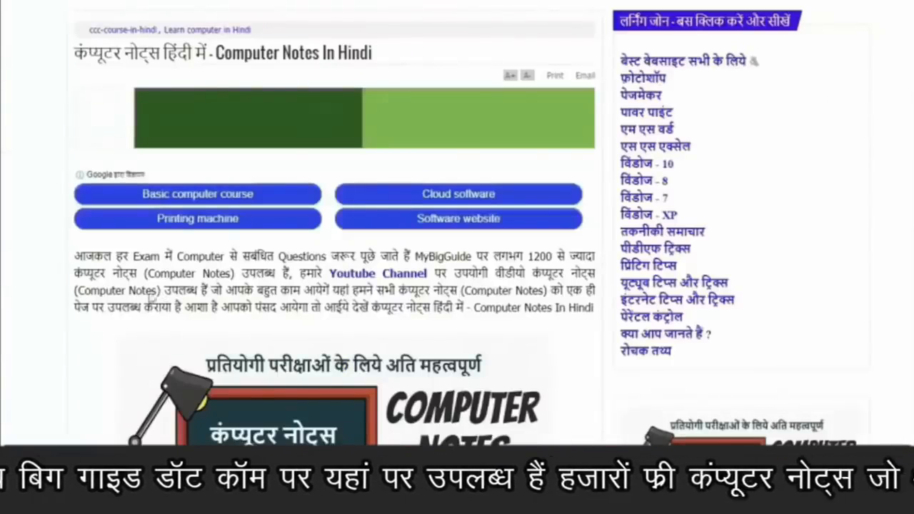
Step: Look through the MyBigGuide computer notes page and the numbered FAQ list of computer topics
scroll(503, 269, "down", 10)
scroll(503, 269, "up", 3)
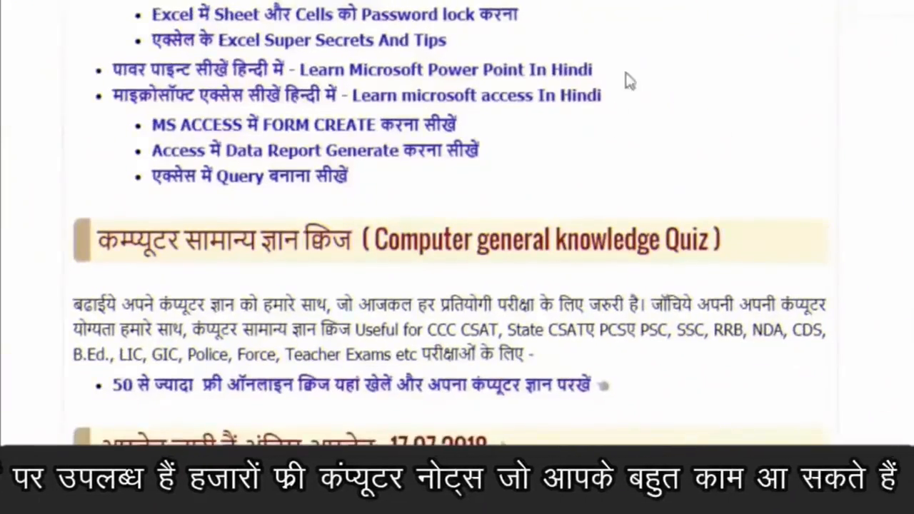
scroll(592, 84, "down", 3)
scroll(593, 84, "up", 2)
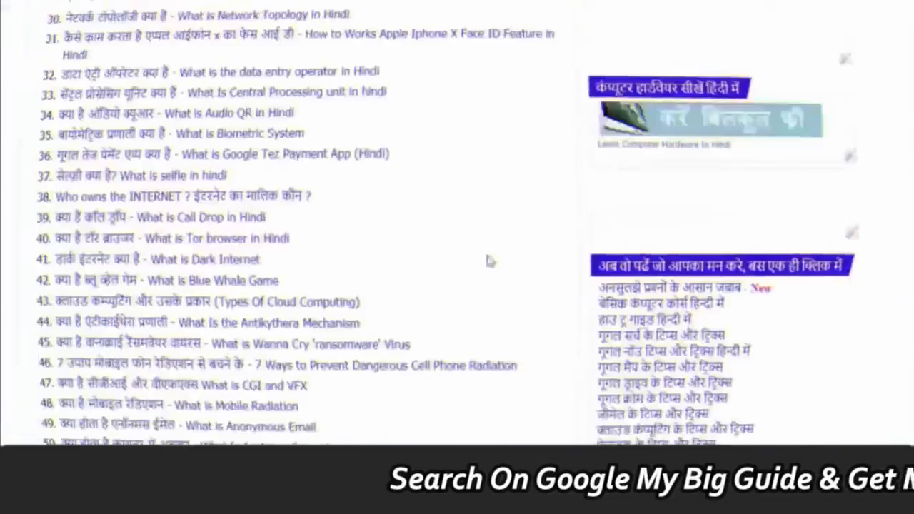
scroll(491, 261, "down", 3)
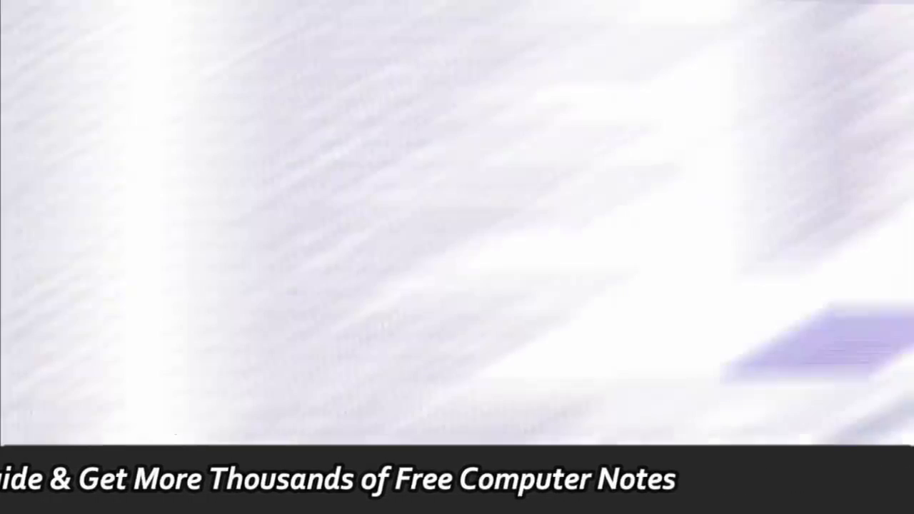
scroll(400, 402, "down", 5)
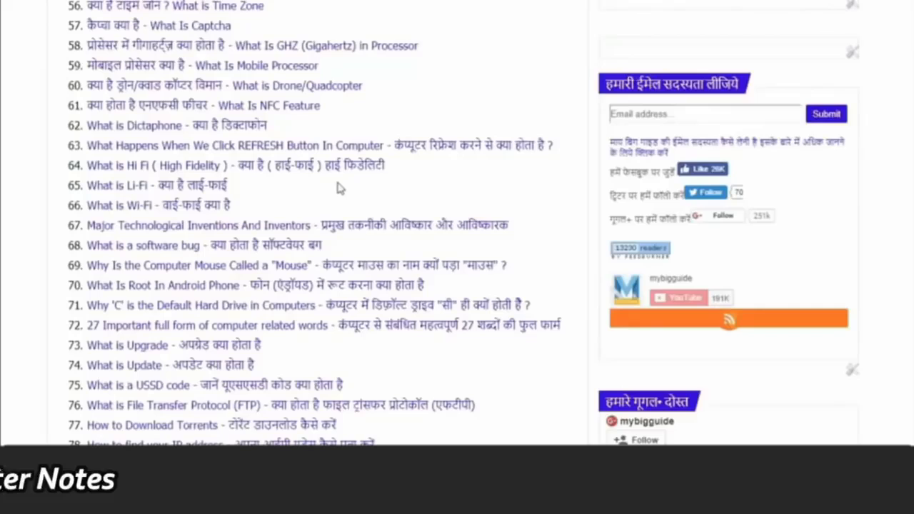
scroll(445, 311, "down", 15)
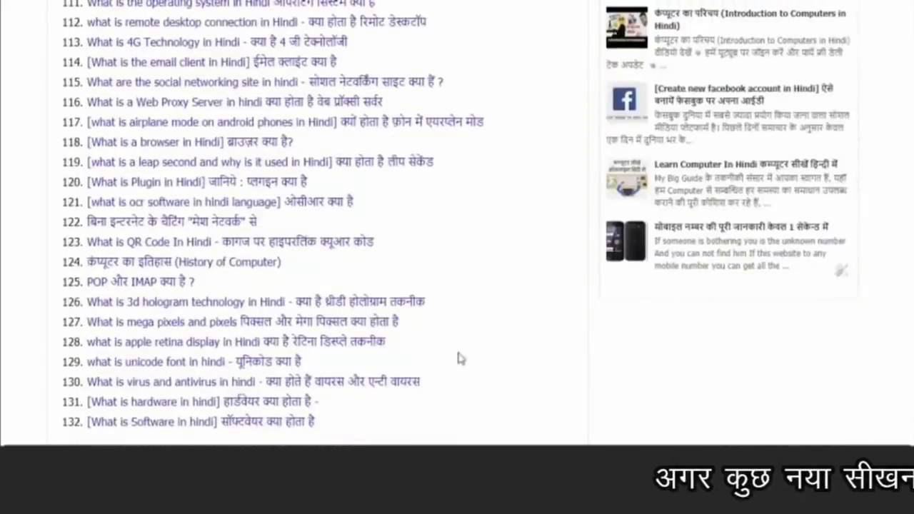
scroll(455, 327, "up", 4)
scroll(455, 326, "up", 20)
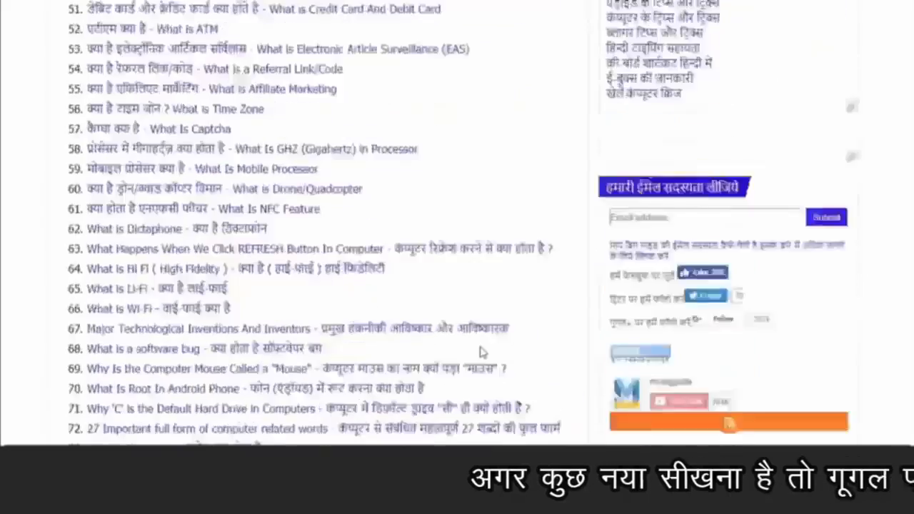
scroll(519, 351, "up", 4)
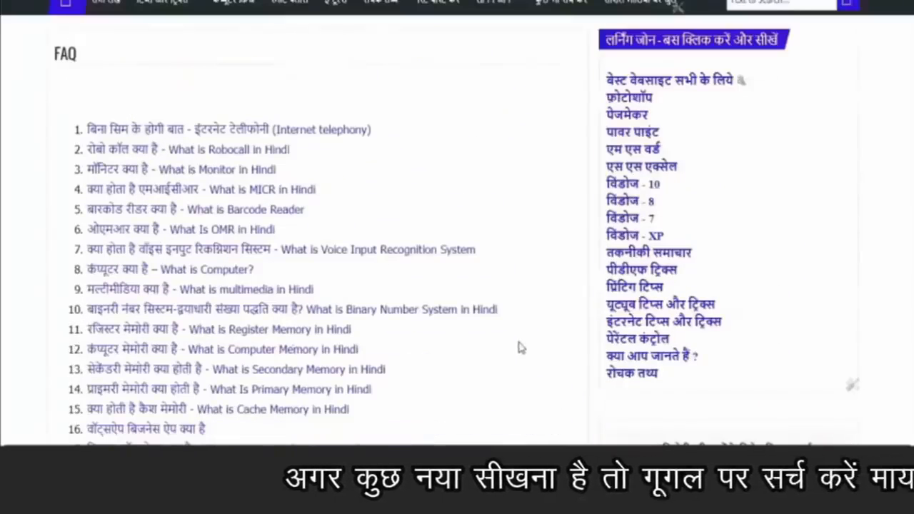